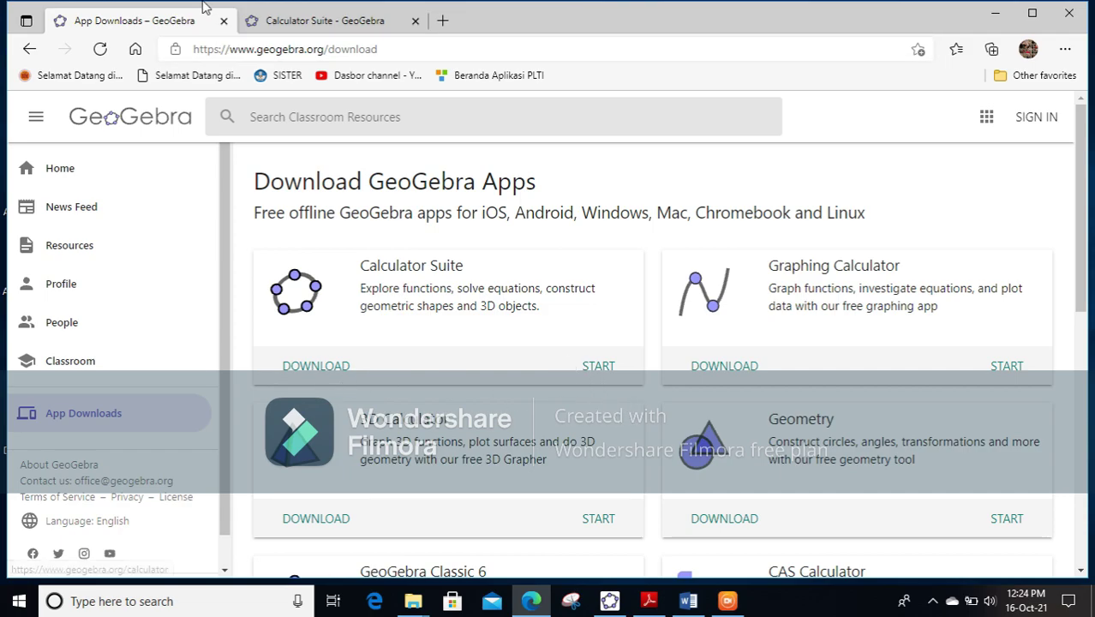
- View the online Calculator Suite page, then minimise the browser and switch to GeoGebra Classic
{"action": "left_click", "coordinate": [326, 30]}
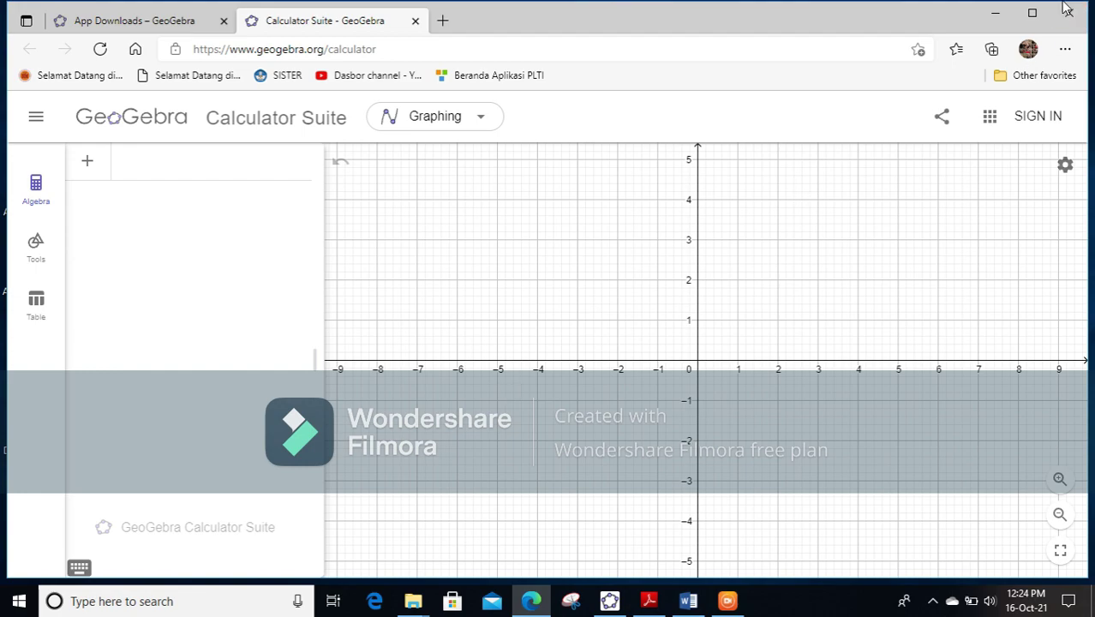
{"action": "left_click", "coordinate": [998, 14]}
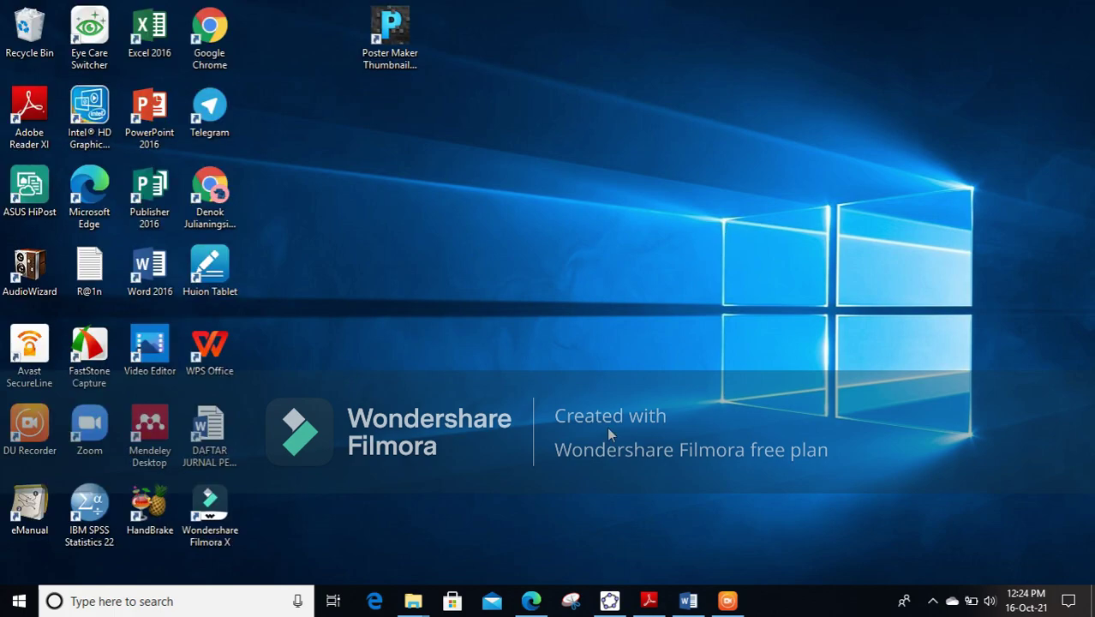
{"action": "left_click", "coordinate": [611, 608]}
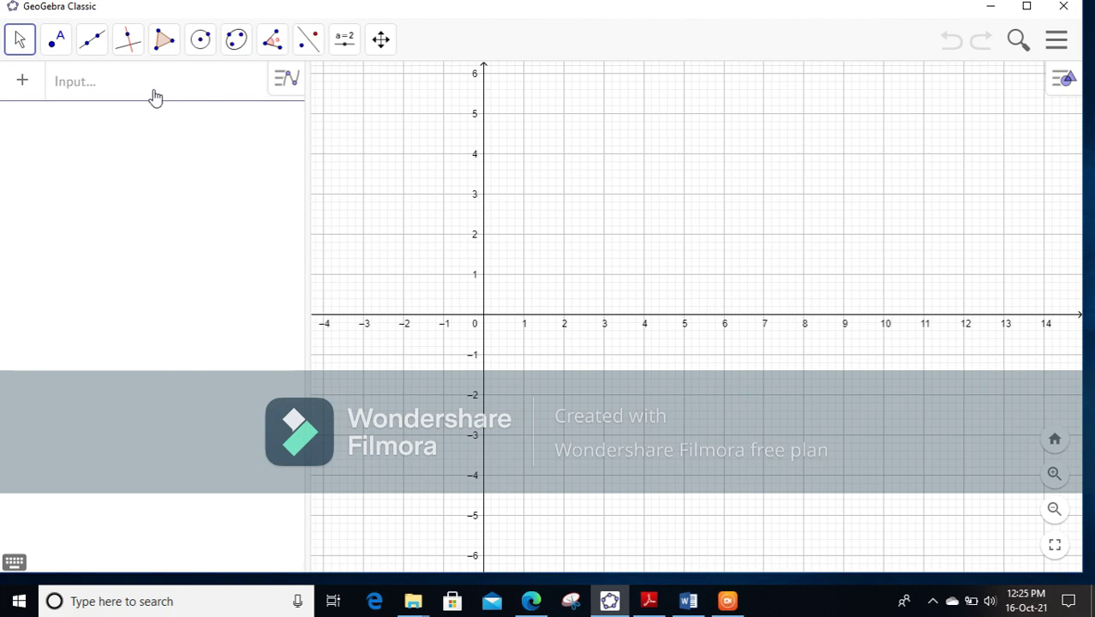
- Enter the inequality 4x + 3y ≤ 24 in the algebra input to graph its region
{"action": "left_click", "coordinate": [62, 89]}
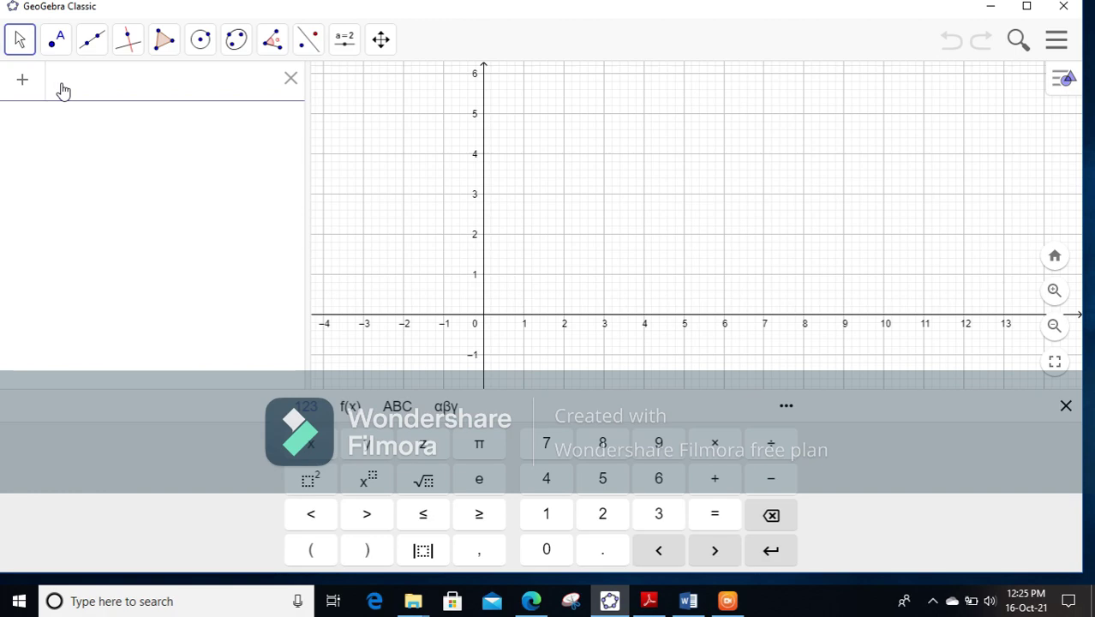
{"action": "type", "text": "4"}
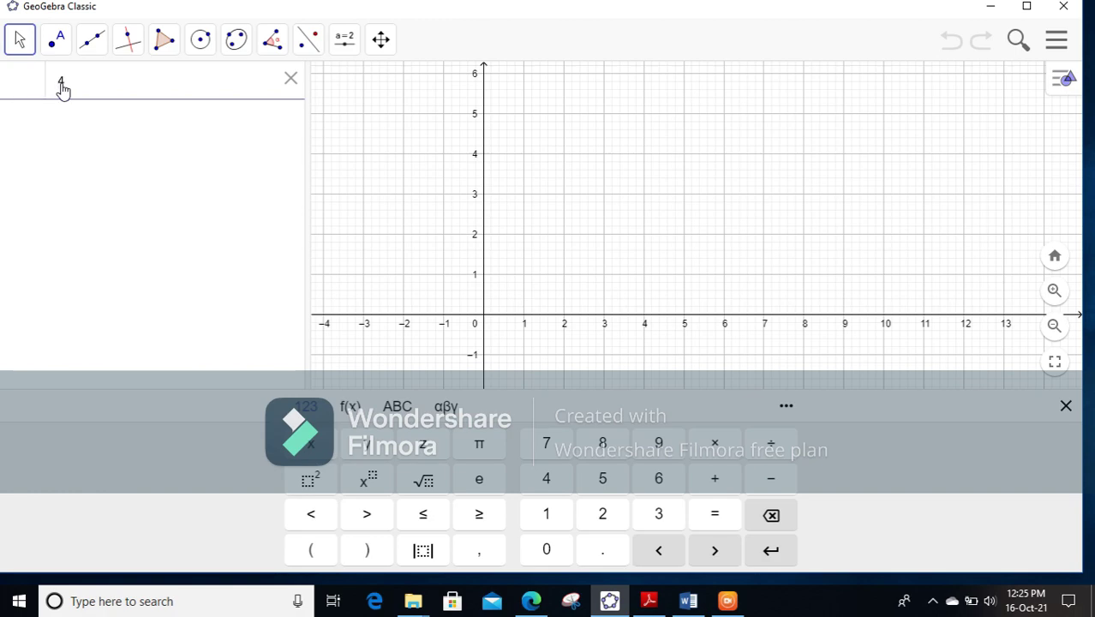
{"action": "type", "text": "x + 3y"}
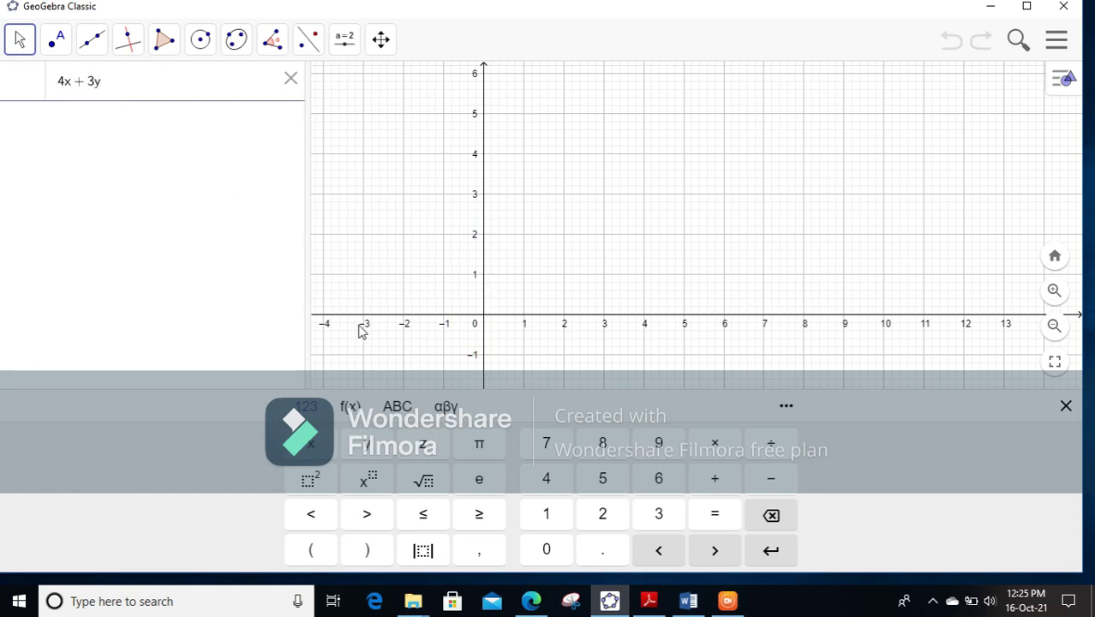
{"action": "left_click", "coordinate": [425, 517]}
{"action": "type", "text": "24"}
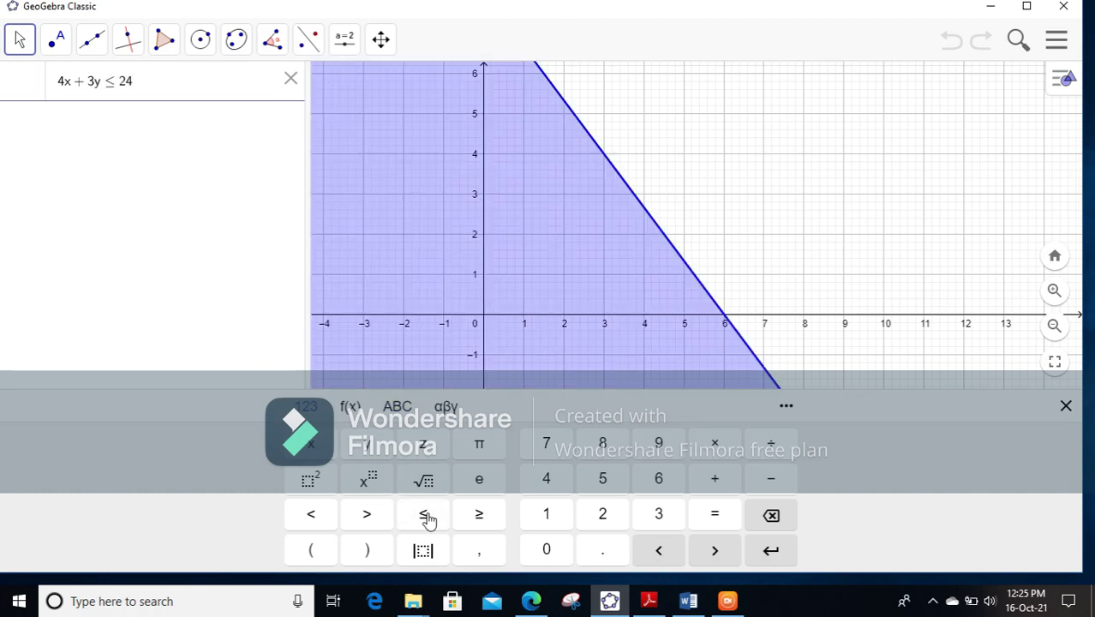
{"action": "key", "text": "Return"}
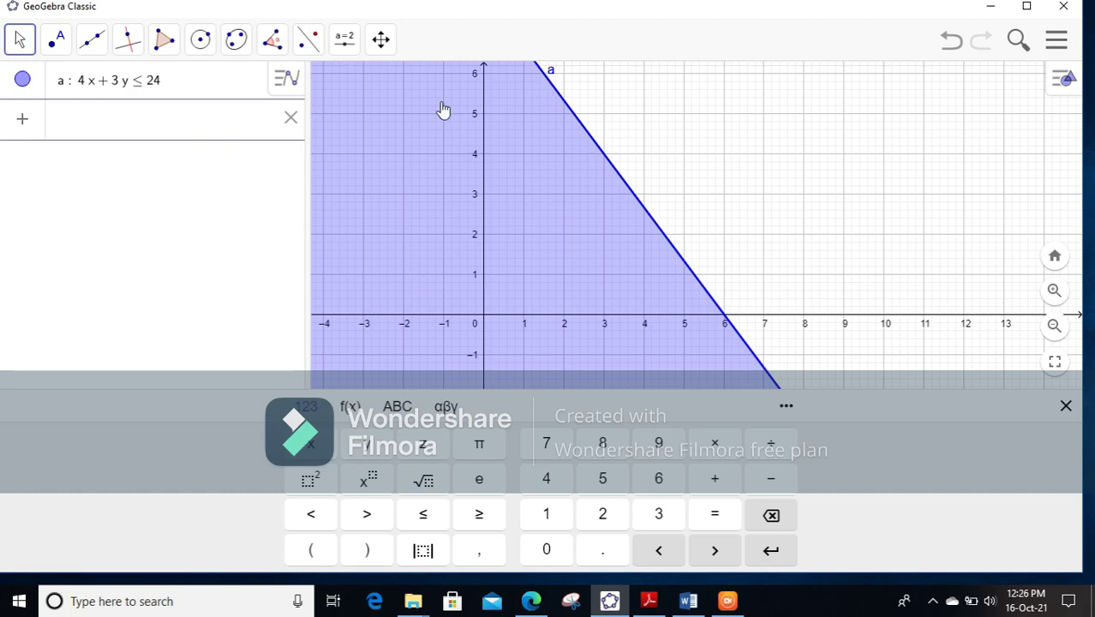
- Set the label of the inequality 4x + 3y ≤ 24 to show Name & Value
{"action": "left_click", "coordinate": [124, 88]}
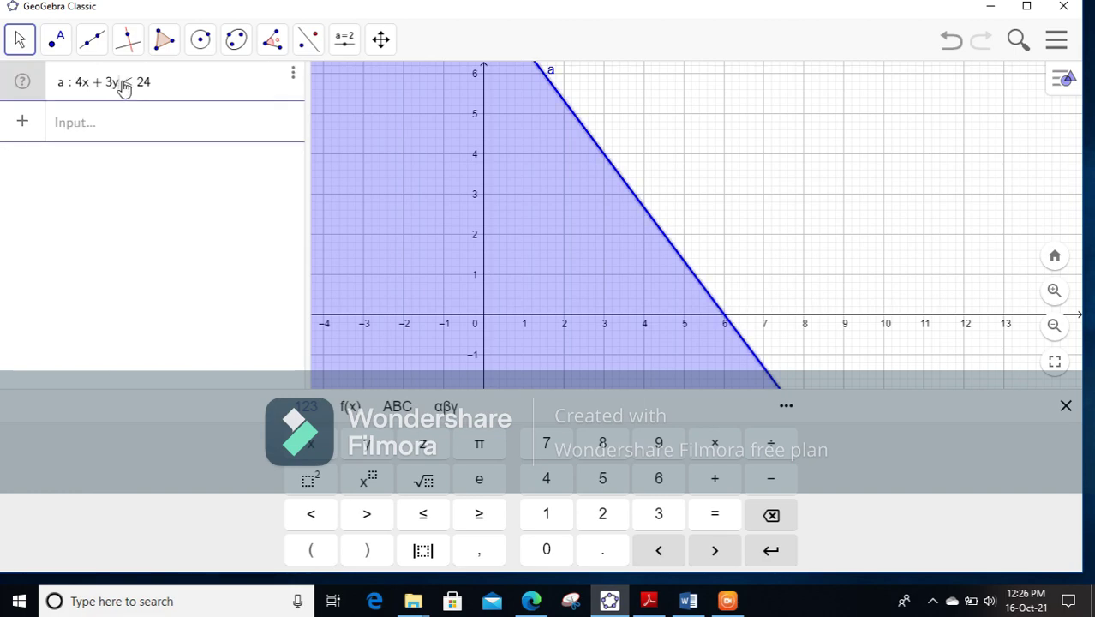
{"action": "left_click", "coordinate": [293, 77]}
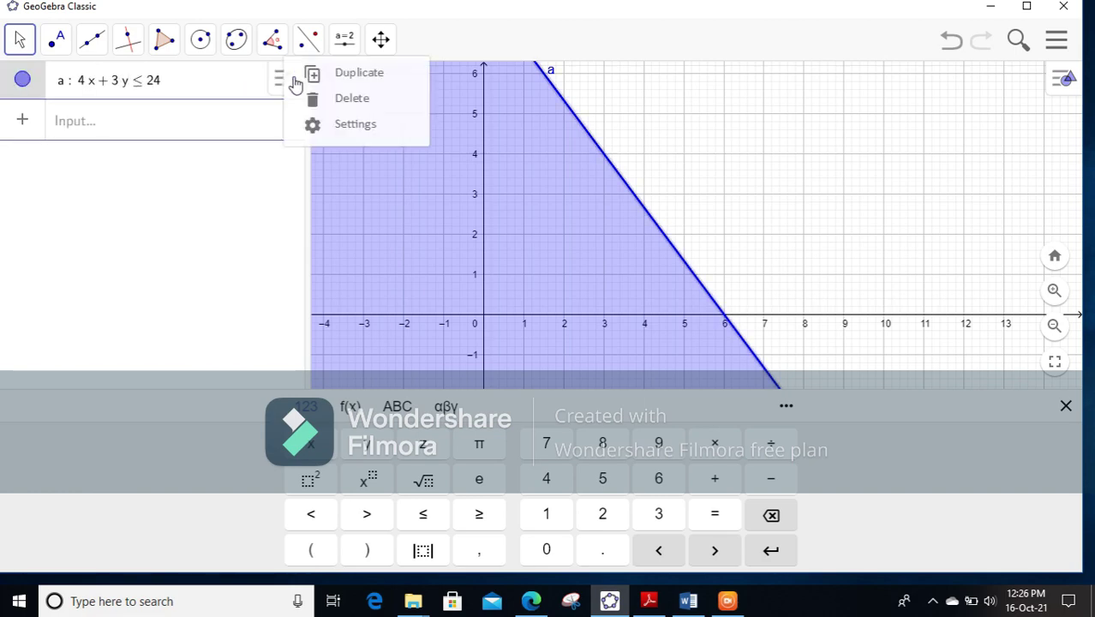
{"action": "left_click", "coordinate": [355, 126]}
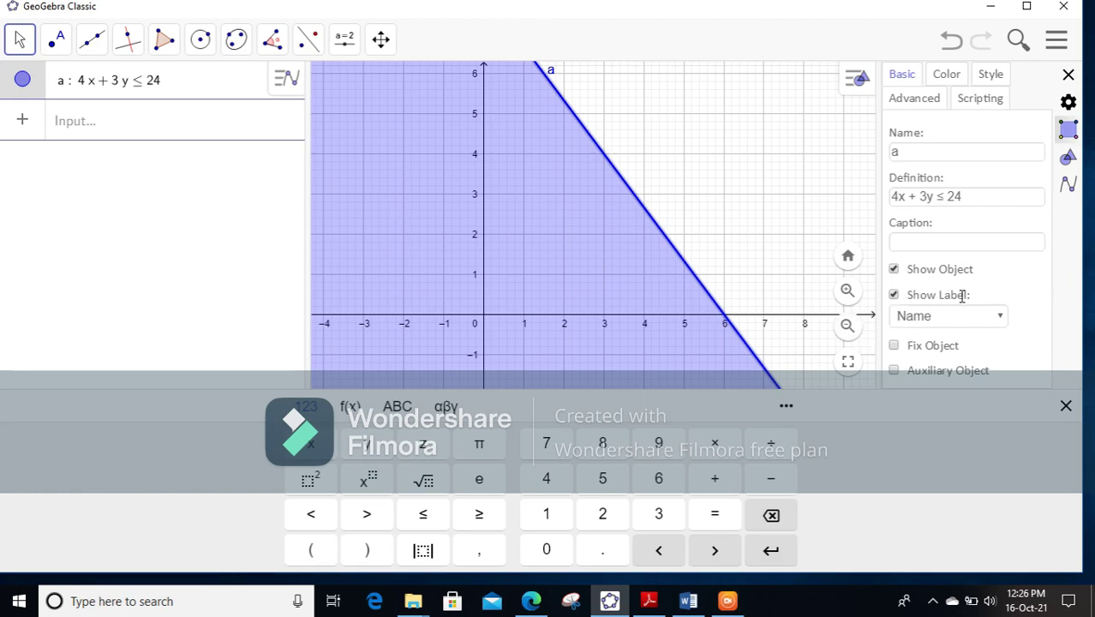
{"action": "left_click", "coordinate": [1002, 322]}
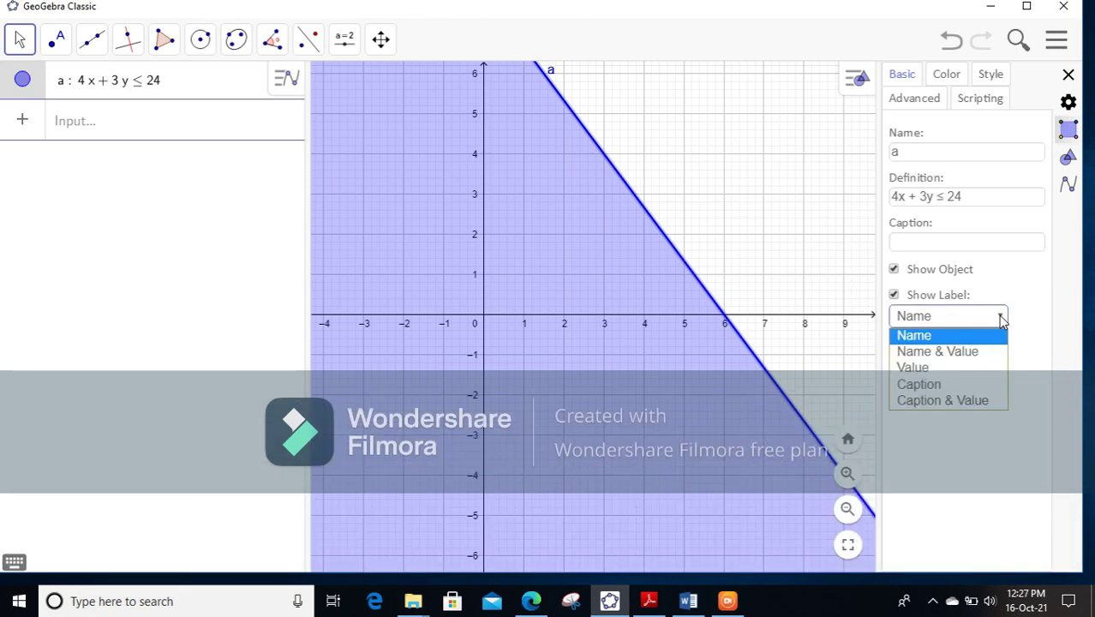
{"action": "left_click", "coordinate": [942, 353]}
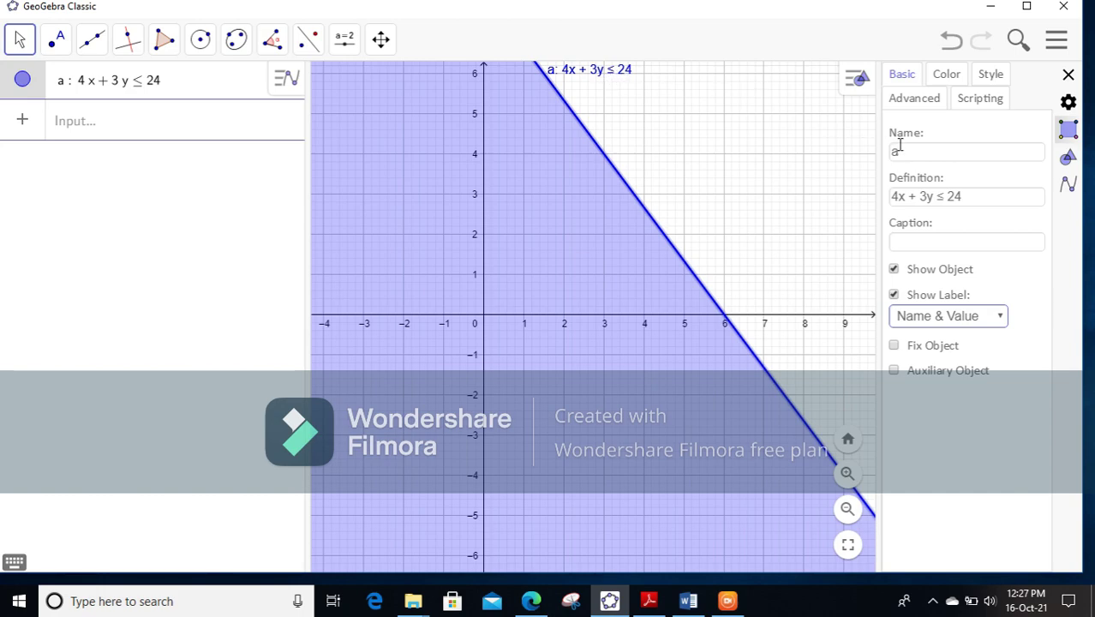
- Colour the 4x + 3y ≤ 24 region red (#FF0000) and raise its fill opacity to about half
{"action": "left_click", "coordinate": [946, 75]}
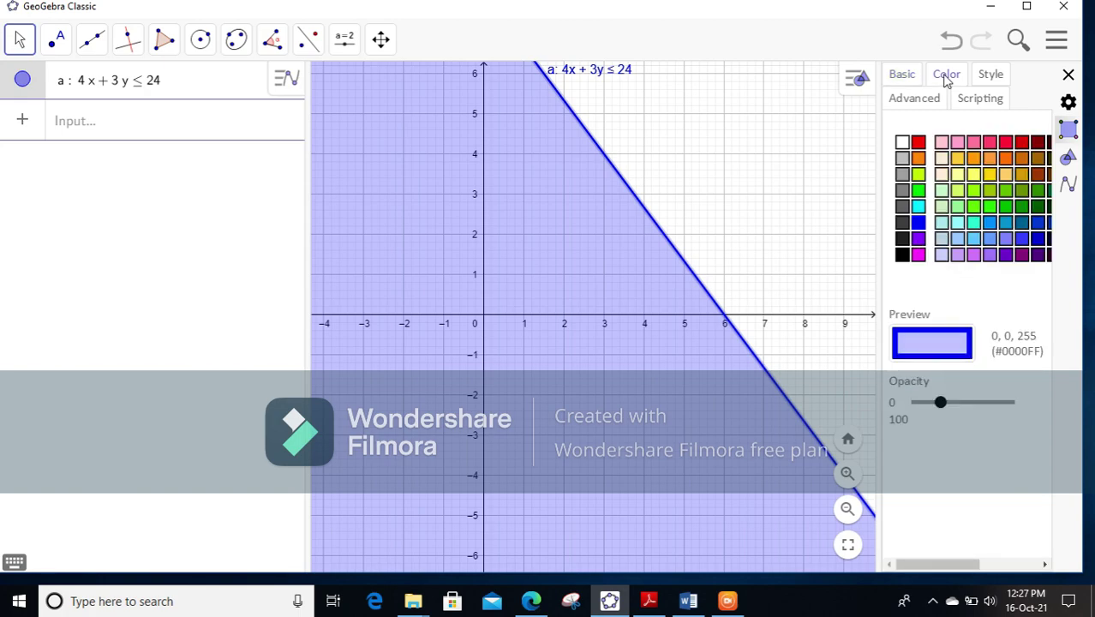
{"action": "left_click", "coordinate": [919, 142]}
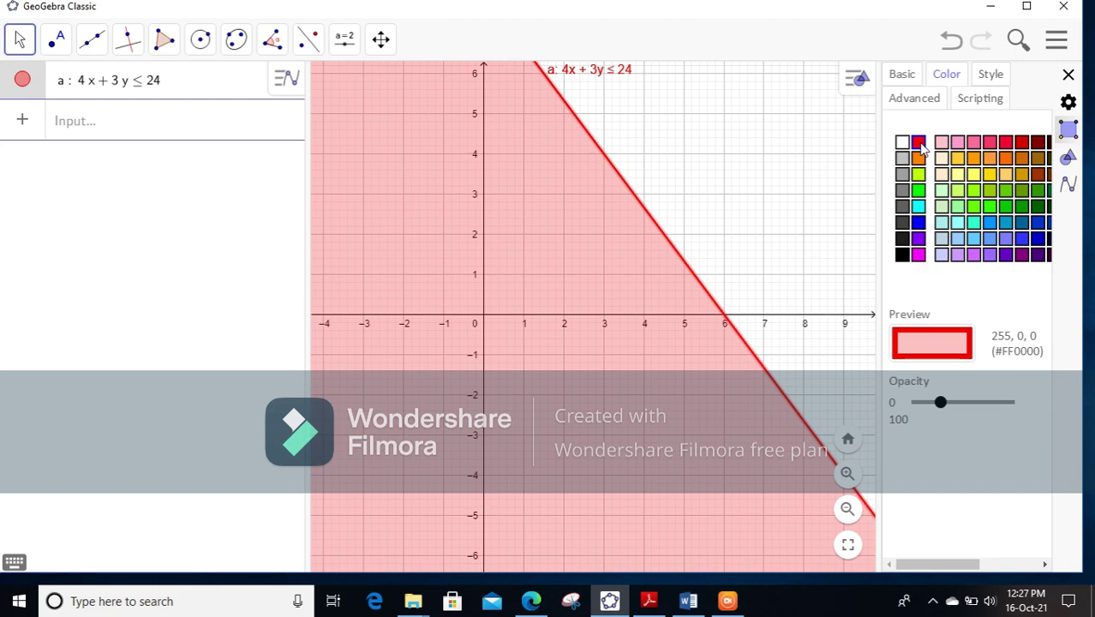
{"action": "left_click_drag", "start_coordinate": [937, 413], "coordinate": [939, 414]}
{"action": "mouse_move", "coordinate": [942, 412]}
{"action": "left_mouse_down"}
{"action": "mouse_move", "coordinate": [985, 410]}
{"action": "mouse_move", "coordinate": [925, 418]}
{"action": "mouse_move", "coordinate": [968, 411]}
{"action": "left_mouse_up"}
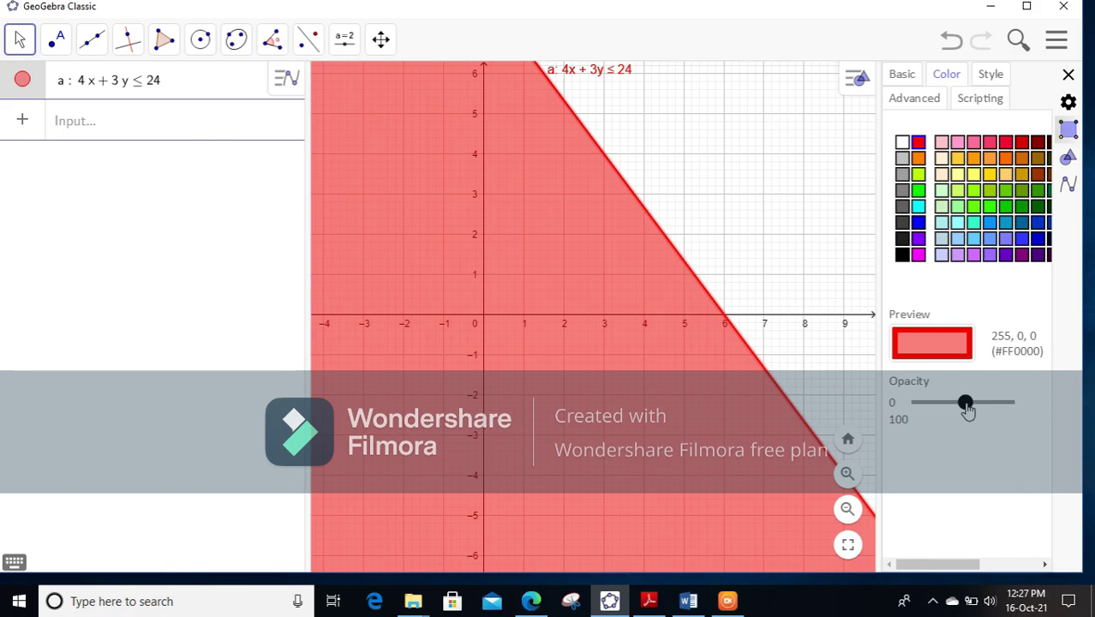
- Fill the 4x + 3y ≤ 24 region with Hatching at spacing 20 and angle 75, and close its settings
{"action": "left_click", "coordinate": [993, 77]}
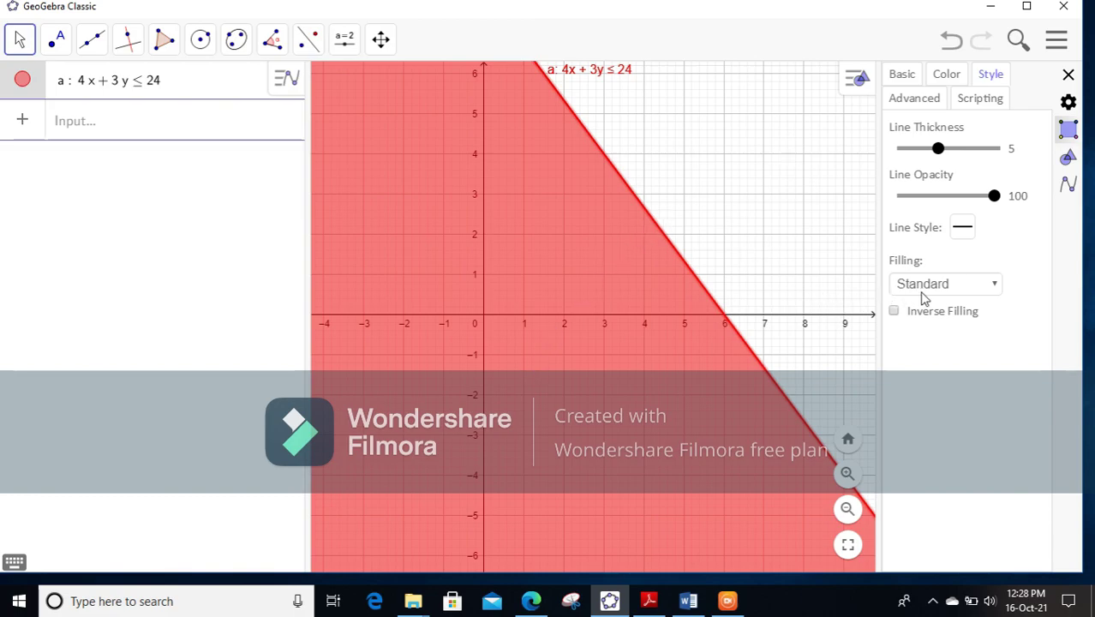
{"action": "left_click", "coordinate": [995, 286]}
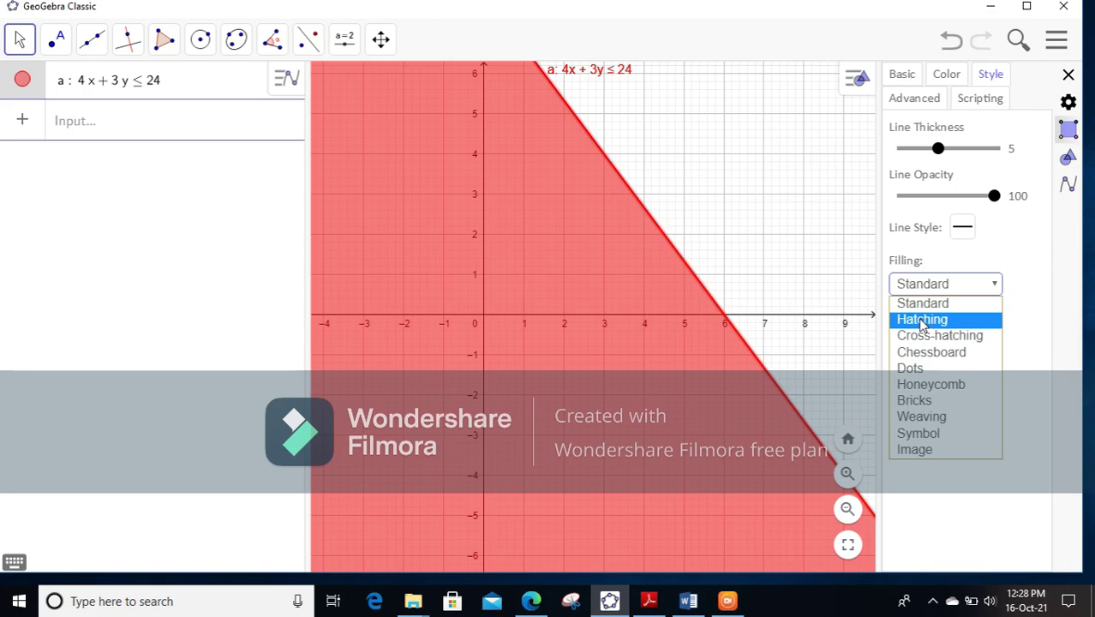
{"action": "left_click", "coordinate": [924, 322]}
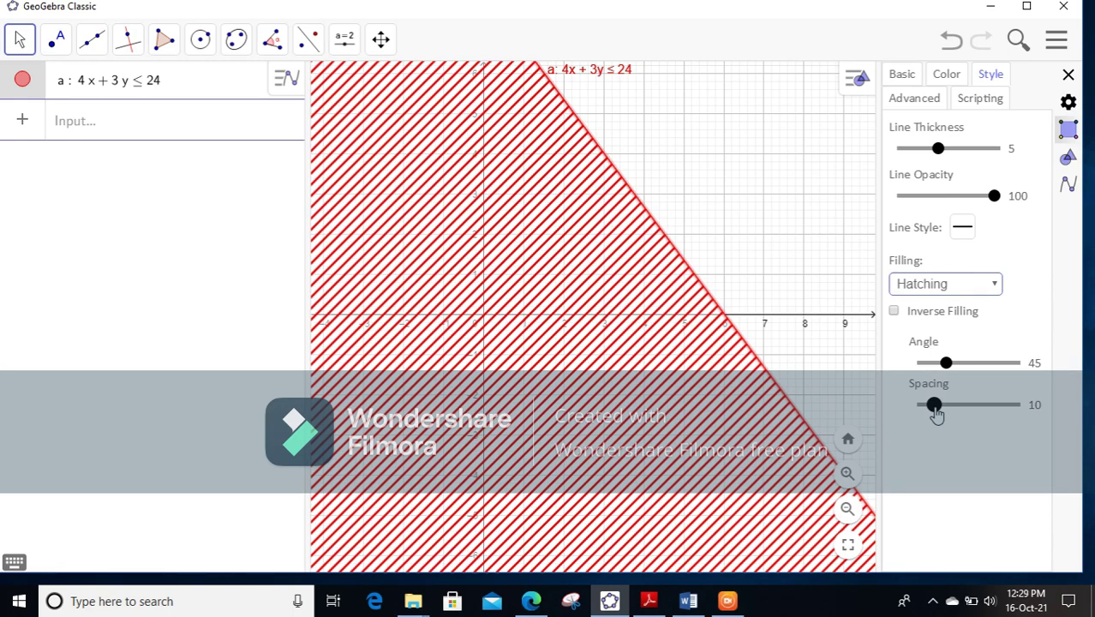
{"action": "mouse_move", "coordinate": [936, 413]}
{"action": "left_mouse_down"}
{"action": "mouse_move", "coordinate": [965, 412]}
{"action": "mouse_move", "coordinate": [953, 411]}
{"action": "left_mouse_up"}
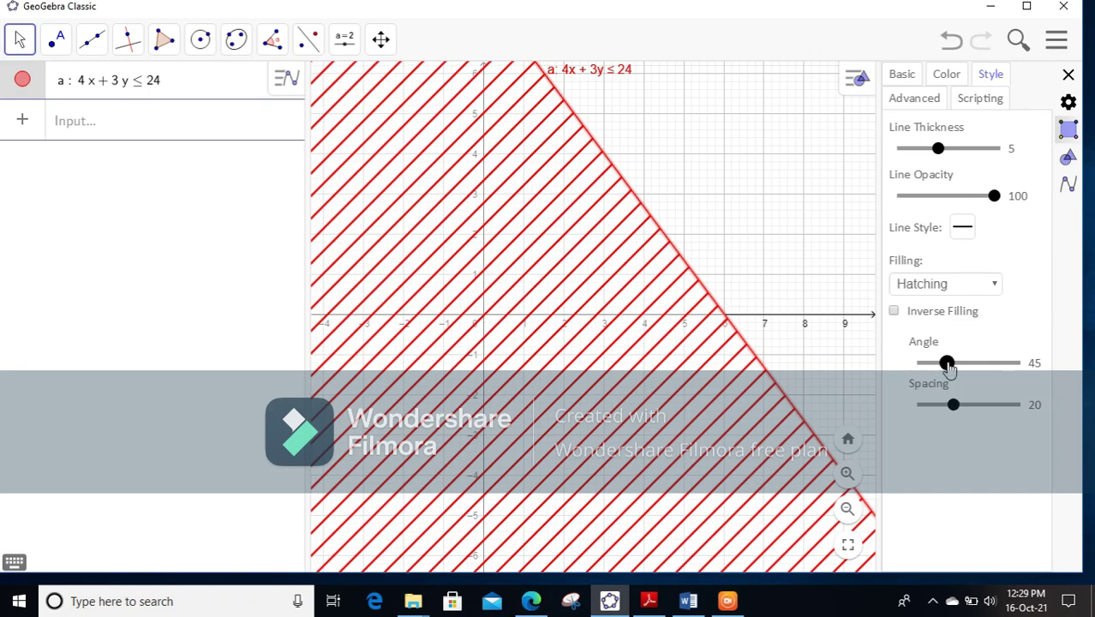
{"action": "mouse_move", "coordinate": [948, 364]}
{"action": "left_mouse_down"}
{"action": "mouse_move", "coordinate": [973, 367]}
{"action": "mouse_move", "coordinate": [962, 367]}
{"action": "left_mouse_up"}
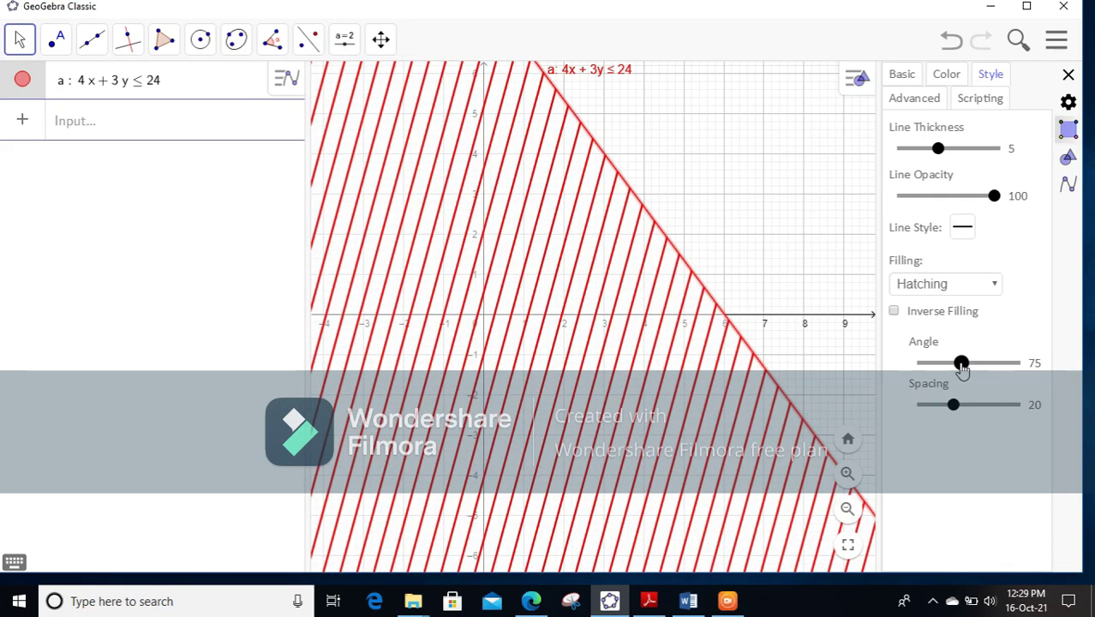
{"action": "left_click", "coordinate": [1068, 78]}
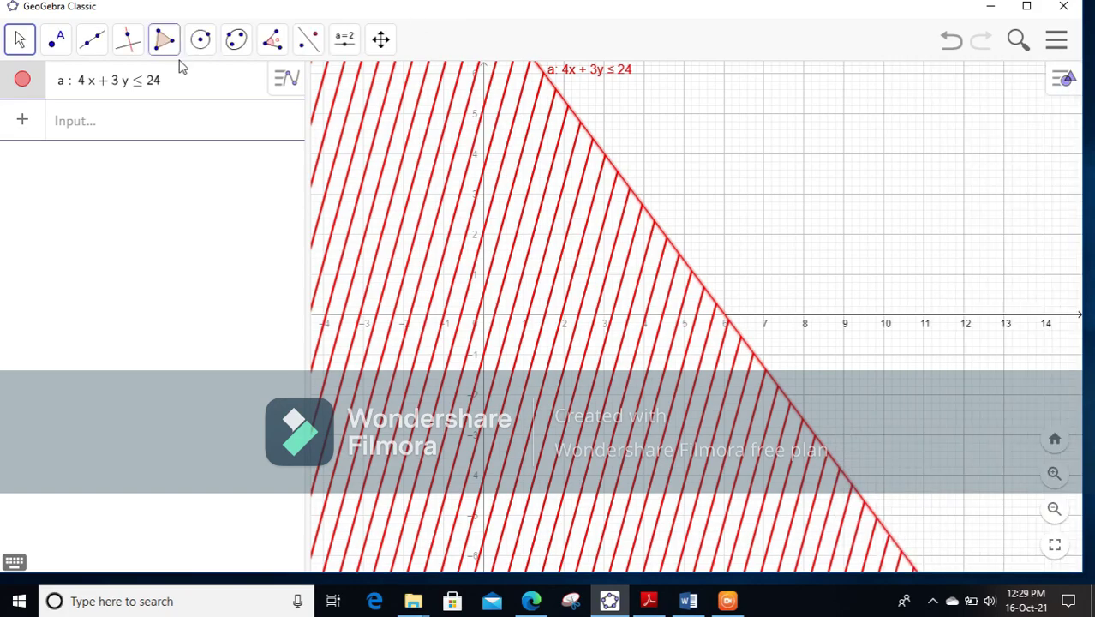
- Enter the second inequality 5x + 10y ≤ 50 in the algebra input to graph its region
{"action": "left_click", "coordinate": [89, 123]}
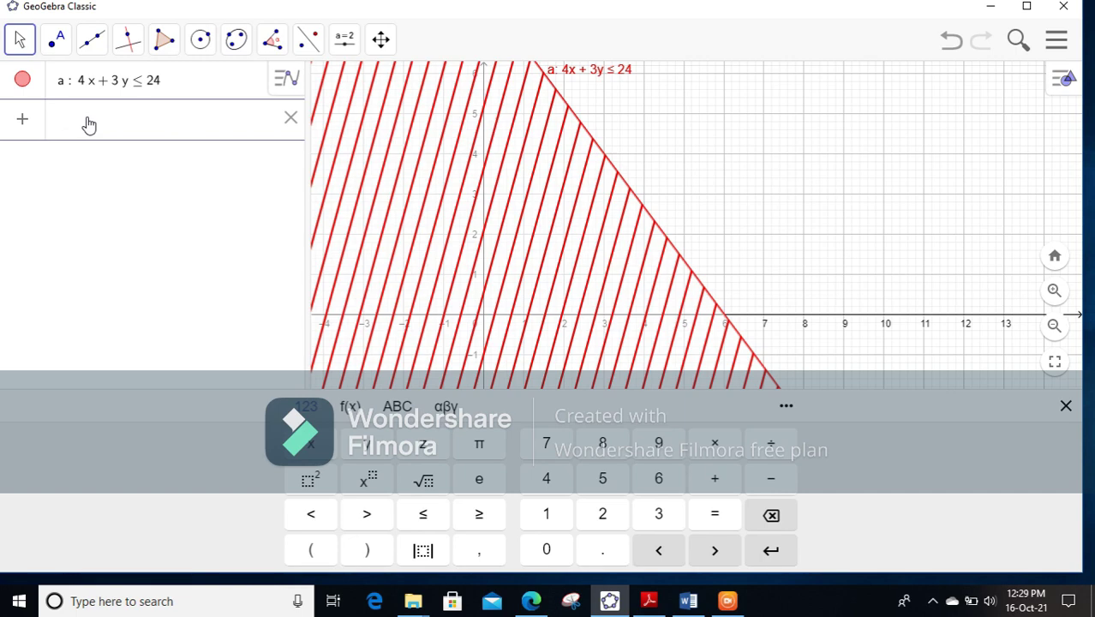
{"action": "type", "text": "5x + "}
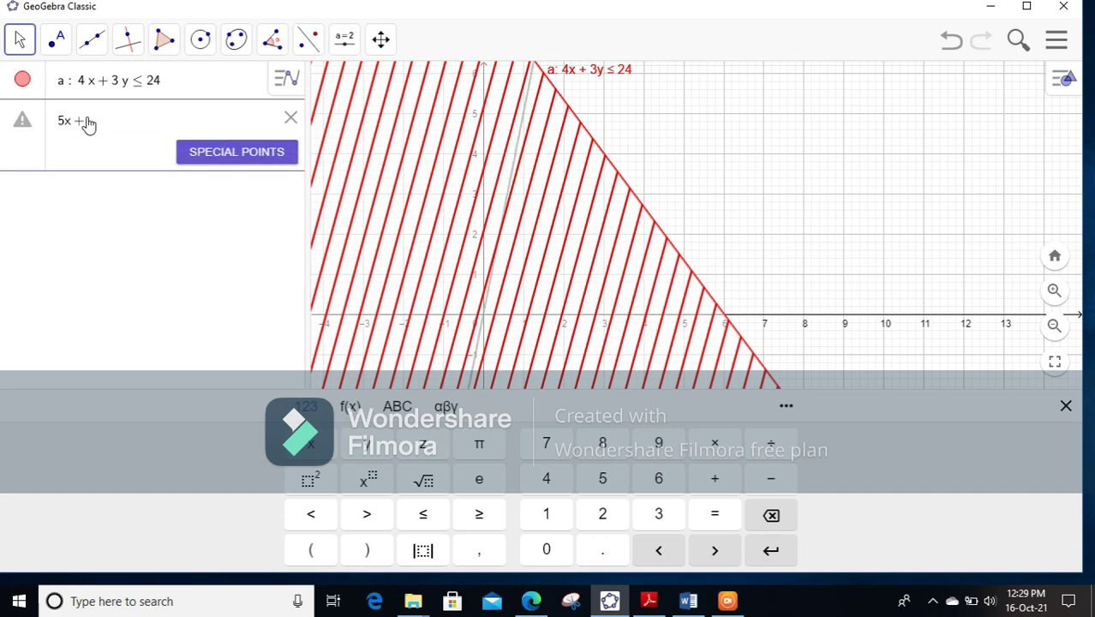
{"action": "type", "text": "10y"}
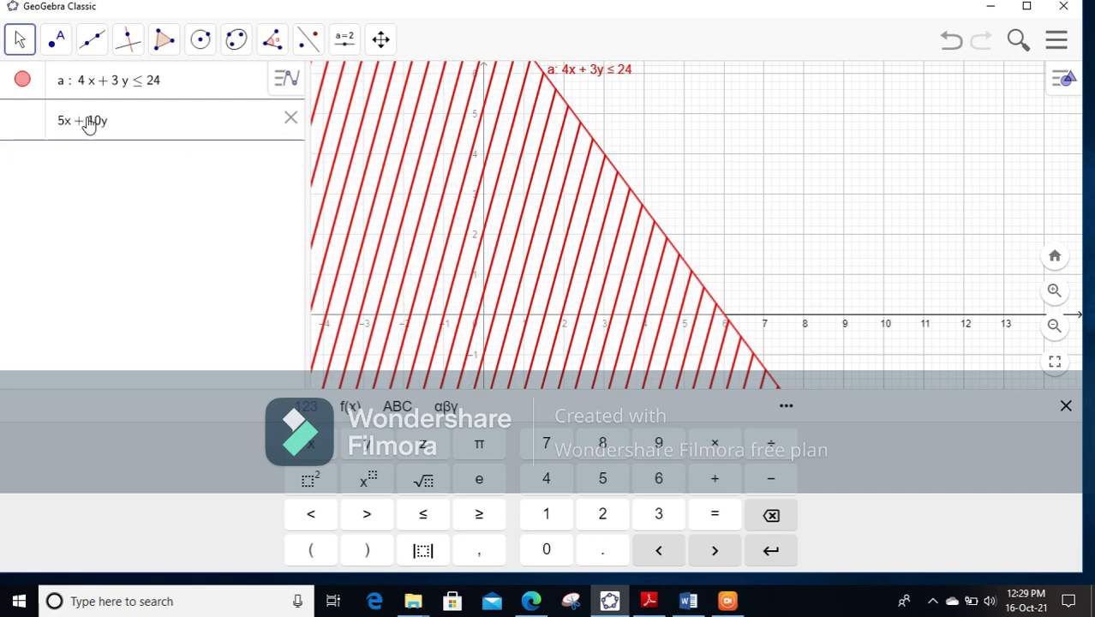
{"action": "left_click", "coordinate": [423, 524]}
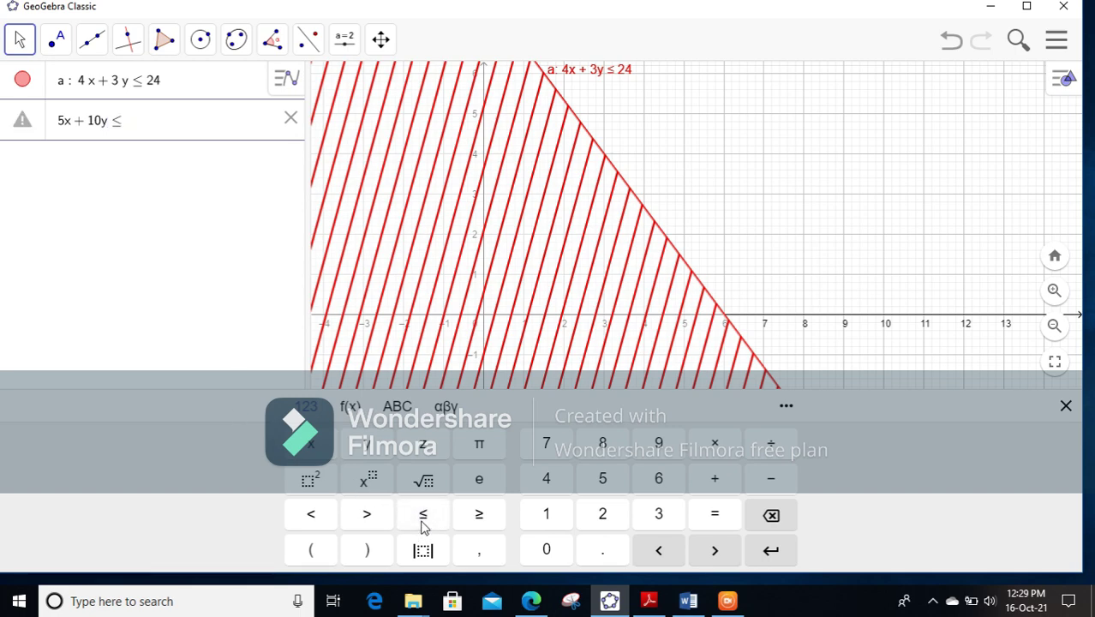
{"action": "type", "text": "50"}
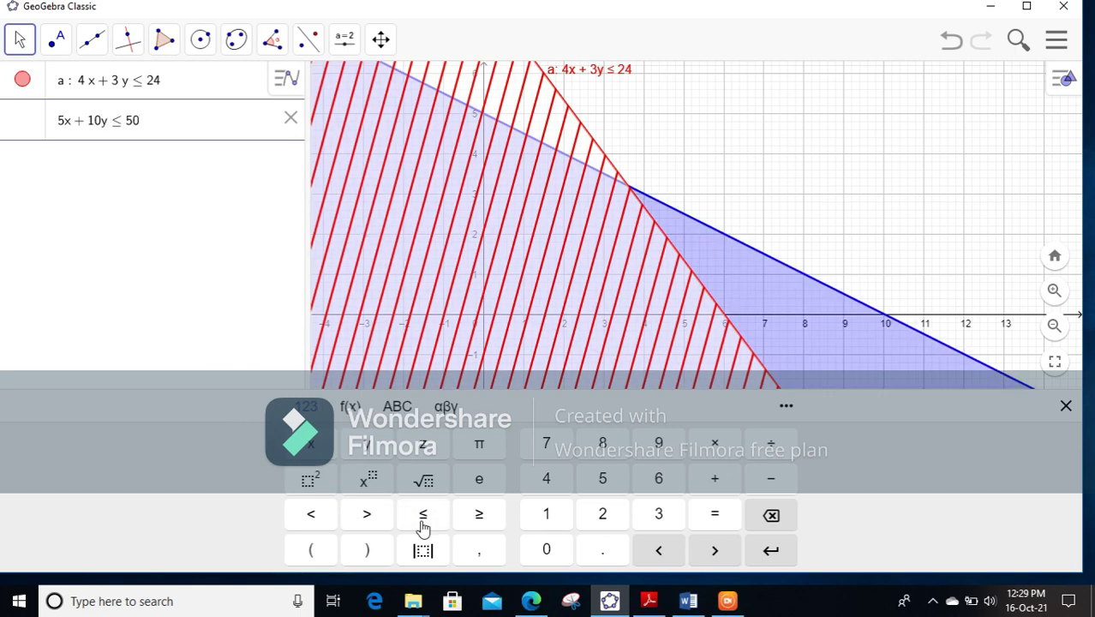
{"action": "key", "text": "Return"}
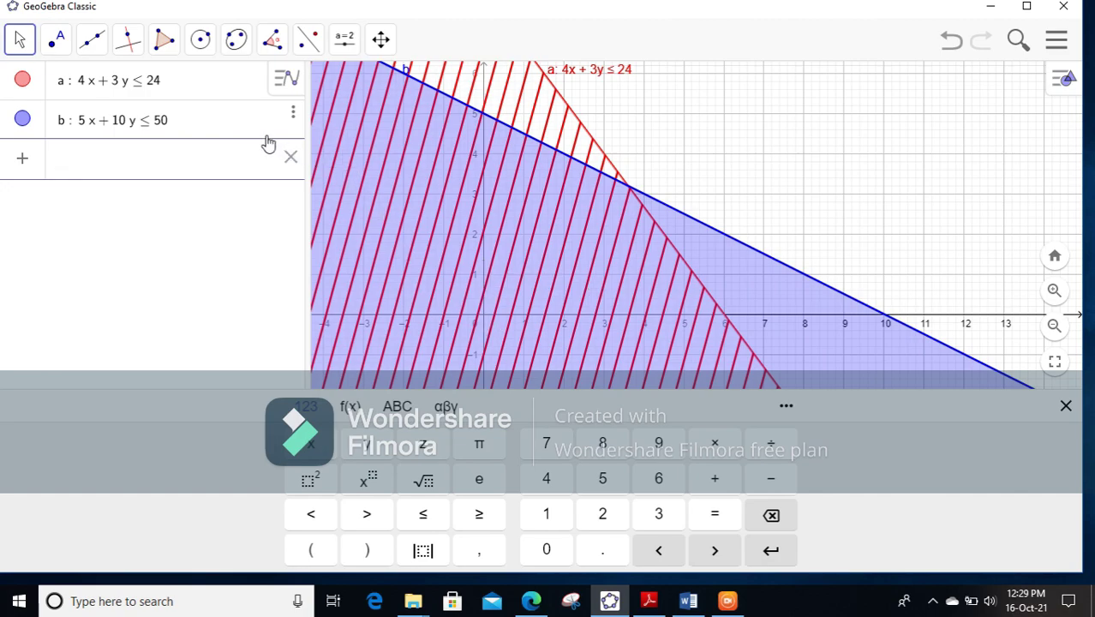
- Set the label of the inequality 5x + 10y ≤ 50 to show Name & Value
{"action": "left_click", "coordinate": [112, 125]}
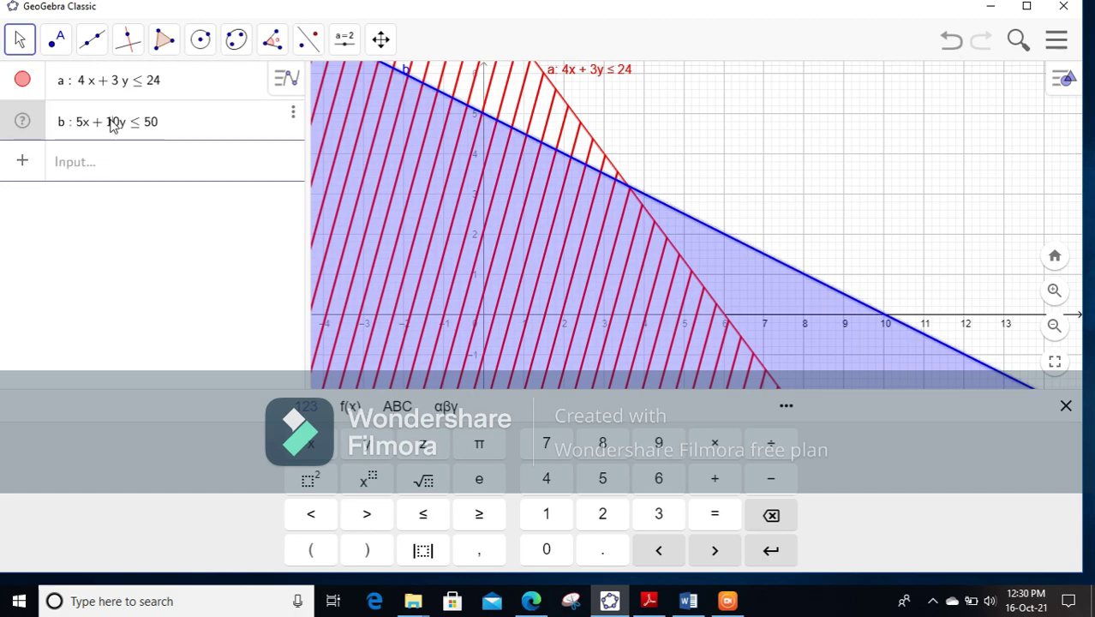
{"action": "left_click", "coordinate": [294, 115]}
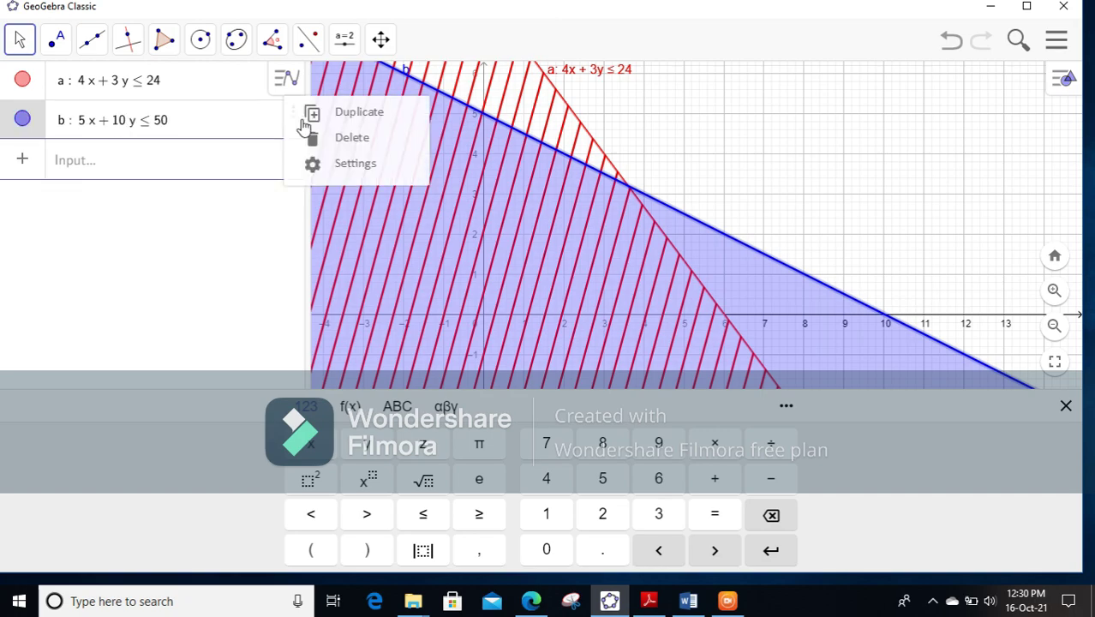
{"action": "left_click", "coordinate": [353, 163]}
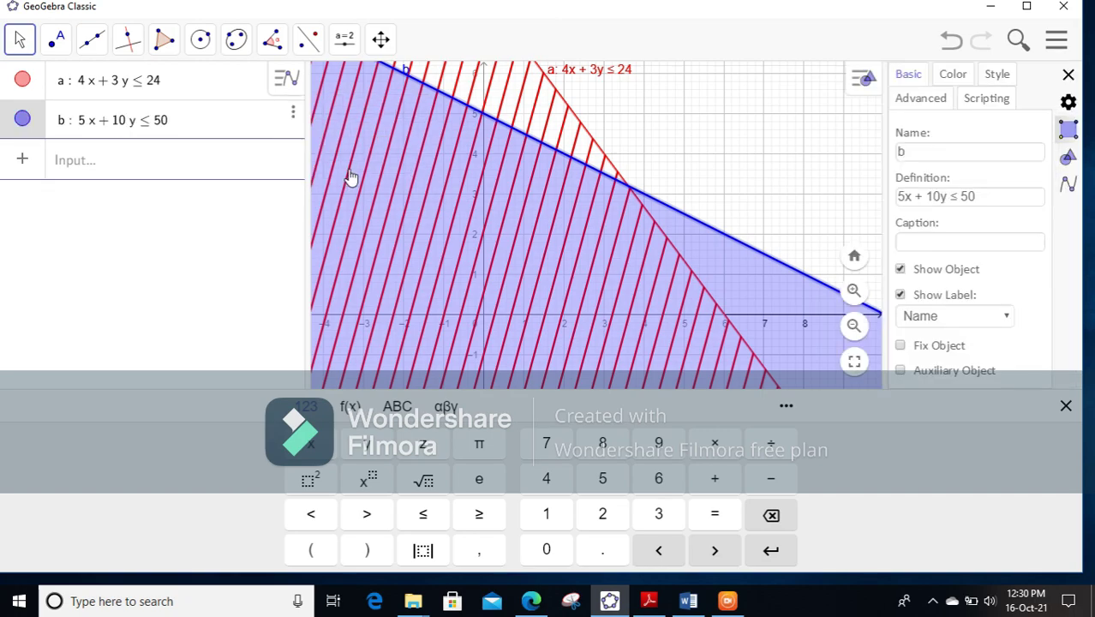
{"action": "left_click", "coordinate": [1007, 317]}
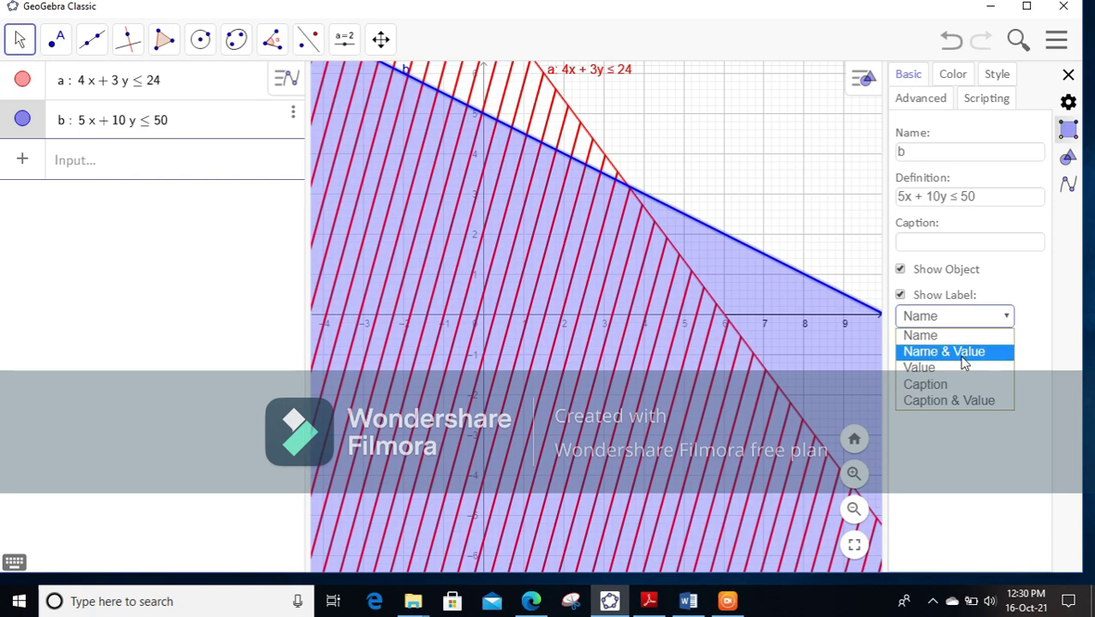
{"action": "left_click", "coordinate": [945, 351]}
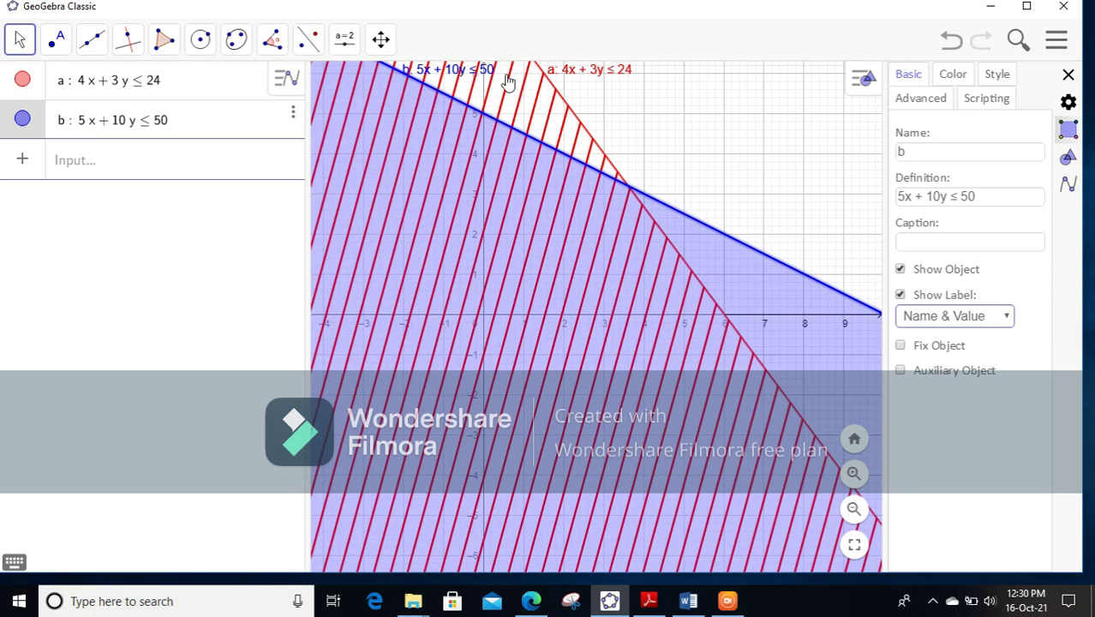
- Try magenta and green for the 5x + 10y ≤ 50 region, and return it to blue (#0000FF)
{"action": "left_click", "coordinate": [955, 77]}
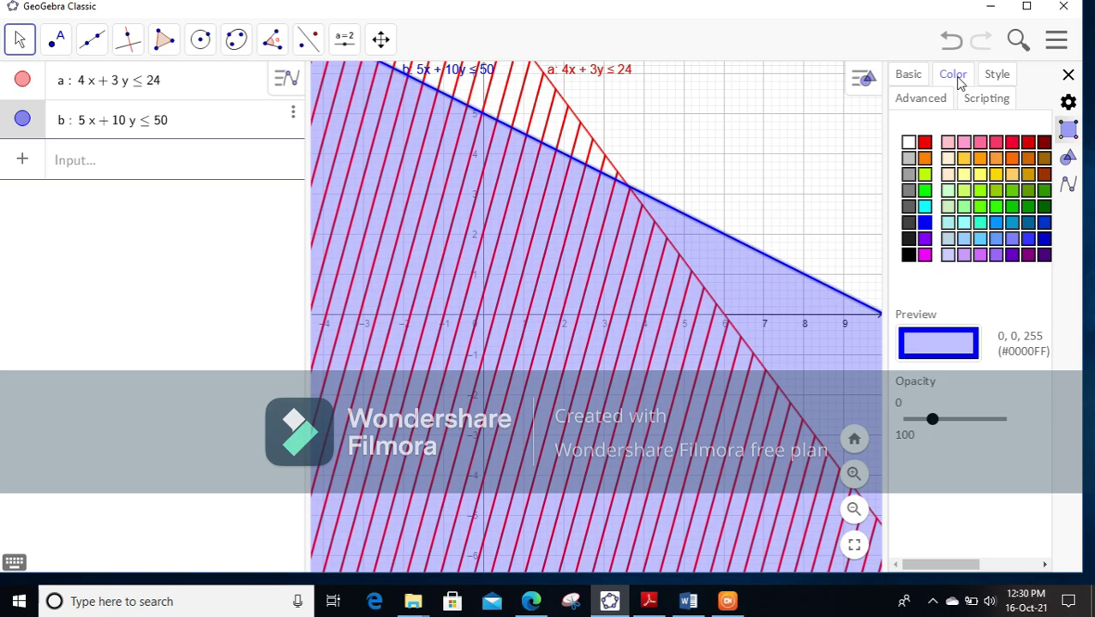
{"action": "left_click", "coordinate": [924, 222]}
{"action": "left_click", "coordinate": [926, 255]}
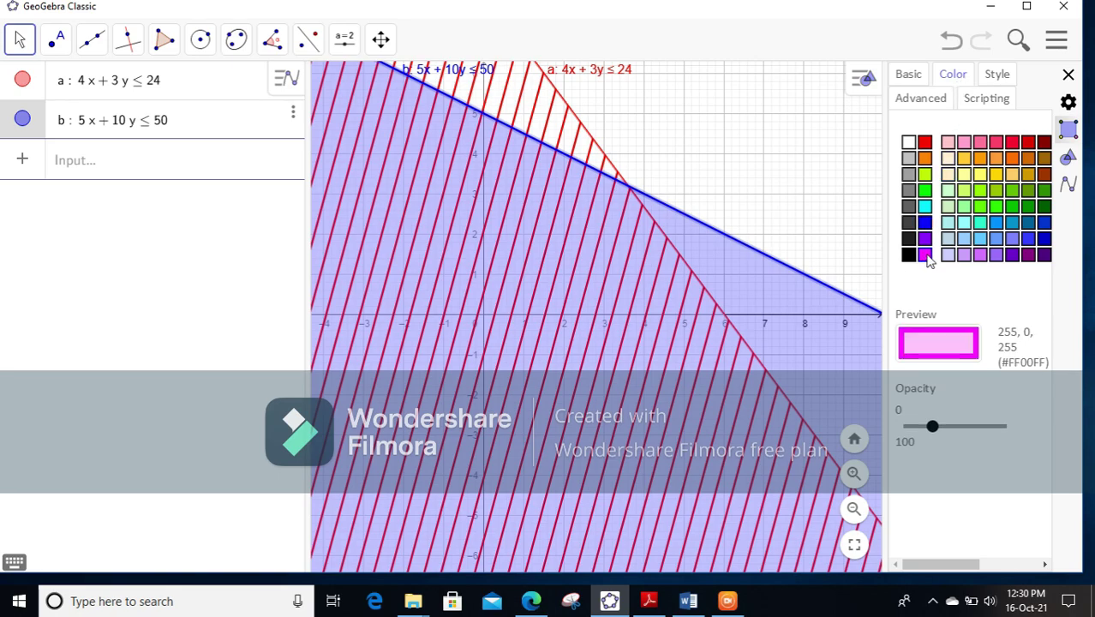
{"action": "left_click", "coordinate": [999, 208]}
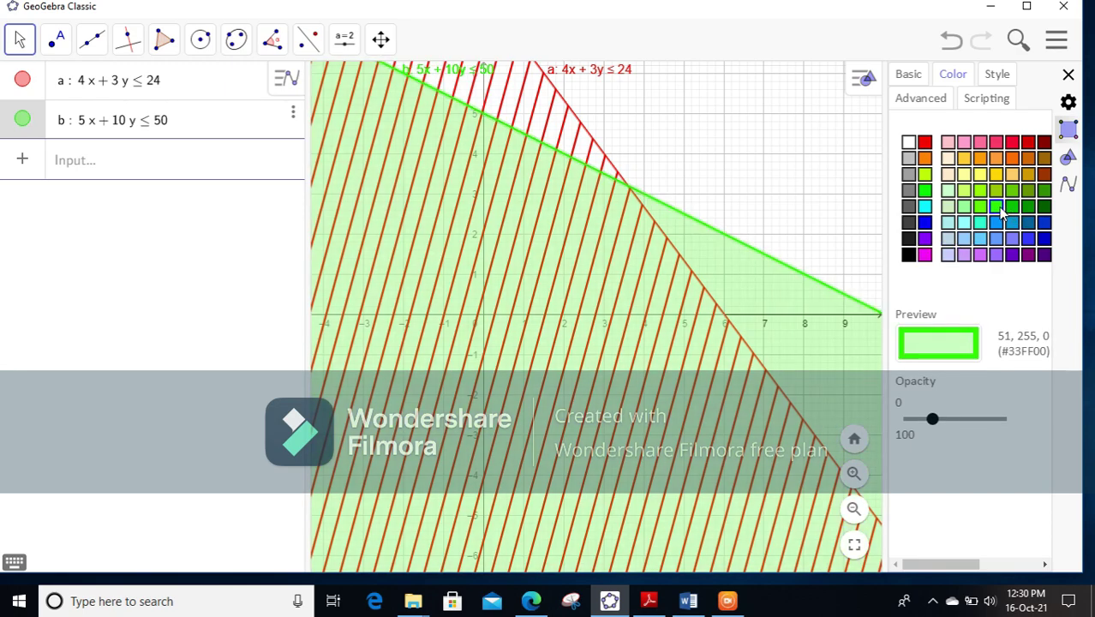
{"action": "left_click", "coordinate": [925, 223]}
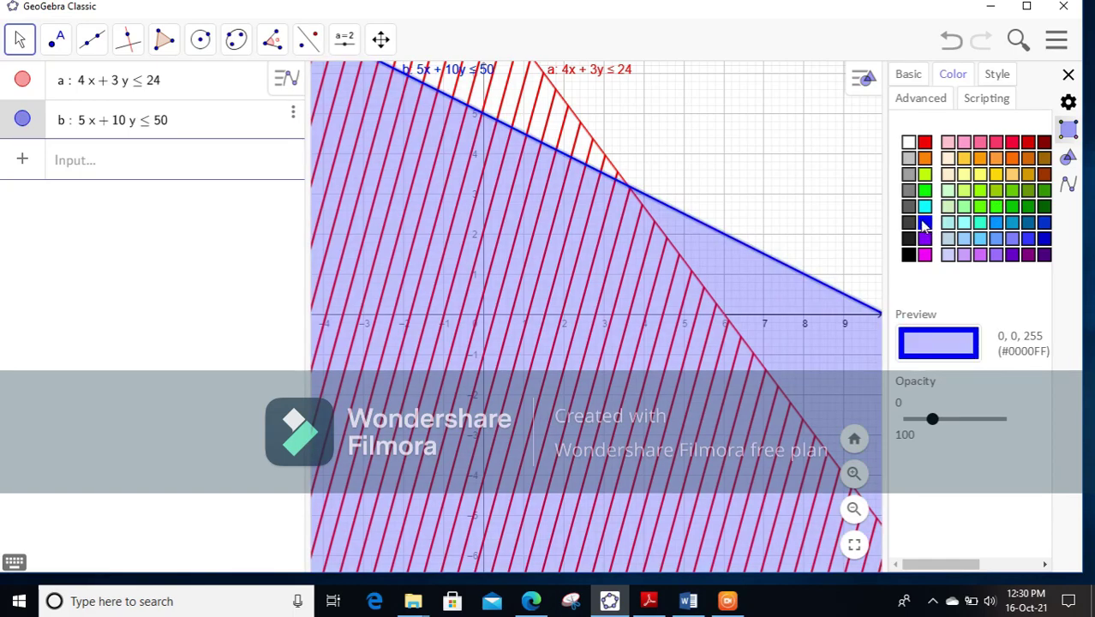
- Fill the 5x + 10y ≤ 50 region with Hatching at angle 45 and spacing 20, and close its settings
{"action": "left_click", "coordinate": [999, 75]}
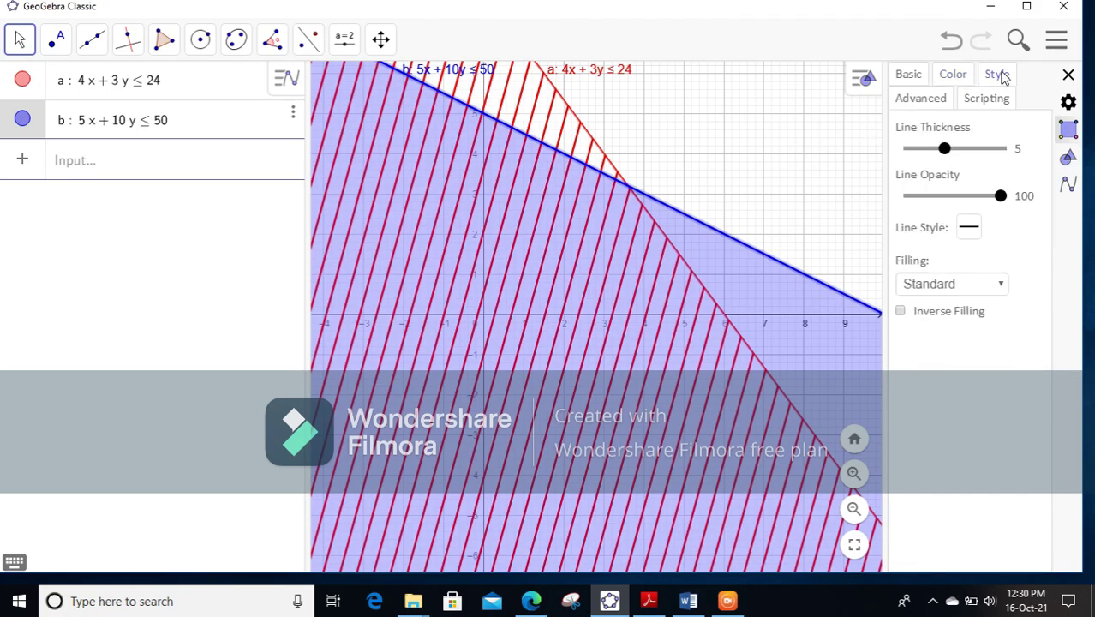
{"action": "left_click", "coordinate": [1004, 287]}
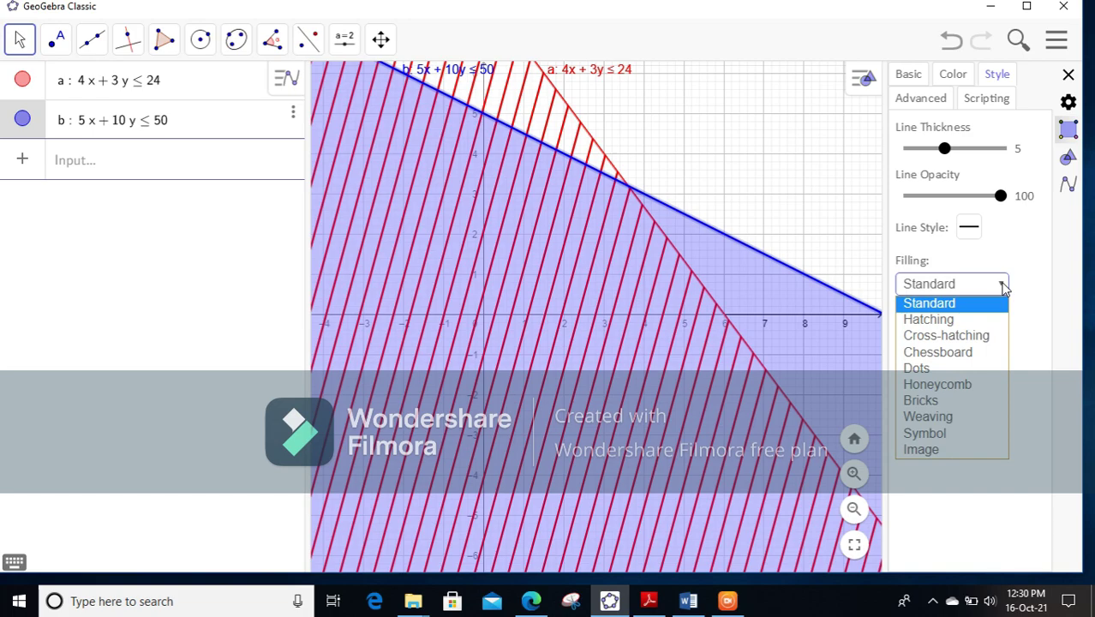
{"action": "left_click", "coordinate": [959, 321]}
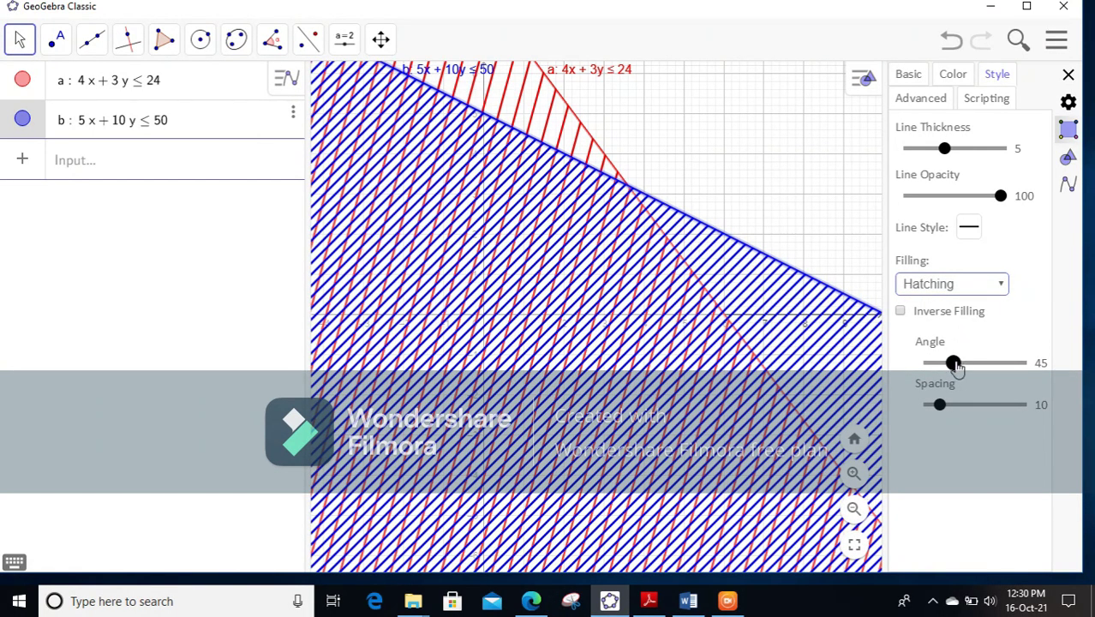
{"action": "mouse_move", "coordinate": [957, 367]}
{"action": "left_mouse_down"}
{"action": "mouse_move", "coordinate": [967, 365]}
{"action": "mouse_move", "coordinate": [944, 363]}
{"action": "mouse_move", "coordinate": [953, 362]}
{"action": "left_mouse_up"}
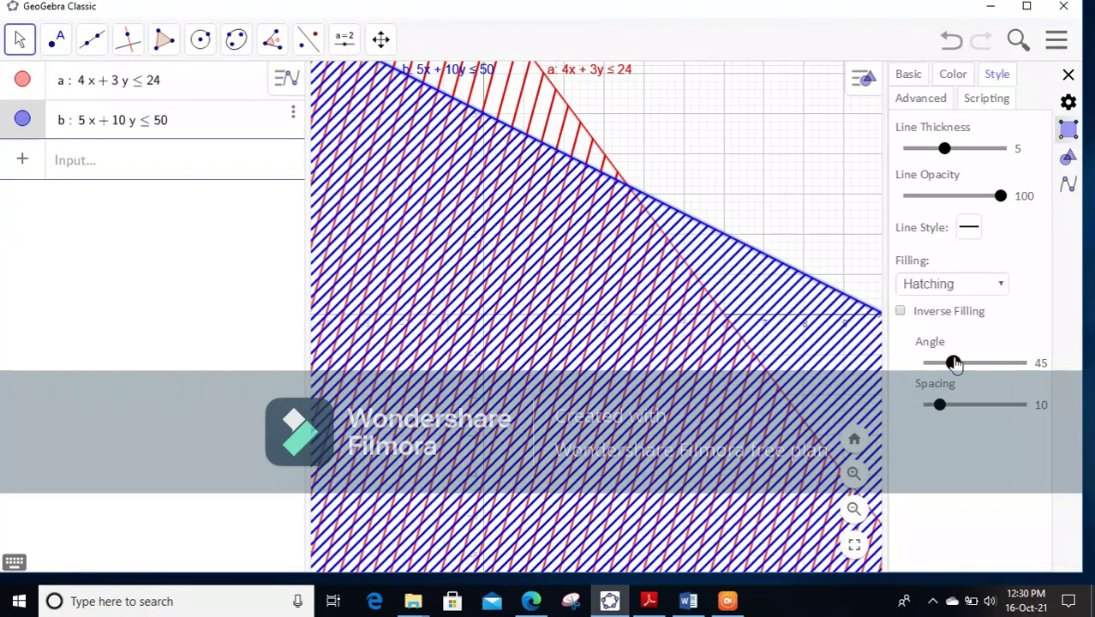
{"action": "left_click_drag", "start_coordinate": [939, 406], "coordinate": [961, 411]}
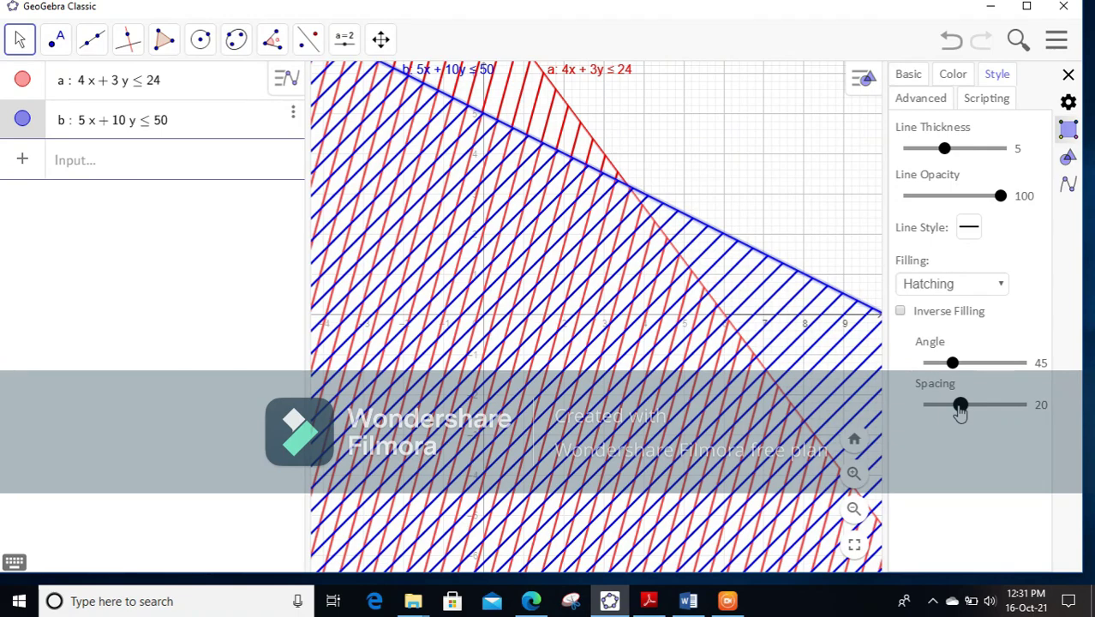
{"action": "left_click", "coordinate": [1069, 75]}
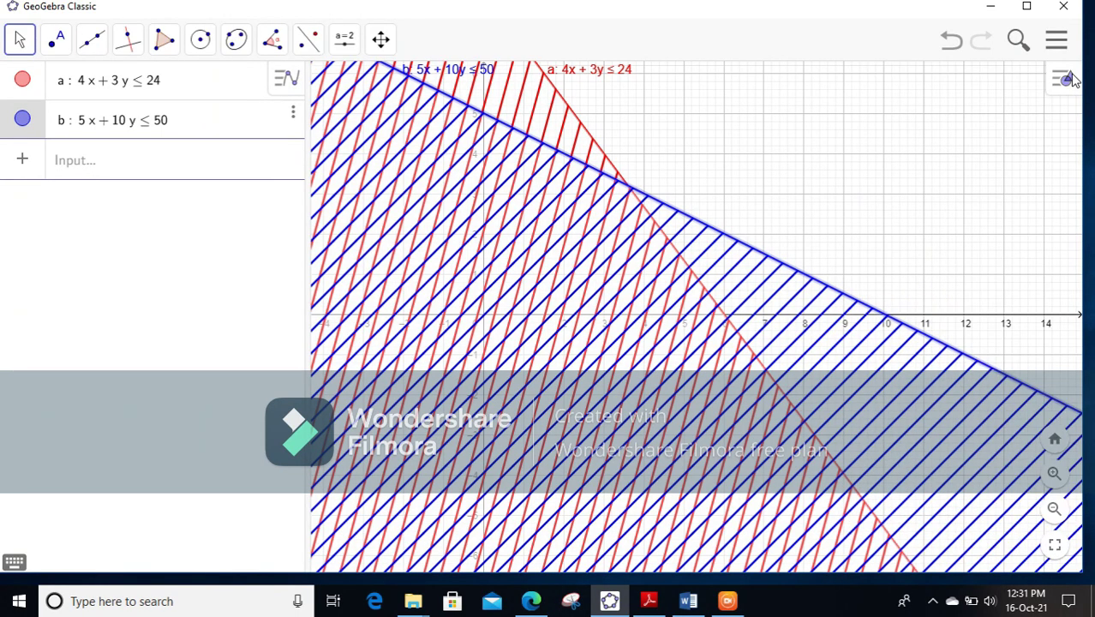
- Enter the inequality x ≥ 0 in the algebra input to graph its region
{"action": "left_click", "coordinate": [75, 164]}
{"action": "type", "text": "x"}
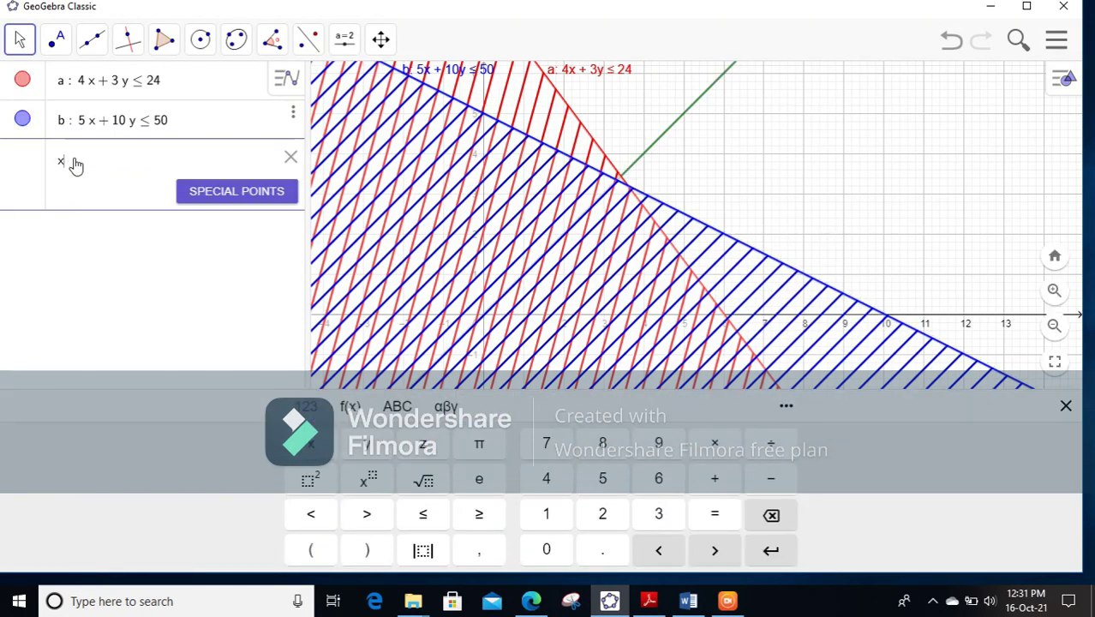
{"action": "left_click", "coordinate": [480, 517]}
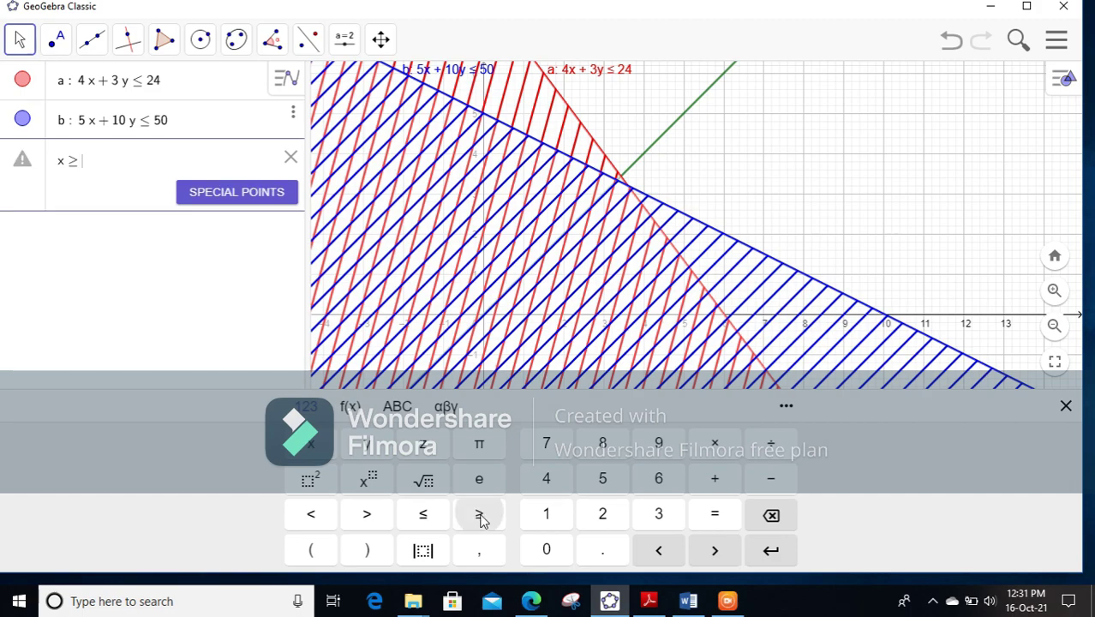
{"action": "type", "text": "0"}
{"action": "key", "text": "Return"}
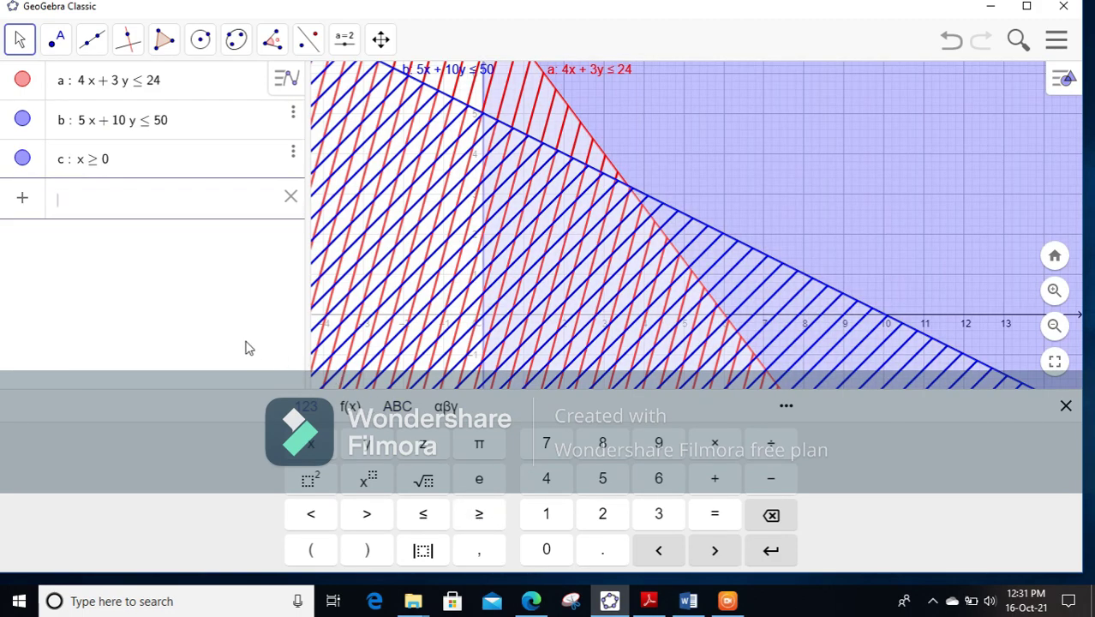
- Set the label of the inequality x ≥ 0 to Name & Value and colour its region green (#00FF00)
{"action": "left_click", "coordinate": [293, 154]}
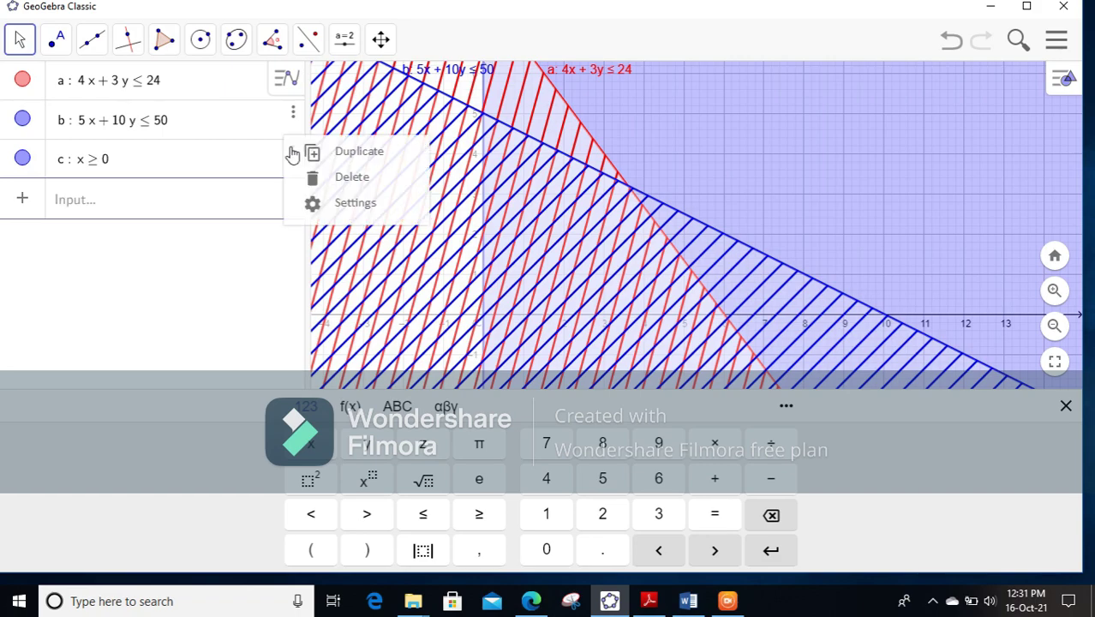
{"action": "left_click", "coordinate": [355, 204]}
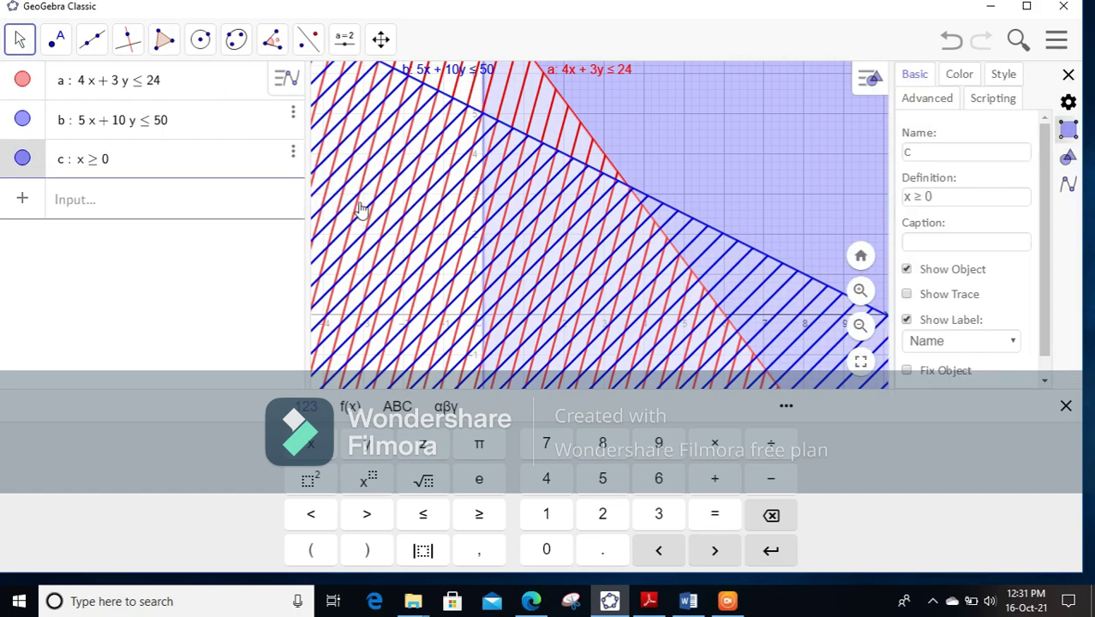
{"action": "left_click", "coordinate": [1015, 344]}
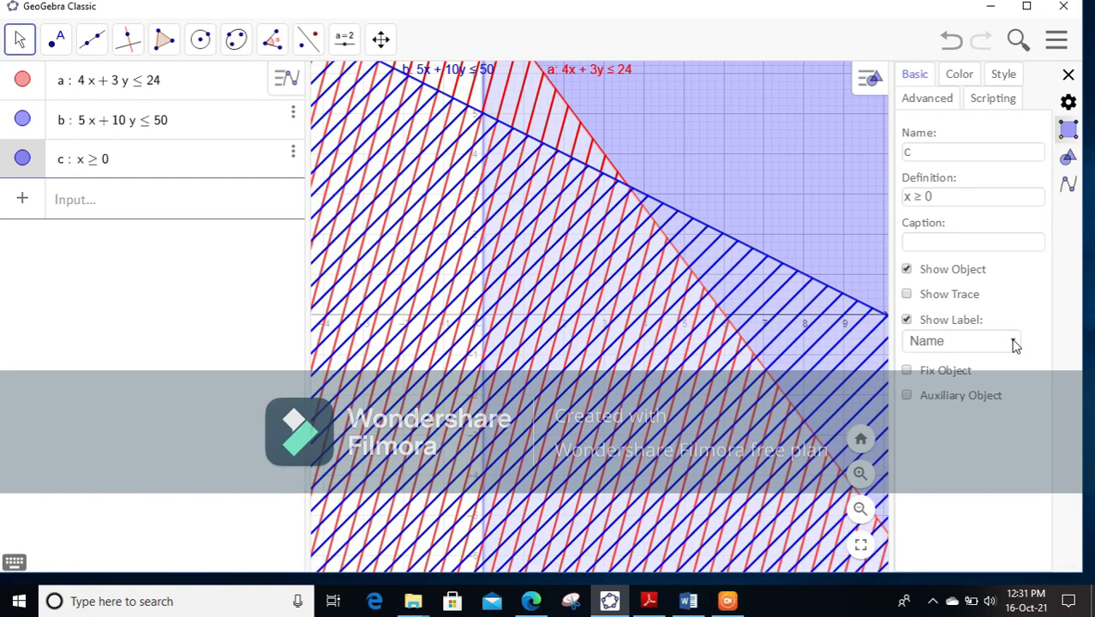
{"action": "left_click", "coordinate": [1015, 343]}
{"action": "left_click", "coordinate": [969, 378]}
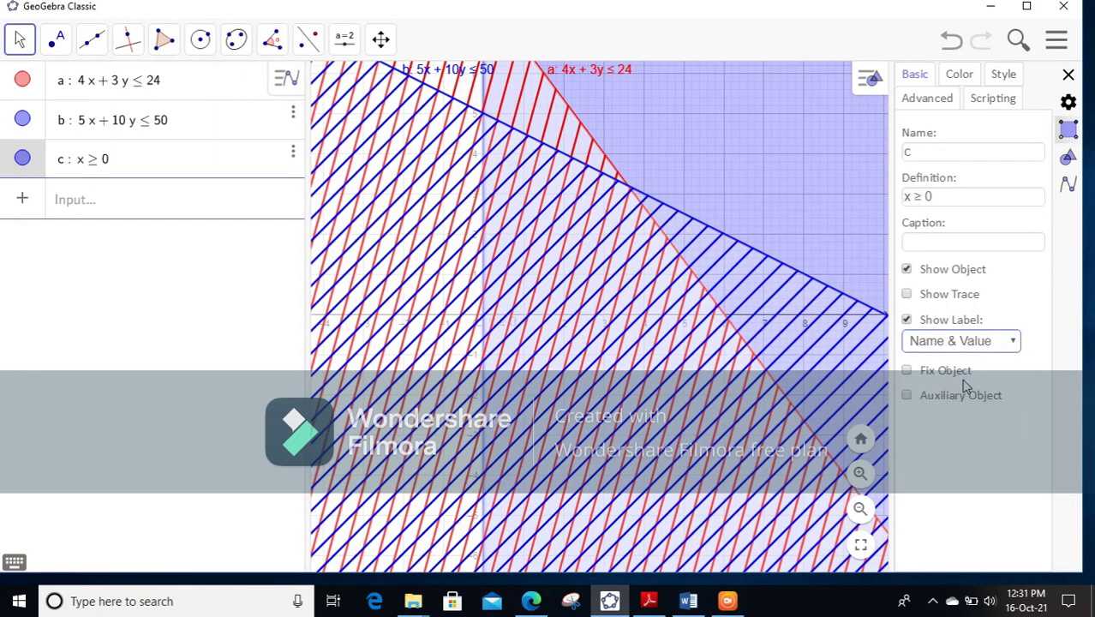
{"action": "left_click", "coordinate": [959, 75]}
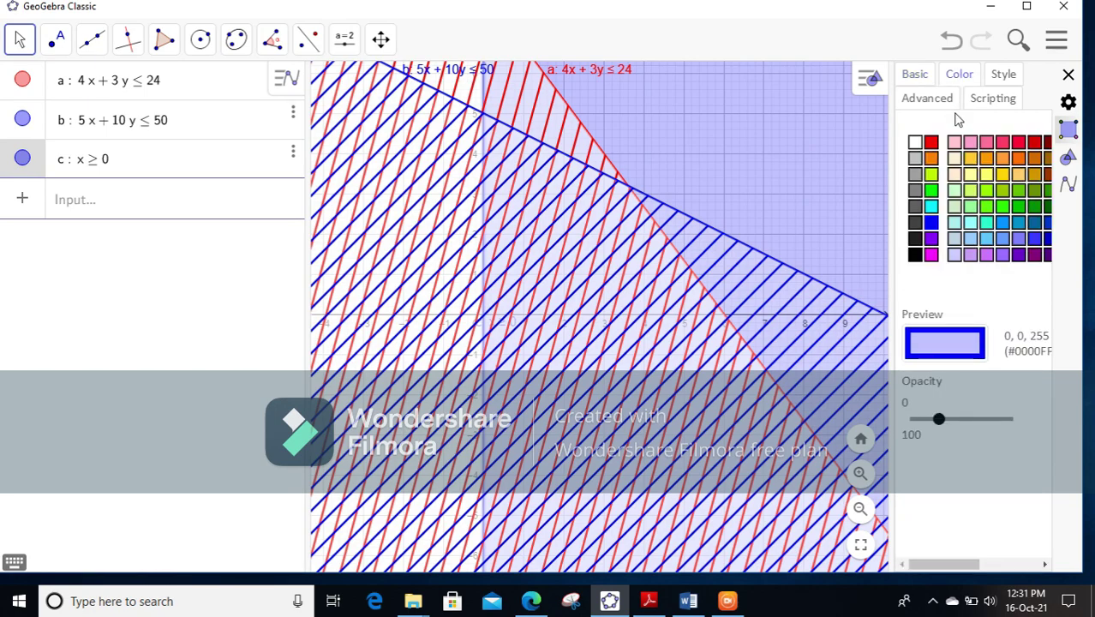
{"action": "left_click", "coordinate": [933, 192]}
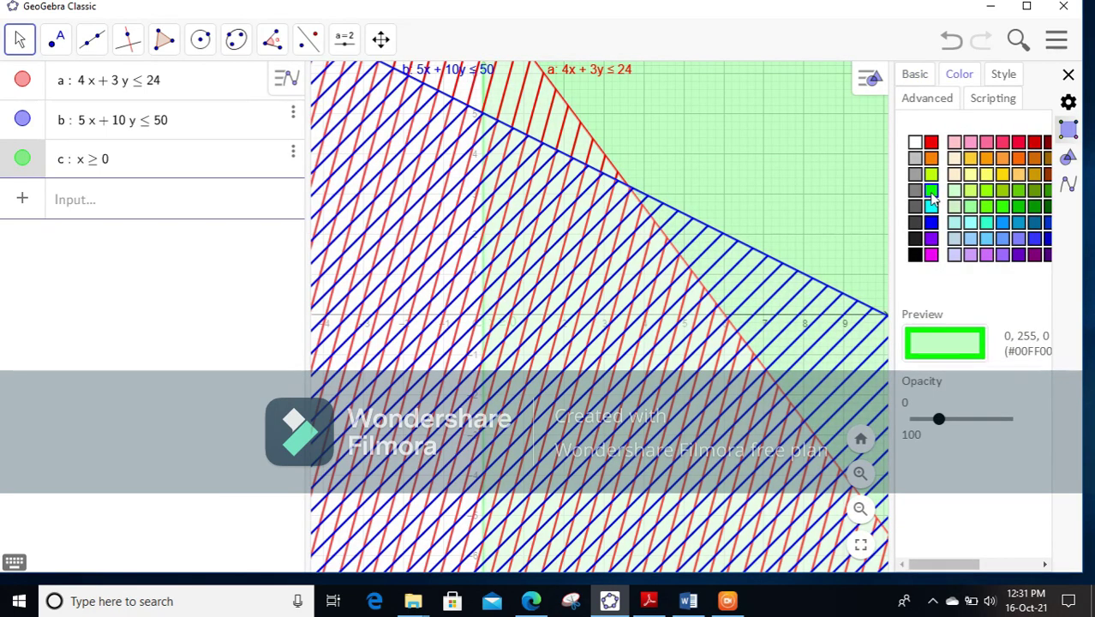
- Fill the x ≥ 0 region with Hatching at angle 65, and close its settings
{"action": "left_click", "coordinate": [1009, 78]}
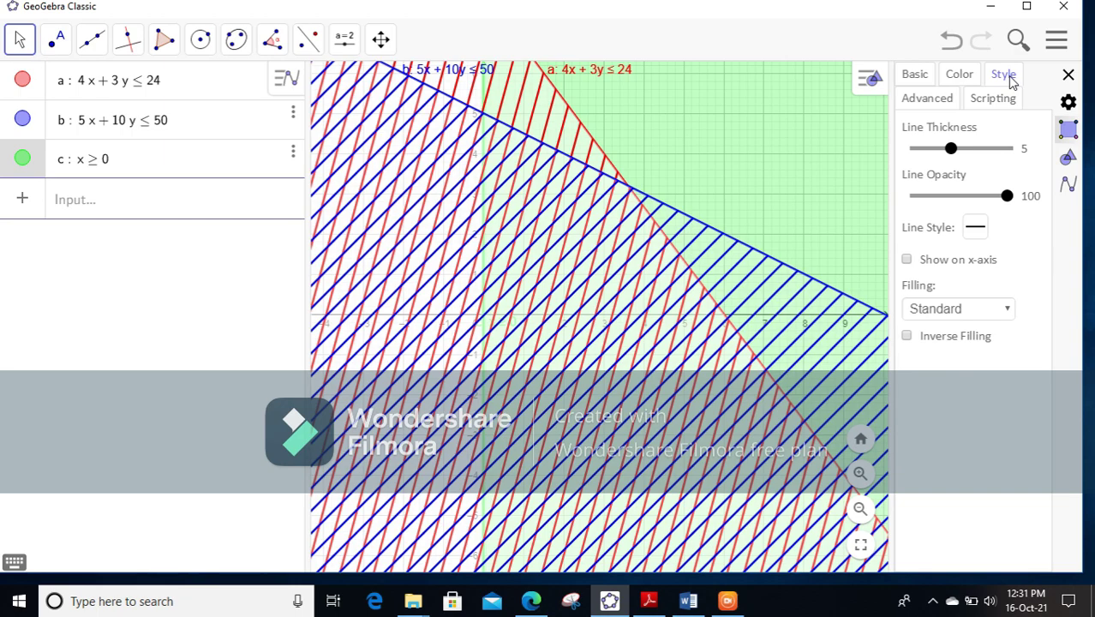
{"action": "left_click", "coordinate": [1009, 311]}
{"action": "left_click", "coordinate": [973, 343]}
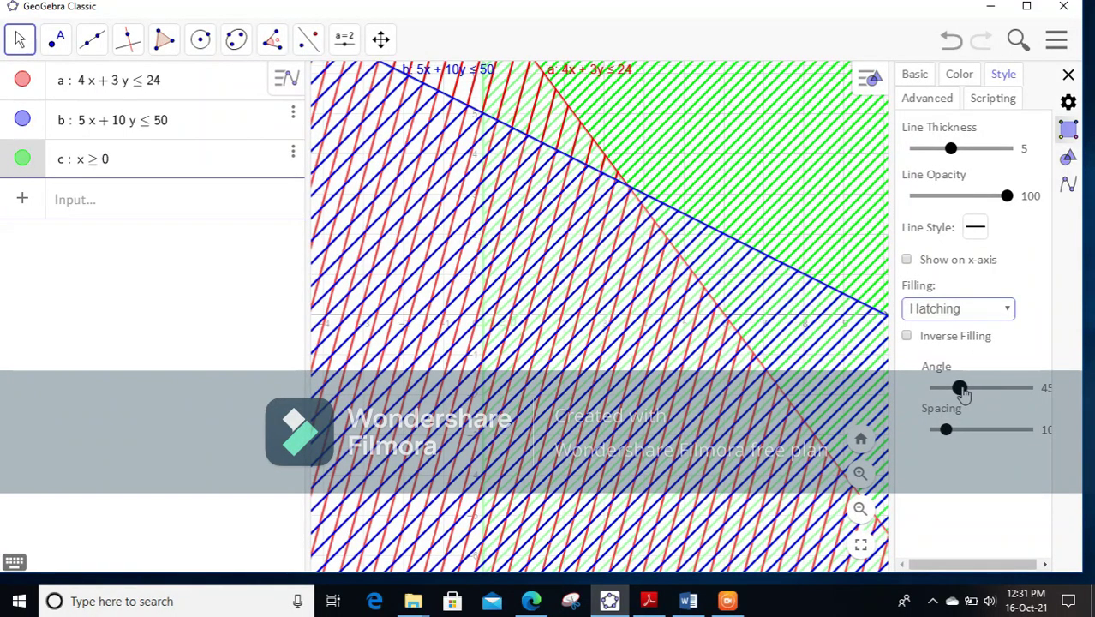
{"action": "left_click_drag", "start_coordinate": [960, 389], "coordinate": [969, 389]}
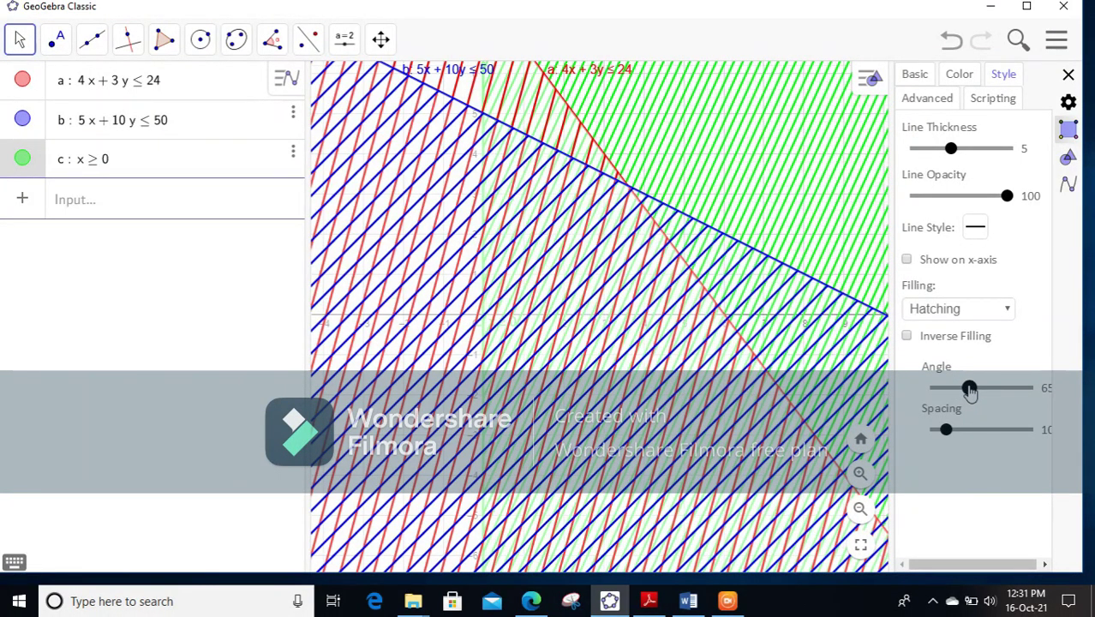
{"action": "left_click", "coordinate": [1068, 76]}
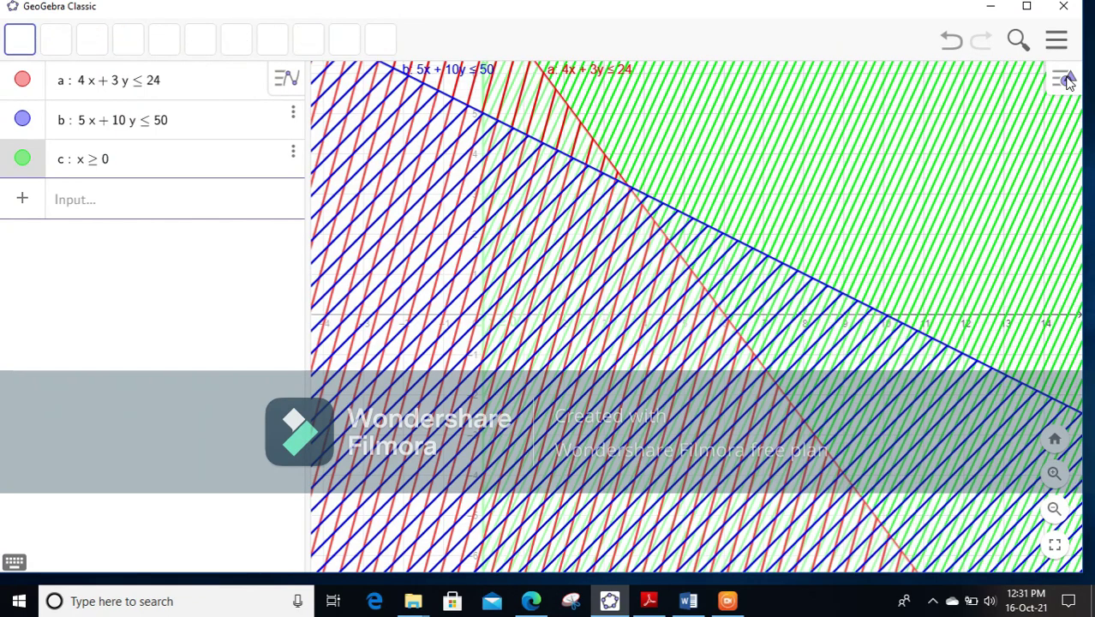
- Enter the inequality y ≥ 0 in the algebra input to graph its region
{"action": "left_click", "coordinate": [84, 210]}
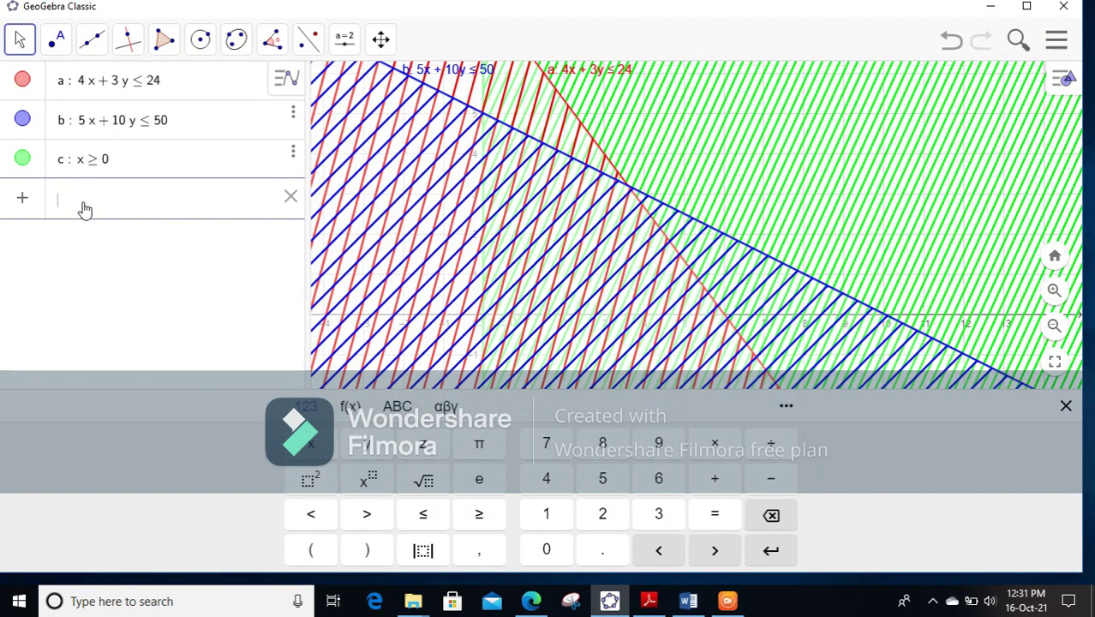
{"action": "type", "text": "y"}
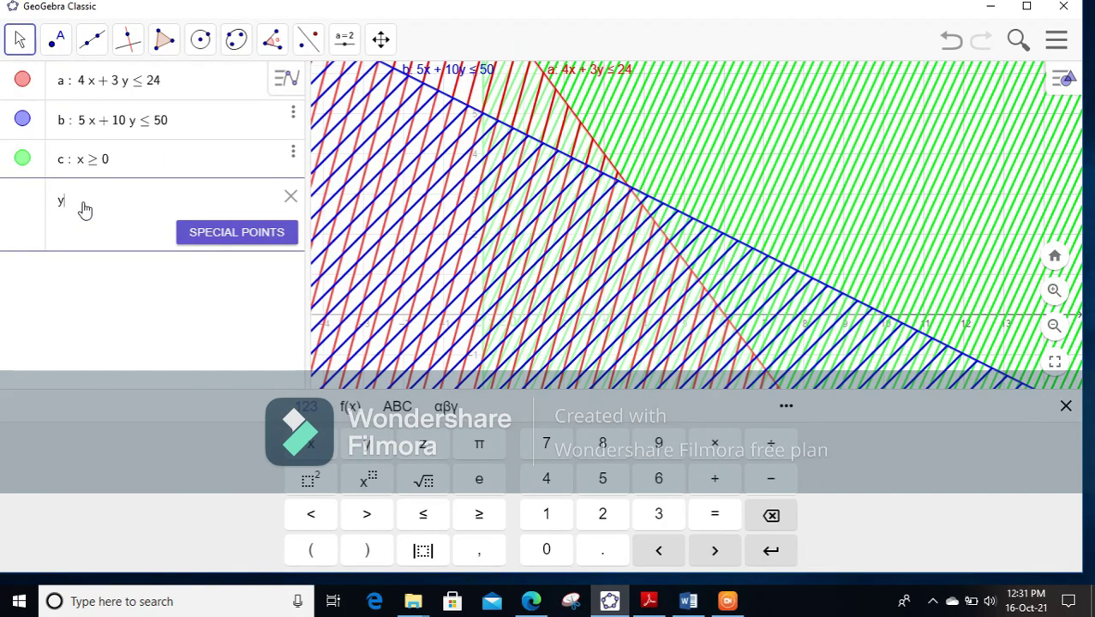
{"action": "left_click", "coordinate": [478, 517]}
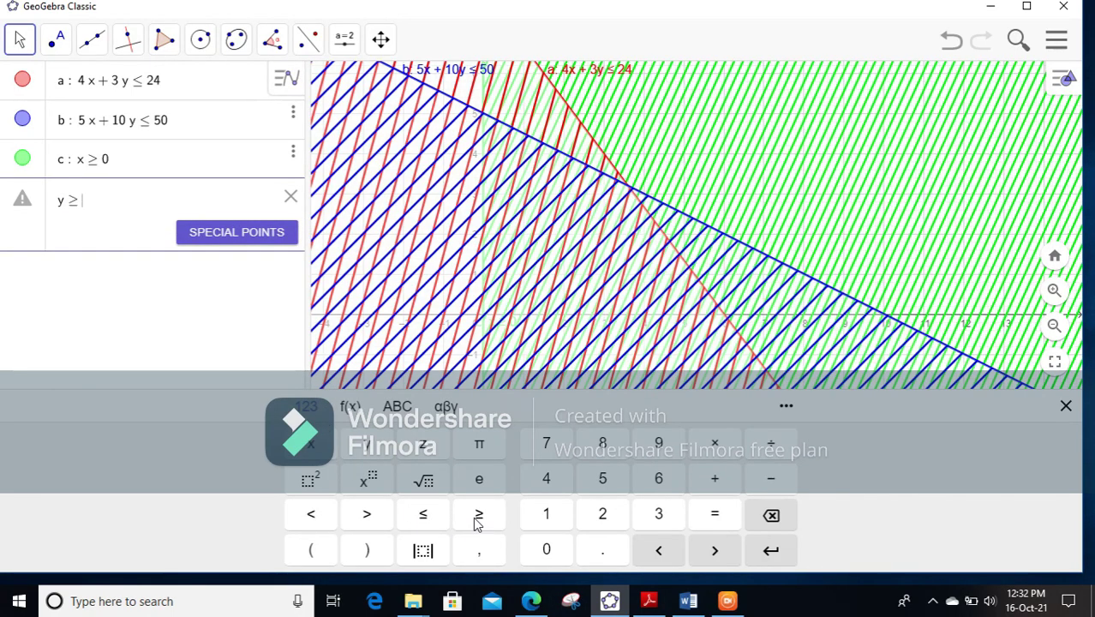
{"action": "type", "text": "0"}
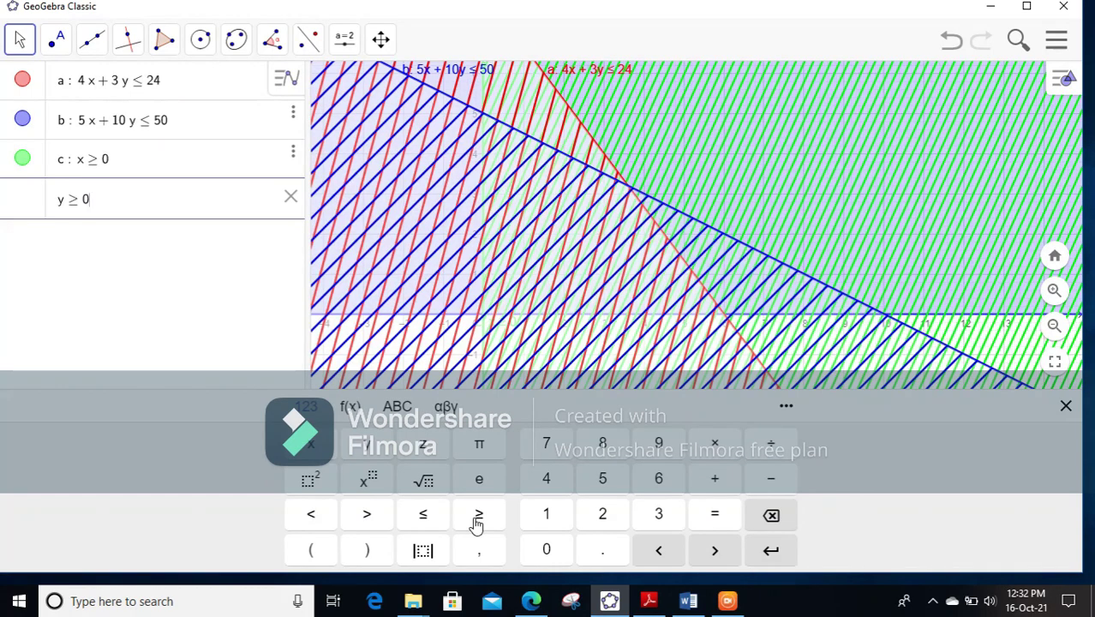
{"action": "key", "text": "Return"}
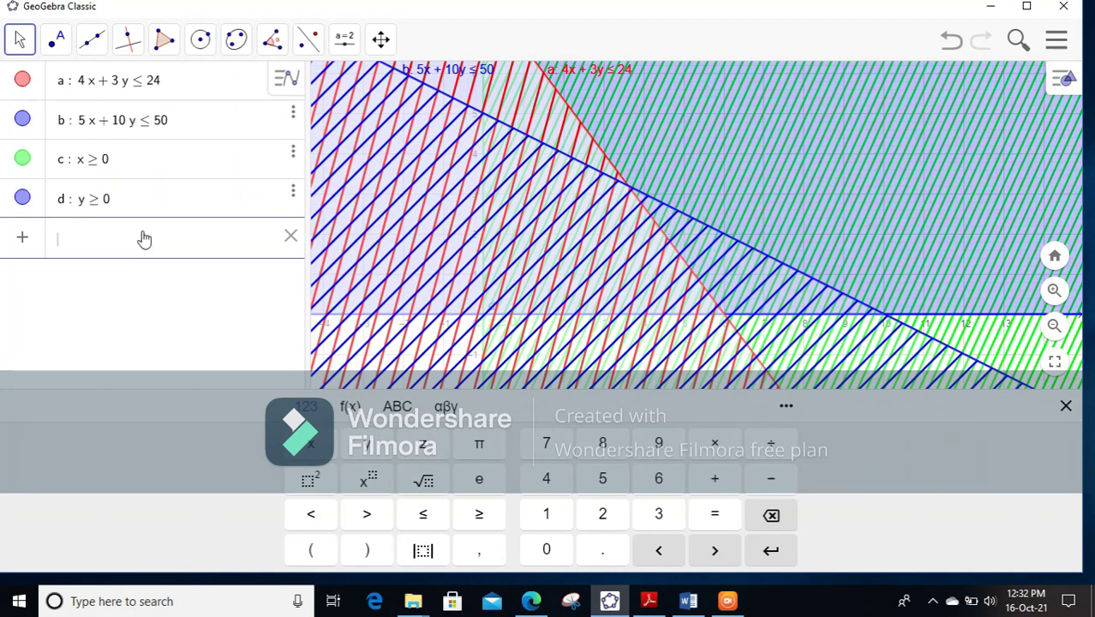
- Set the label of the inequality y ≥ 0 to Name & Value and colour its region gold (#FFD700)
{"action": "left_click", "coordinate": [90, 203]}
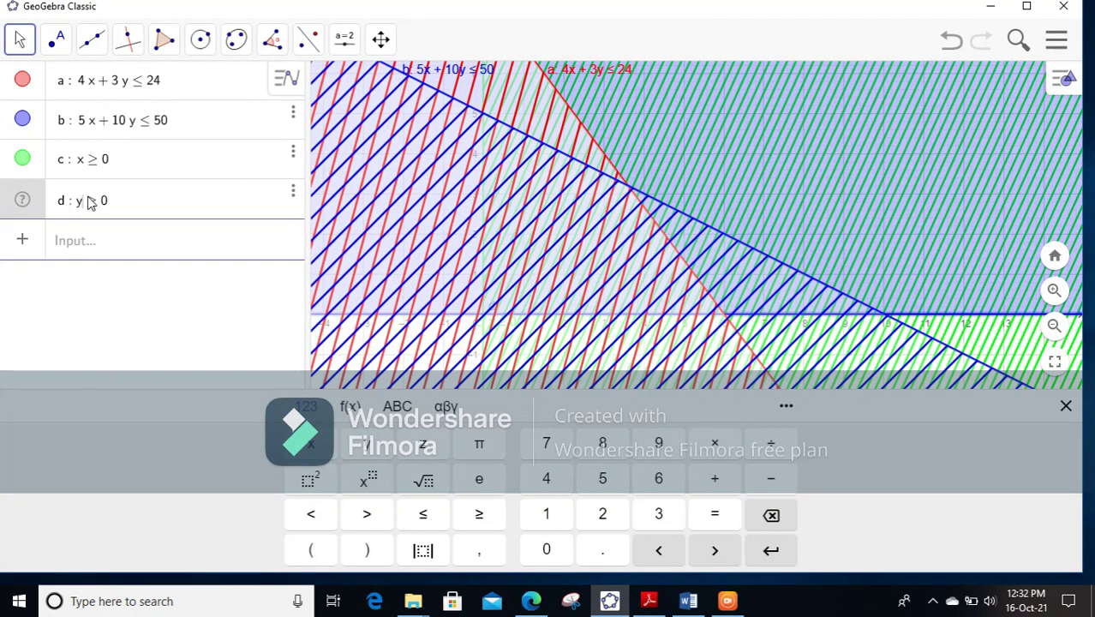
{"action": "left_click", "coordinate": [293, 197]}
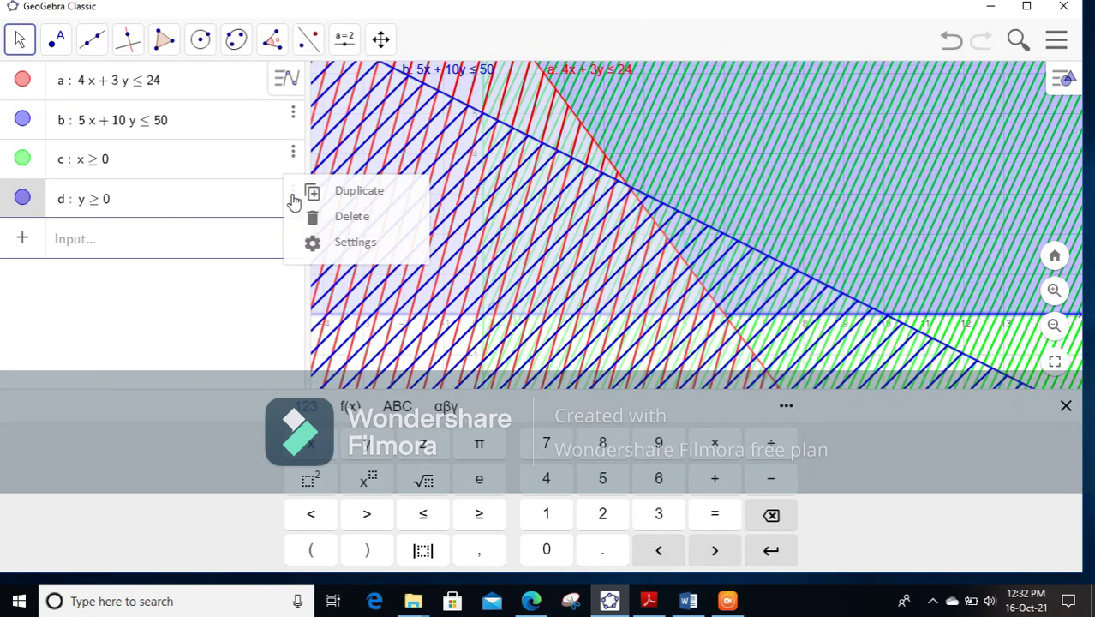
{"action": "left_click", "coordinate": [351, 244]}
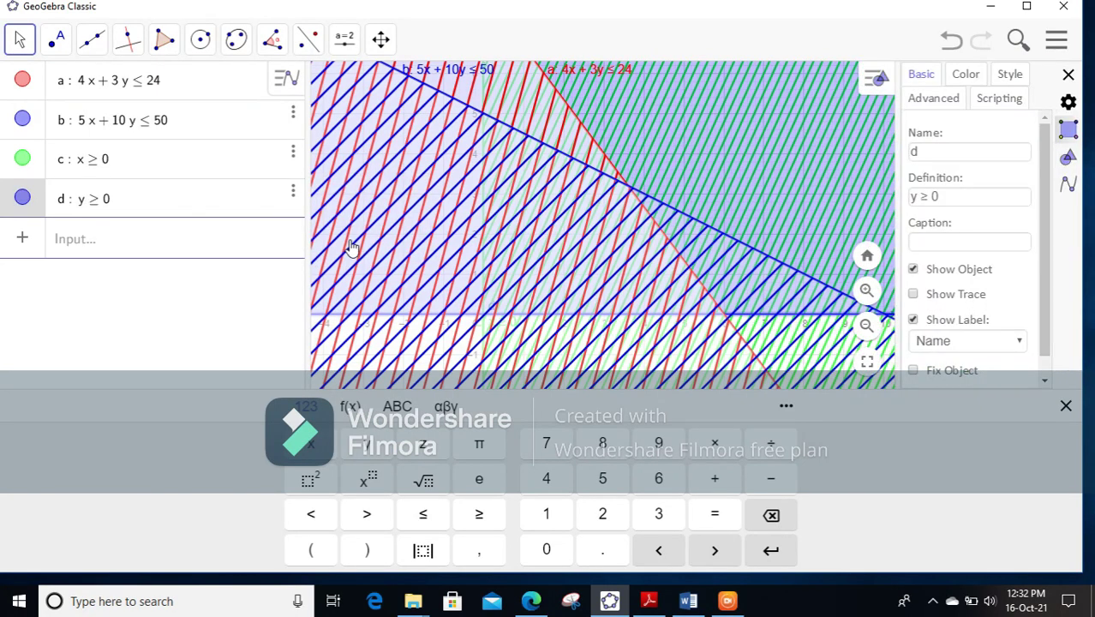
{"action": "left_click", "coordinate": [1021, 344]}
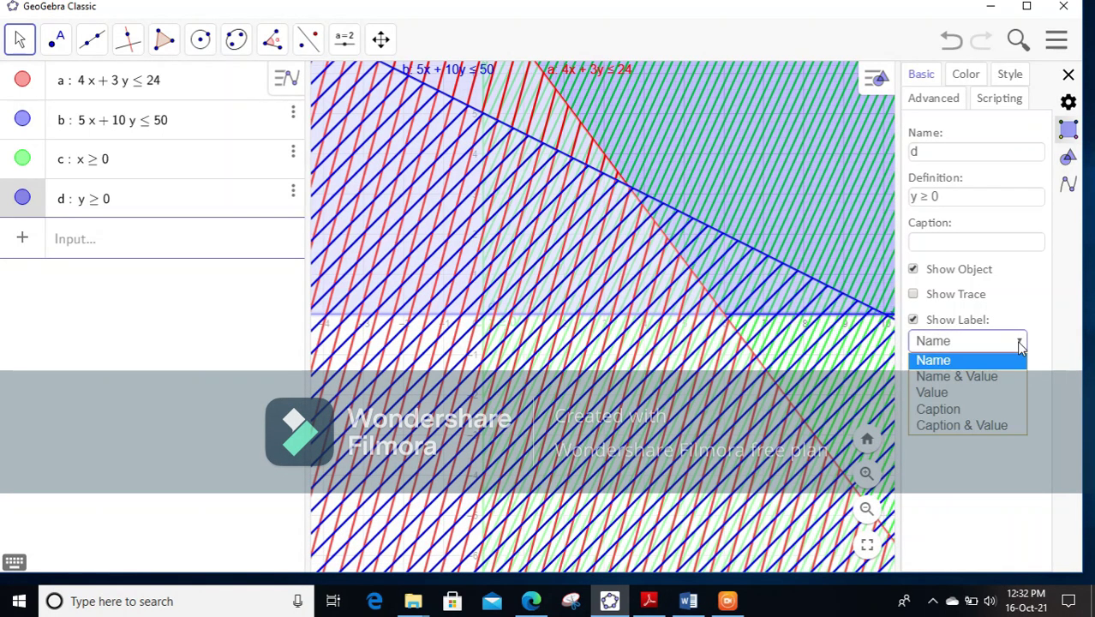
{"action": "left_click", "coordinate": [996, 381]}
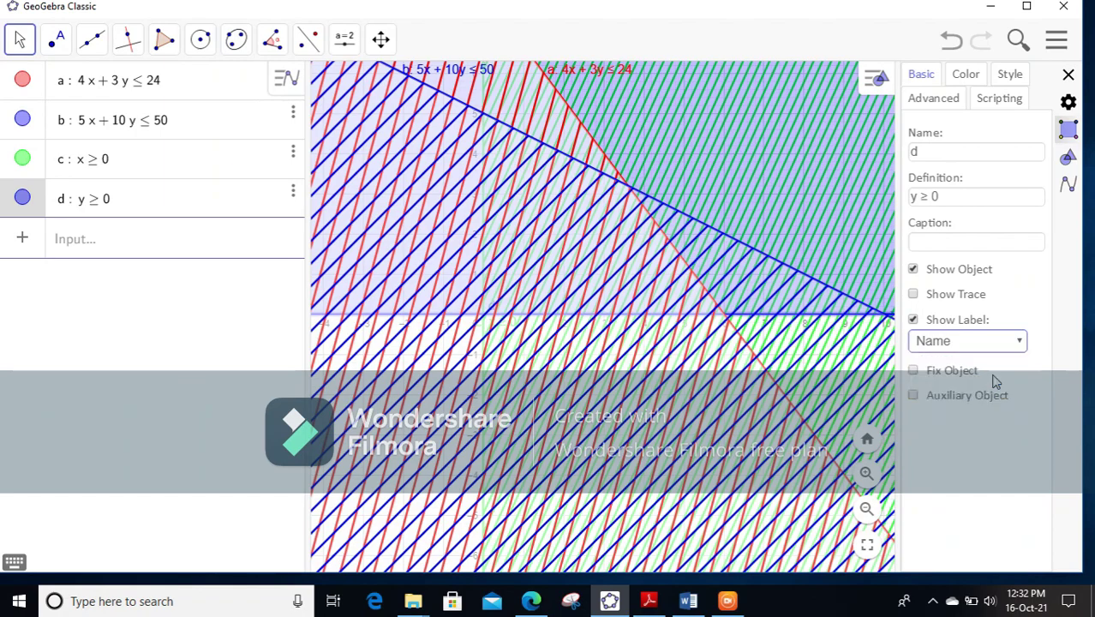
{"action": "left_click", "coordinate": [974, 83]}
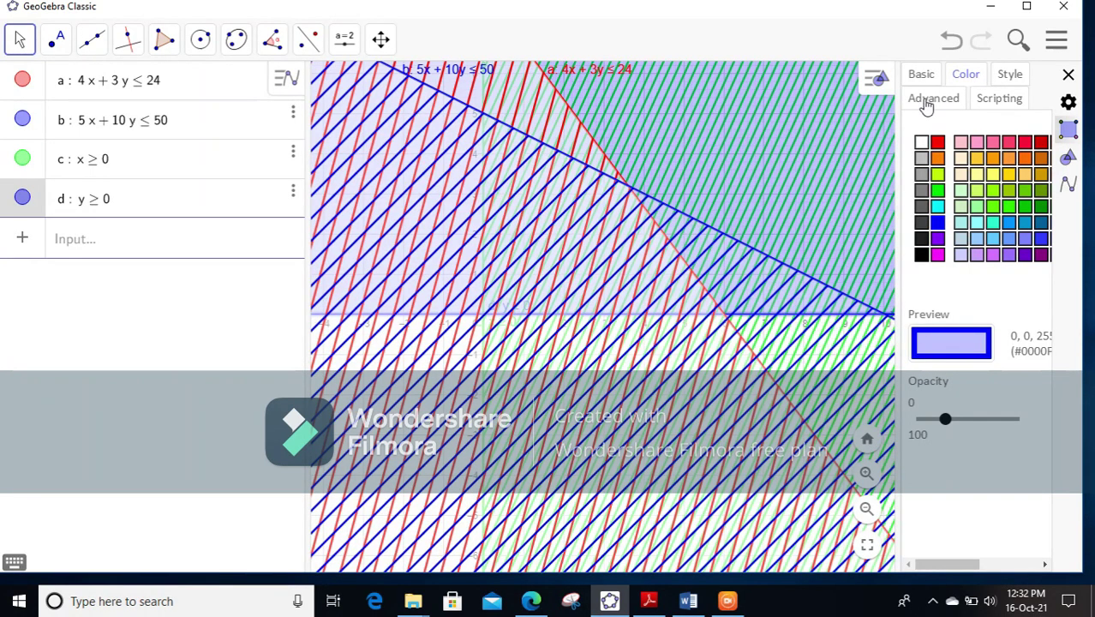
{"action": "left_click", "coordinate": [1009, 175]}
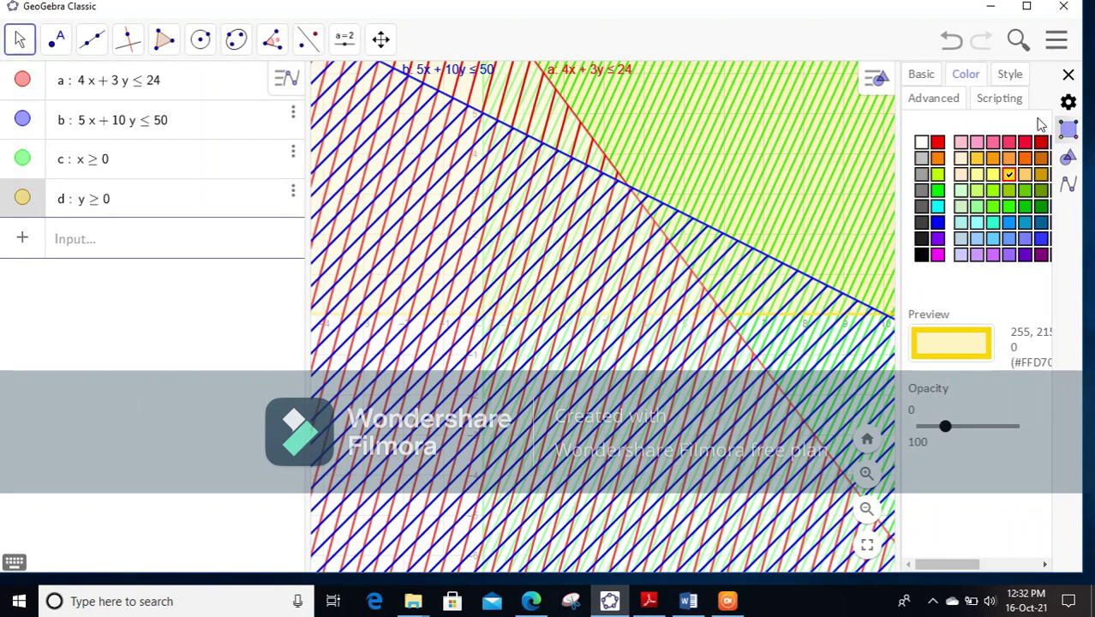
- Fill the y ≥ 0 region with Hatching and close its settings
{"action": "left_click", "coordinate": [1010, 75]}
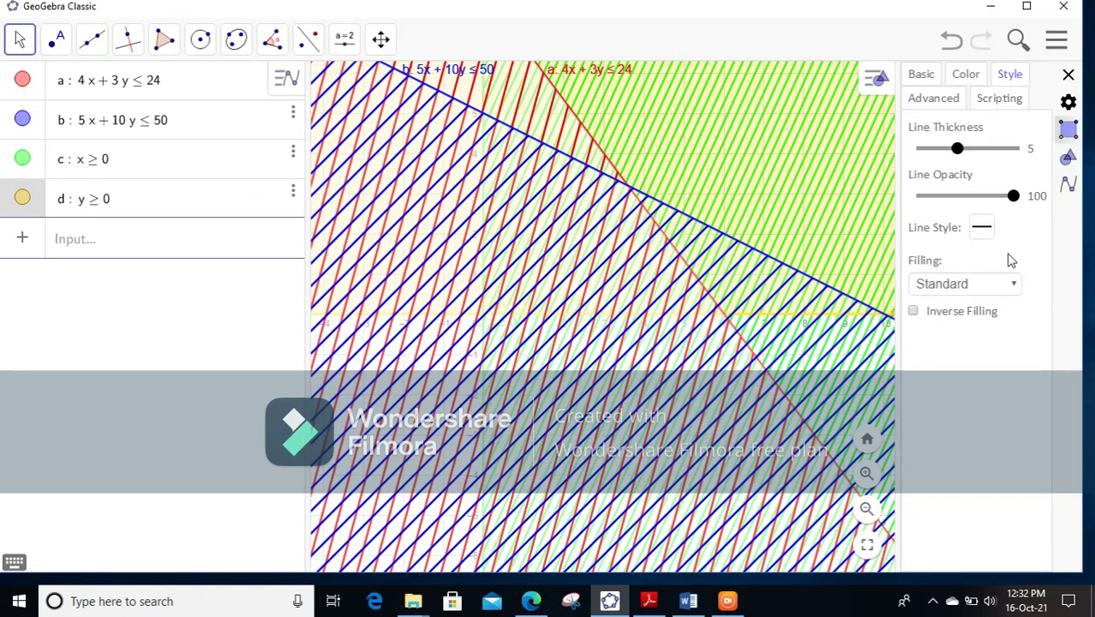
{"action": "left_click", "coordinate": [1015, 286]}
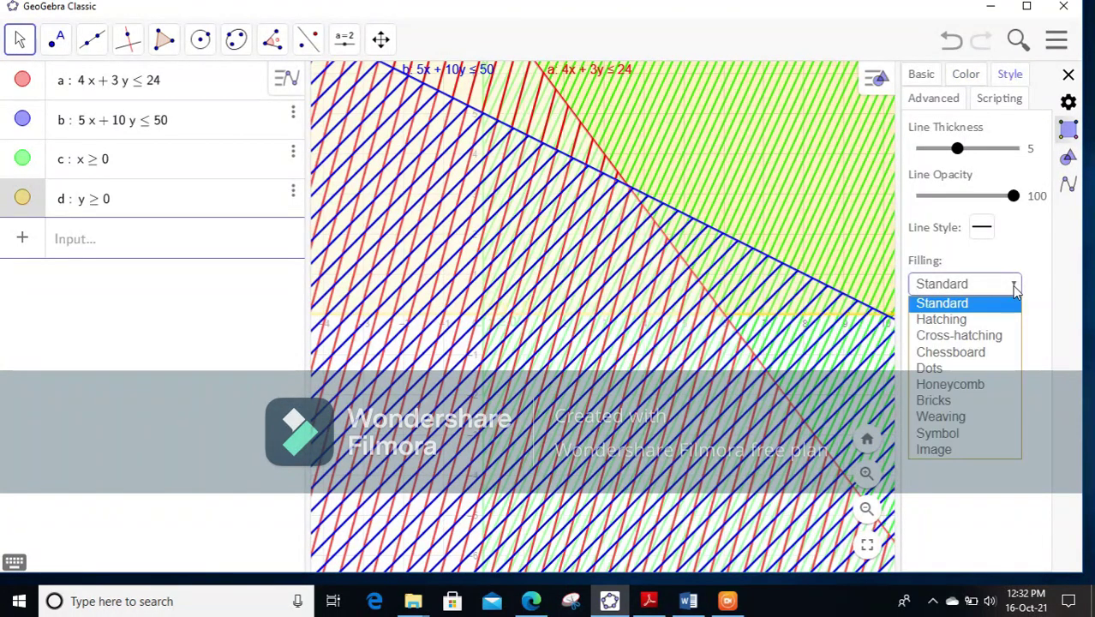
{"action": "left_click", "coordinate": [990, 325]}
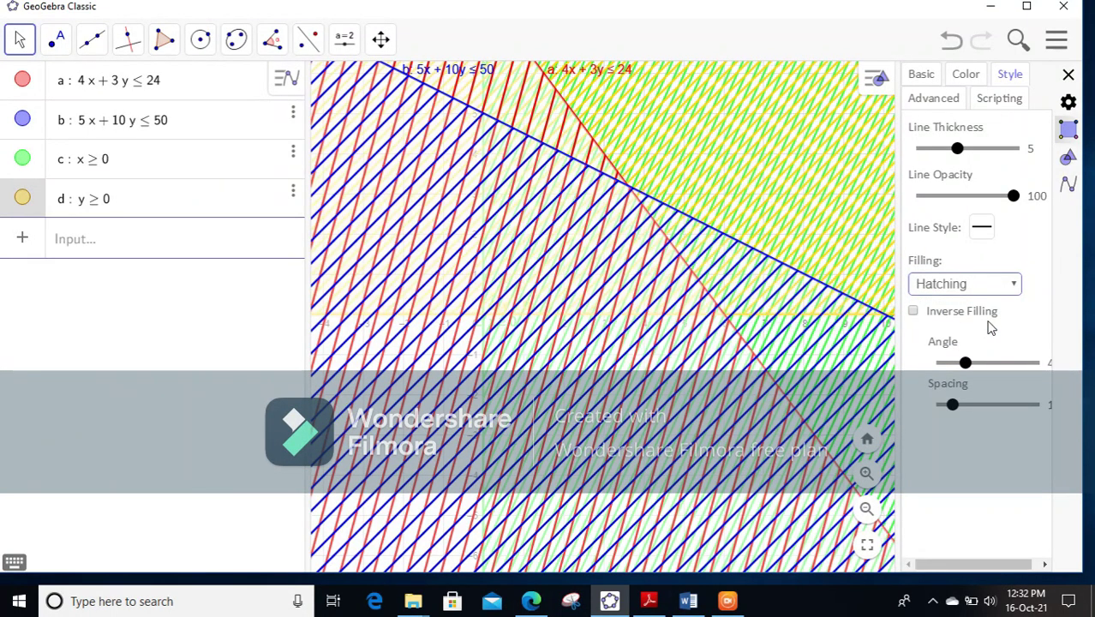
{"action": "left_click", "coordinate": [1068, 76]}
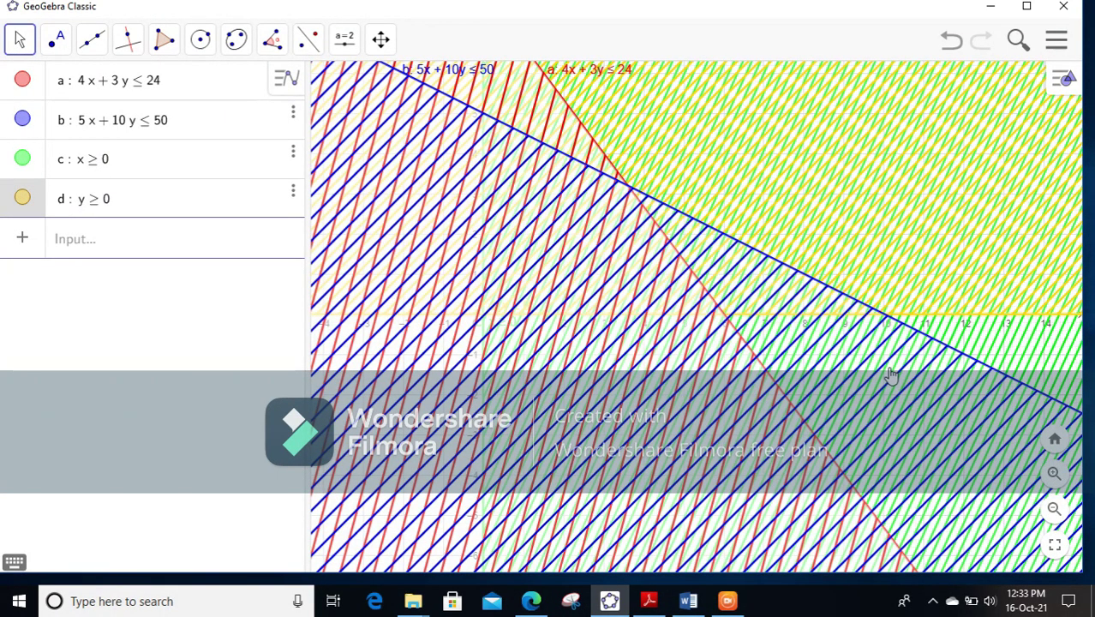
- Examine how the four hatched regions overlap around the crossing boundary lines
{"action": "left_click", "coordinate": [1055, 476]}
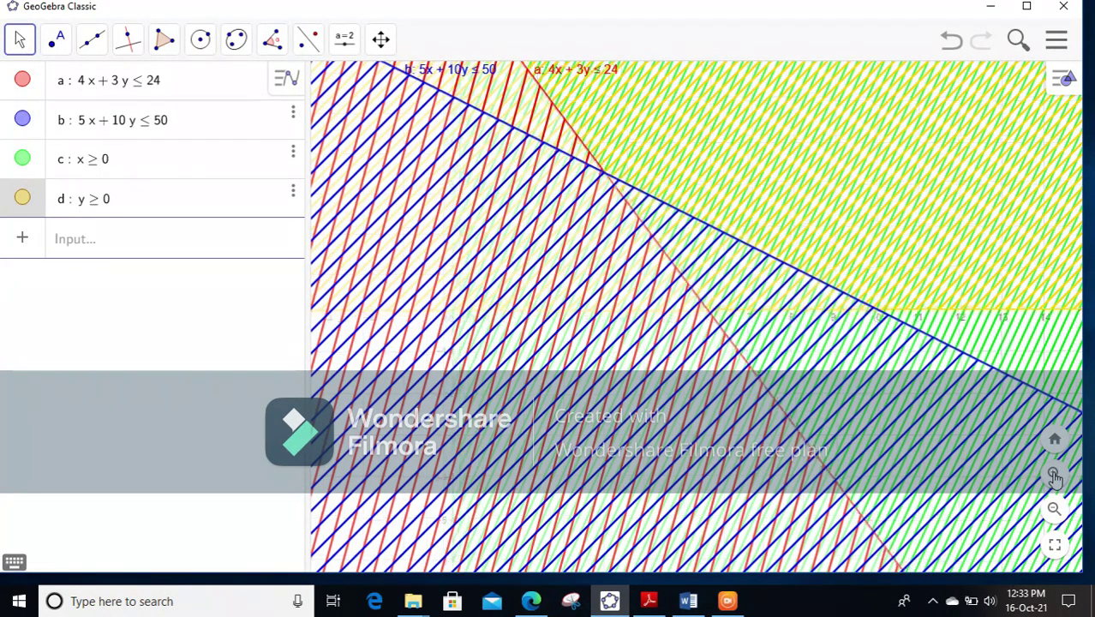
{"action": "left_click", "coordinate": [1055, 476]}
{"action": "left_click", "coordinate": [1055, 477]}
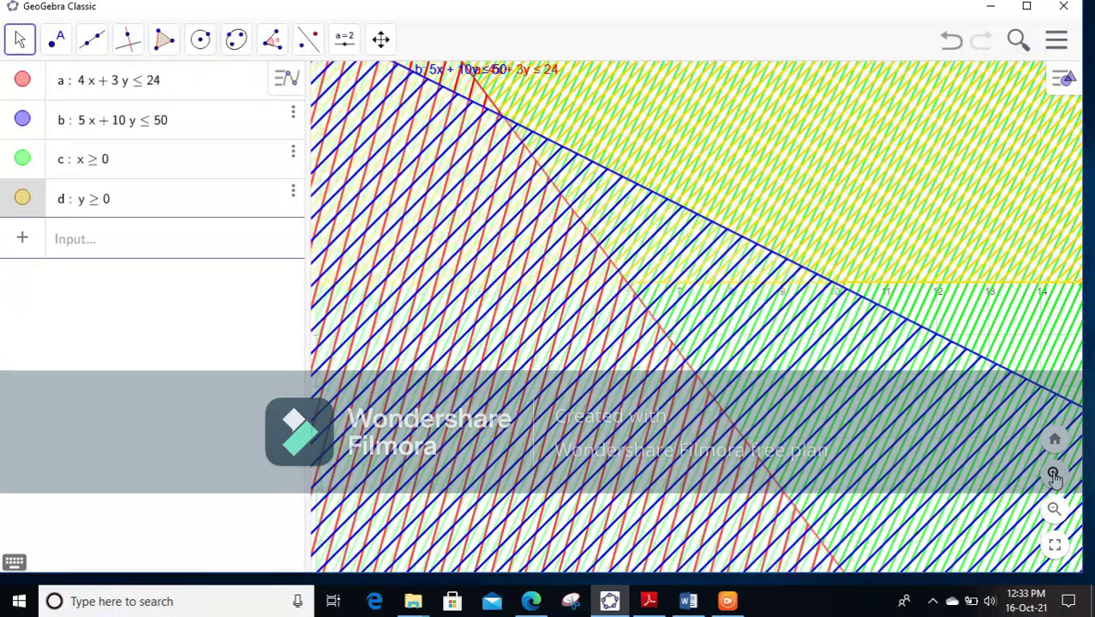
{"action": "left_click", "coordinate": [1055, 476]}
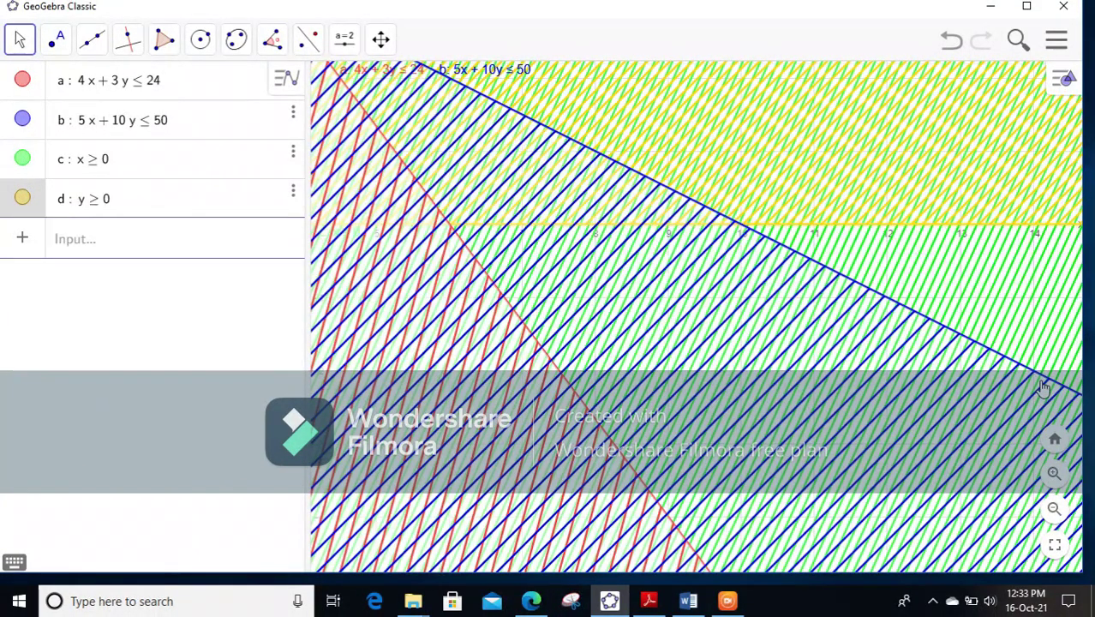
{"action": "left_click", "coordinate": [1056, 509]}
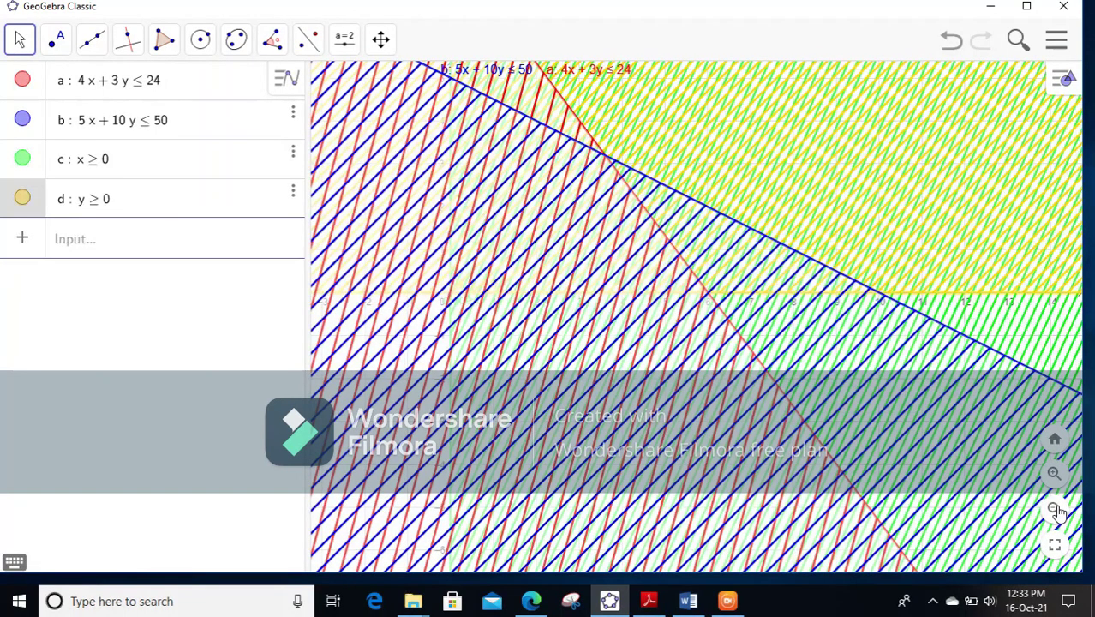
{"action": "left_click", "coordinate": [1055, 509]}
{"action": "left_click", "coordinate": [1055, 509]}
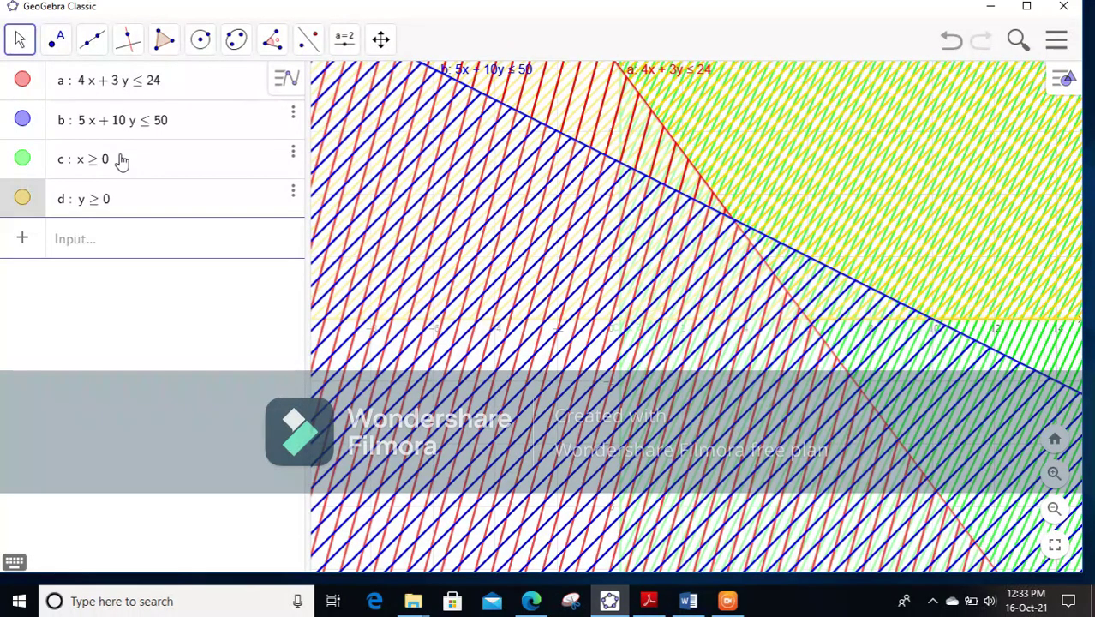
- Turn on Inverse Filling for the inequality 4x + 3y ≤ 24 and close its settings
{"action": "left_click", "coordinate": [122, 88]}
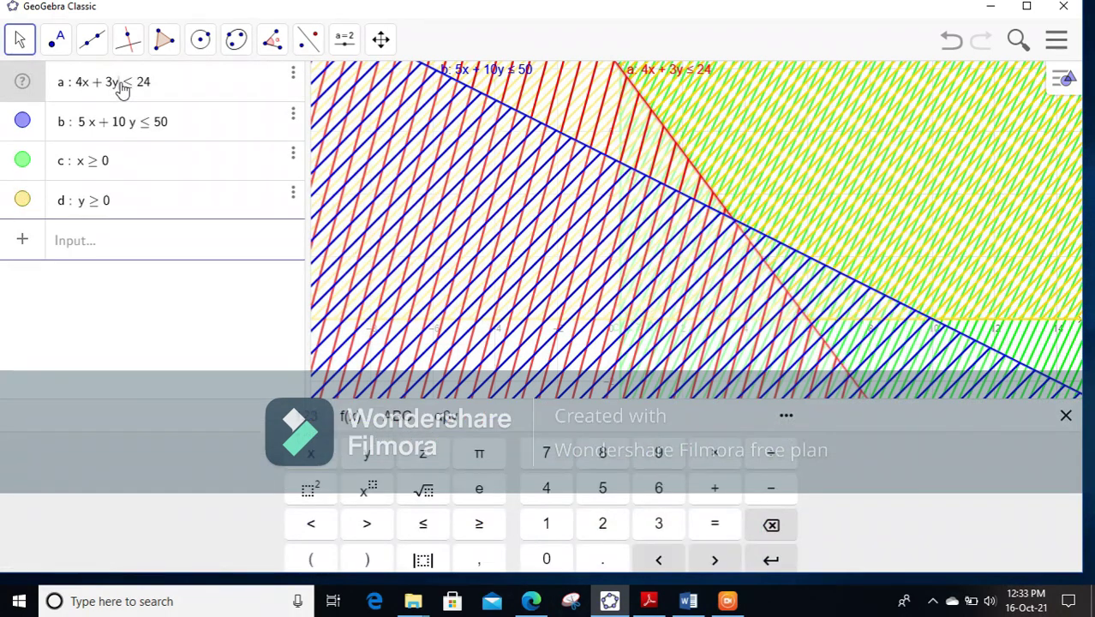
{"action": "left_click", "coordinate": [291, 79]}
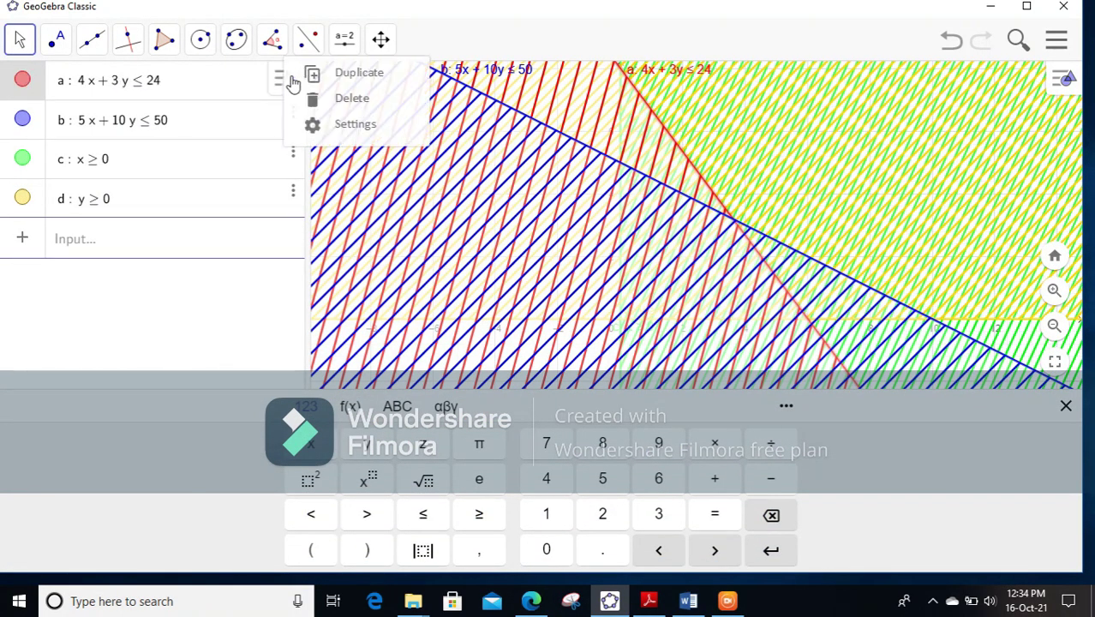
{"action": "left_click", "coordinate": [347, 129]}
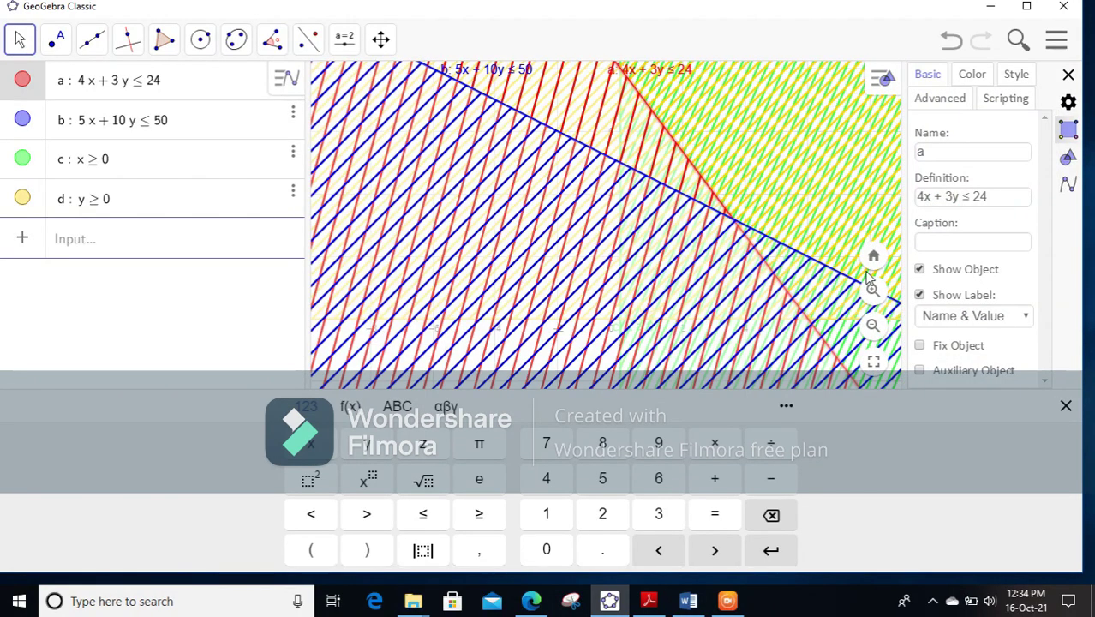
{"action": "left_click", "coordinate": [1017, 76]}
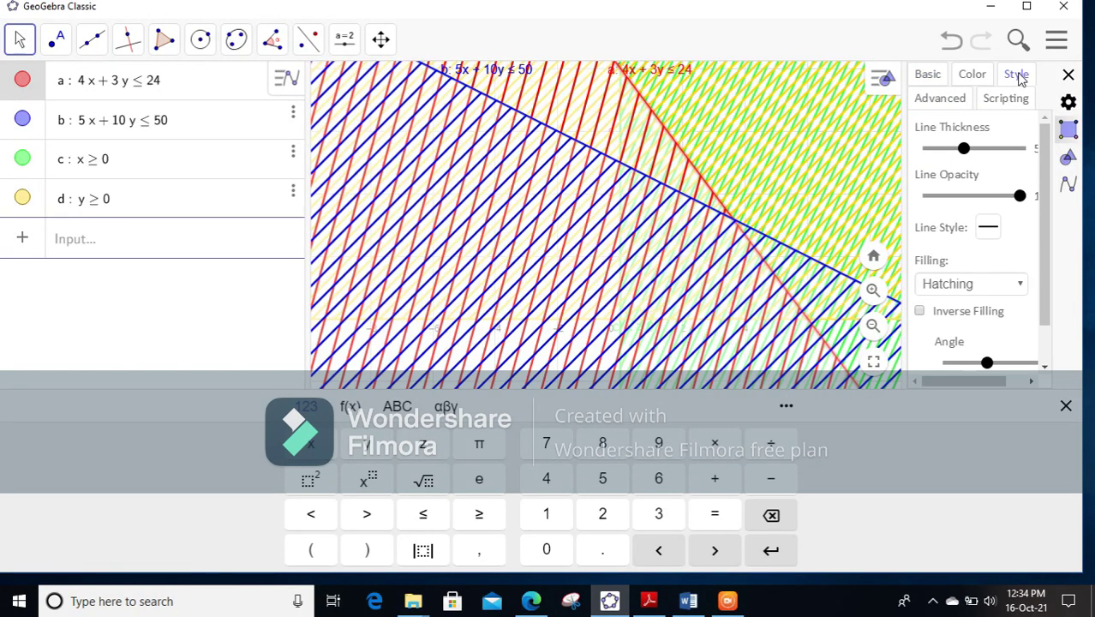
{"action": "left_click", "coordinate": [919, 312]}
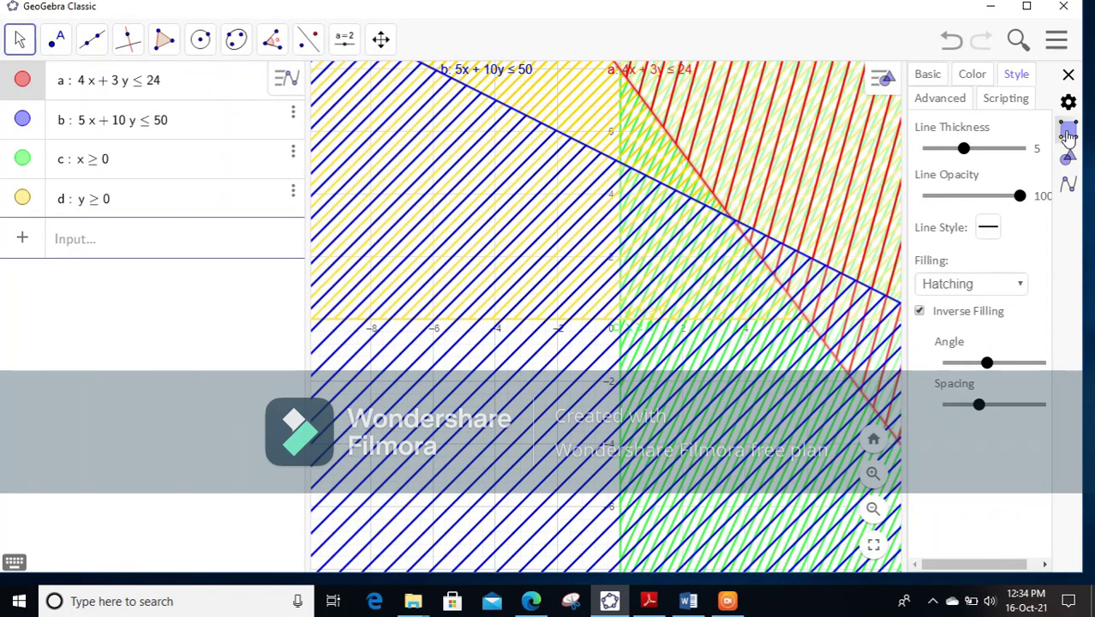
{"action": "left_click", "coordinate": [1068, 77]}
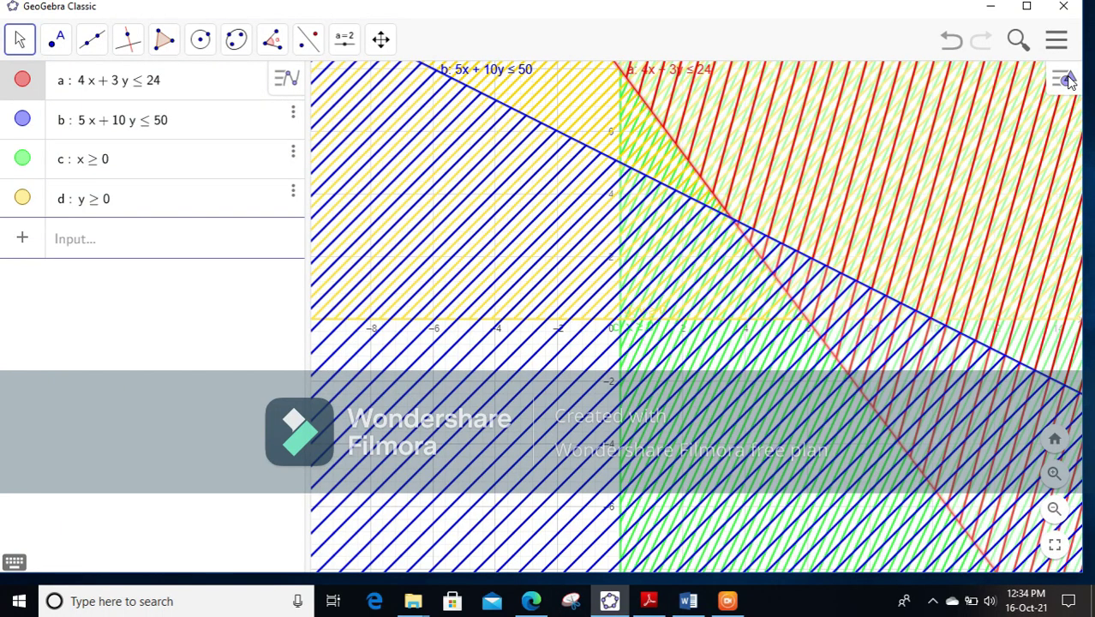
- Turn on Inverse Filling for the inequality 5x + 10y ≤ 50 and close its settings
{"action": "left_click", "coordinate": [121, 127]}
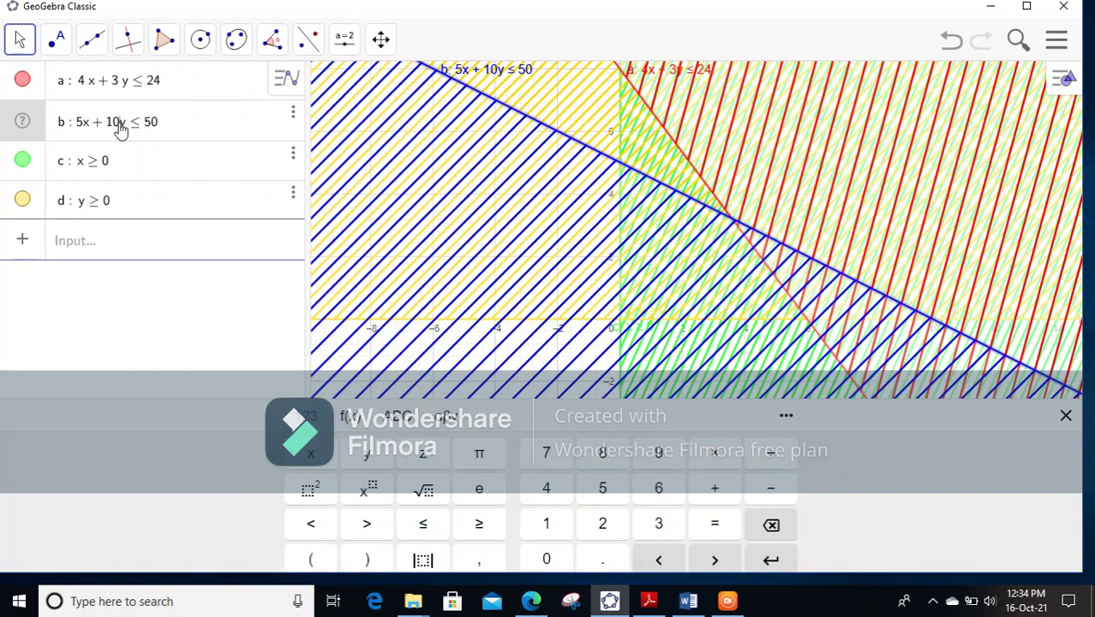
{"action": "left_click", "coordinate": [293, 120]}
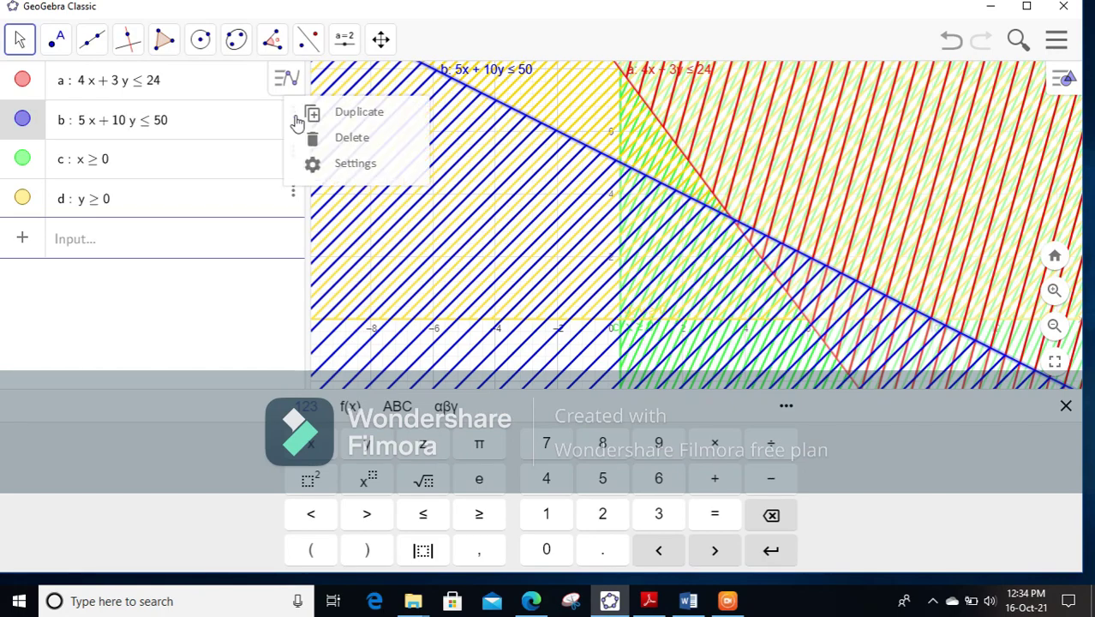
{"action": "left_click", "coordinate": [365, 172]}
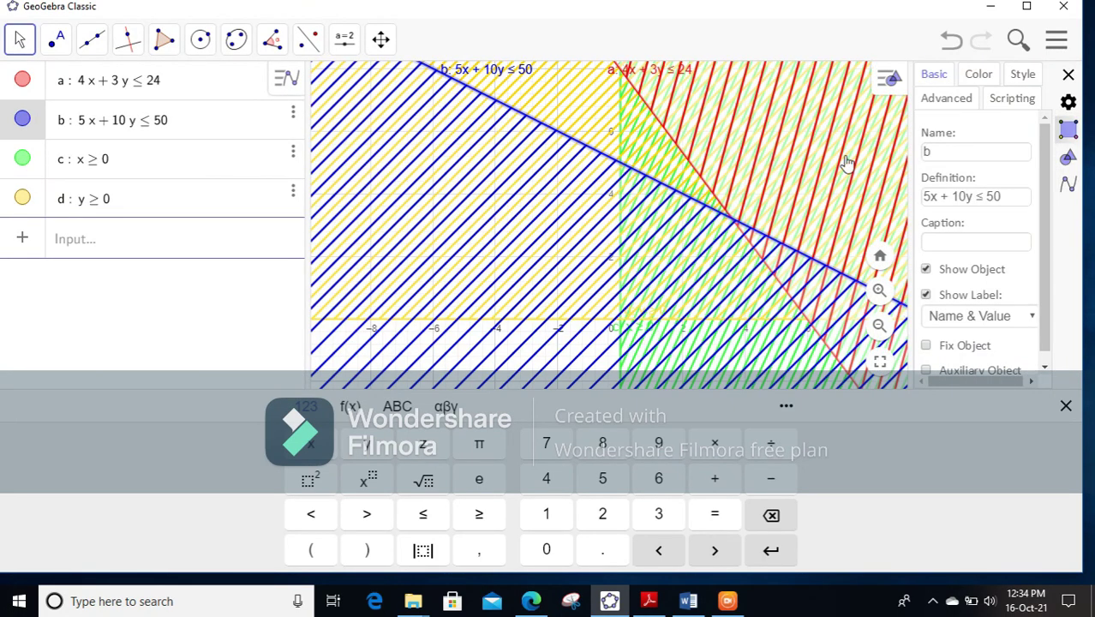
{"action": "left_click", "coordinate": [1020, 77]}
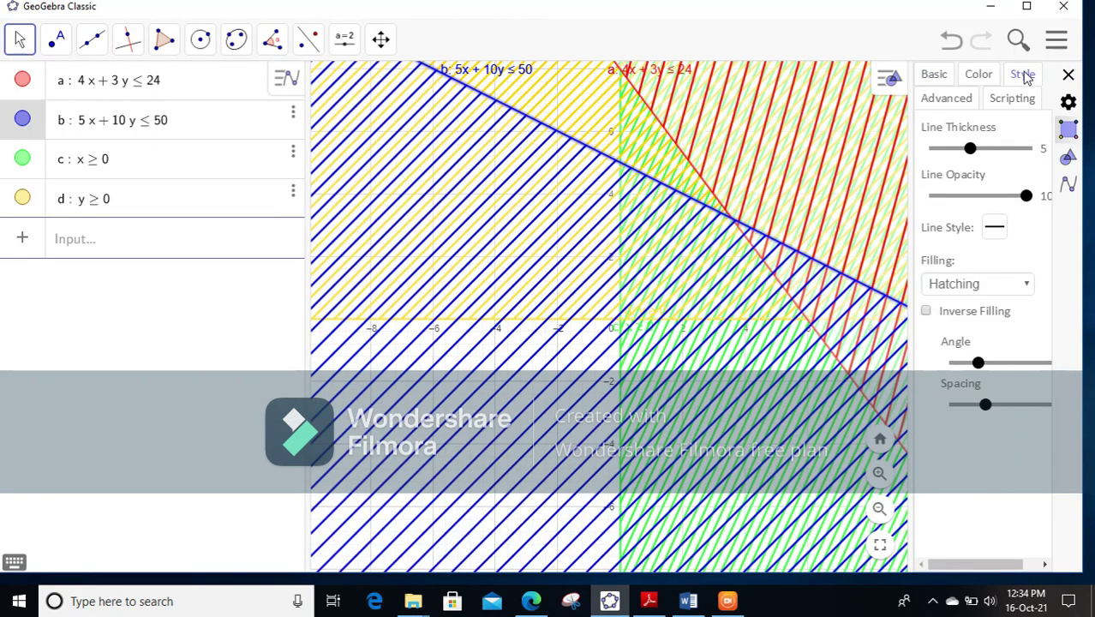
{"action": "left_click", "coordinate": [926, 312]}
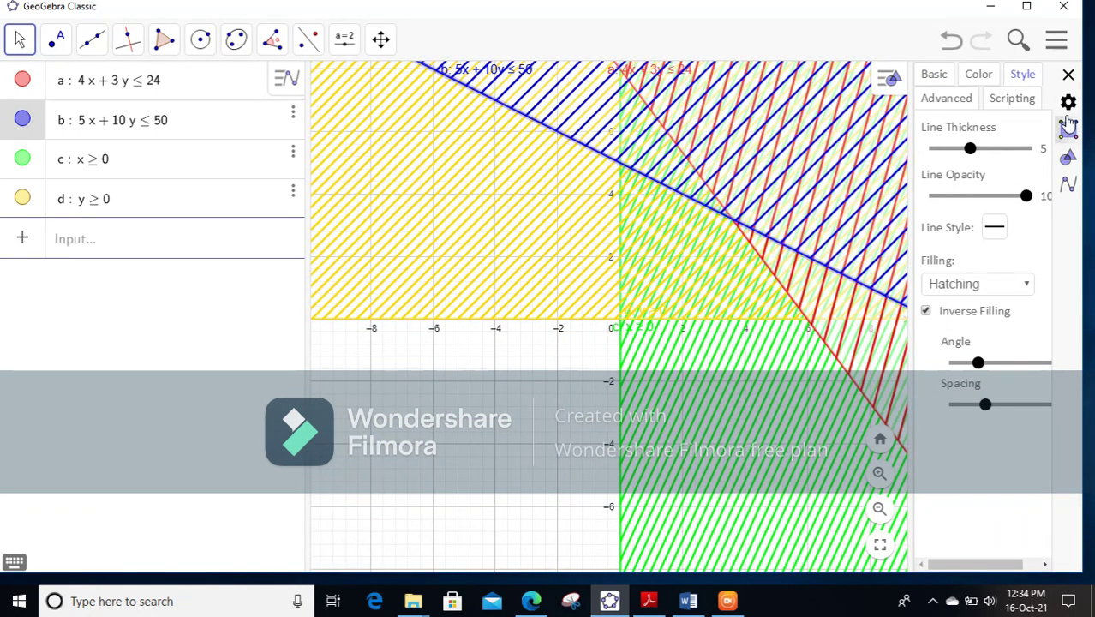
{"action": "left_click", "coordinate": [1069, 77]}
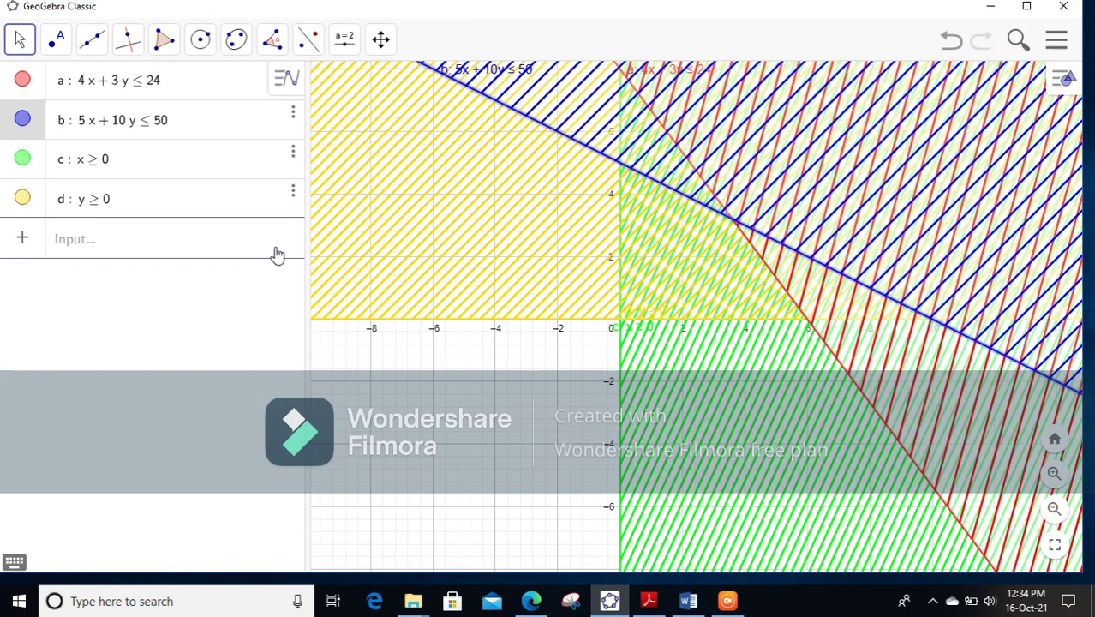
- Turn on Inverse Filling for the inequality x ≥ 0 and close its settings
{"action": "left_click", "coordinate": [79, 167]}
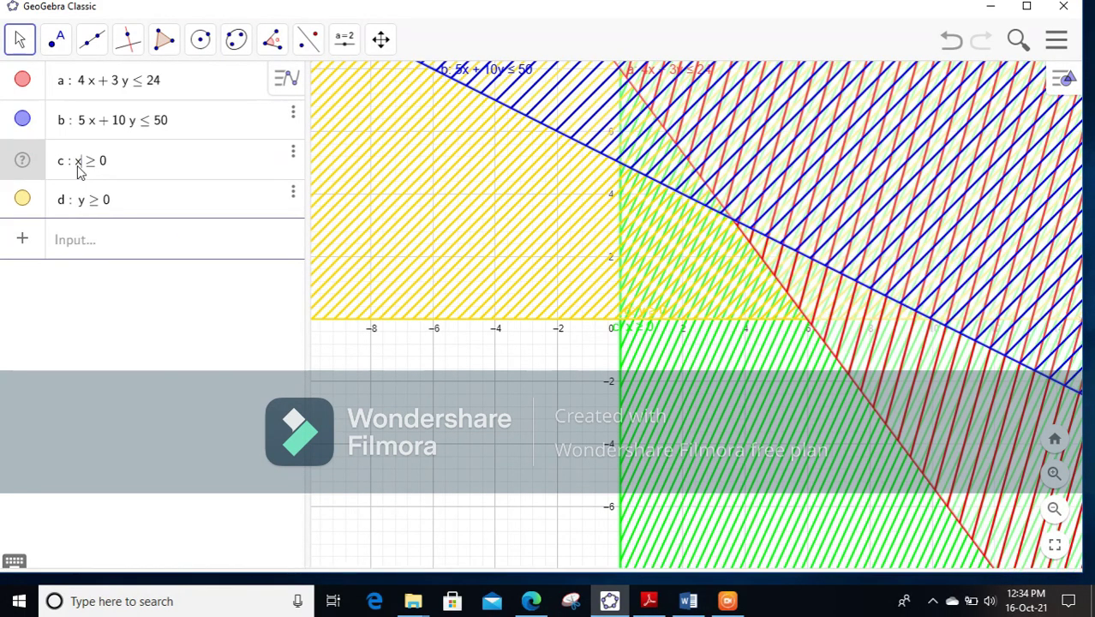
{"action": "left_click", "coordinate": [293, 153]}
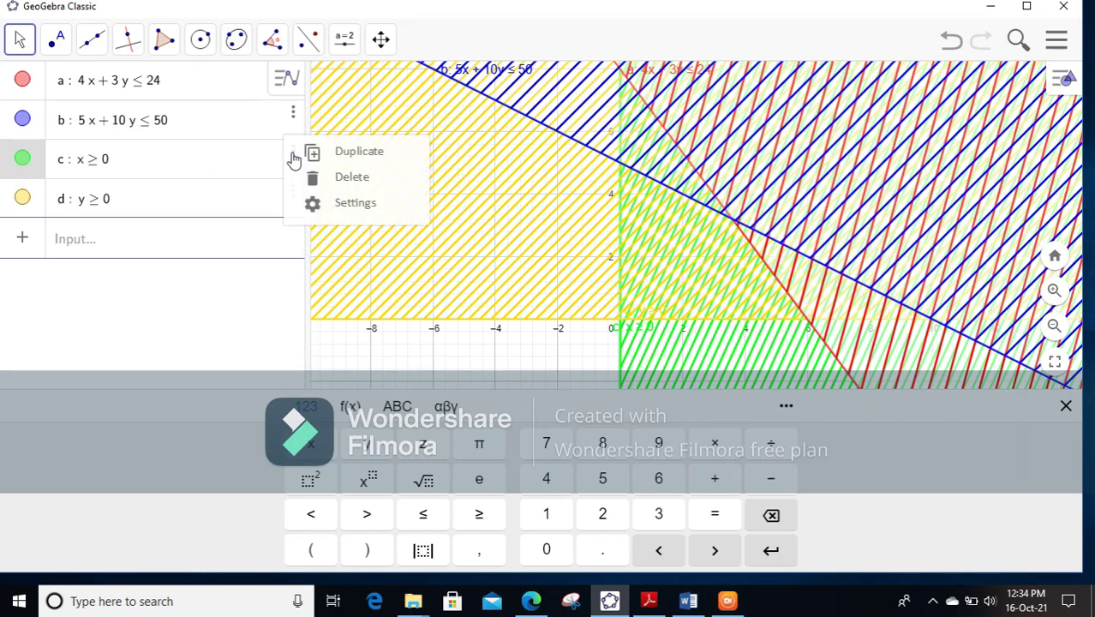
{"action": "left_click", "coordinate": [351, 210]}
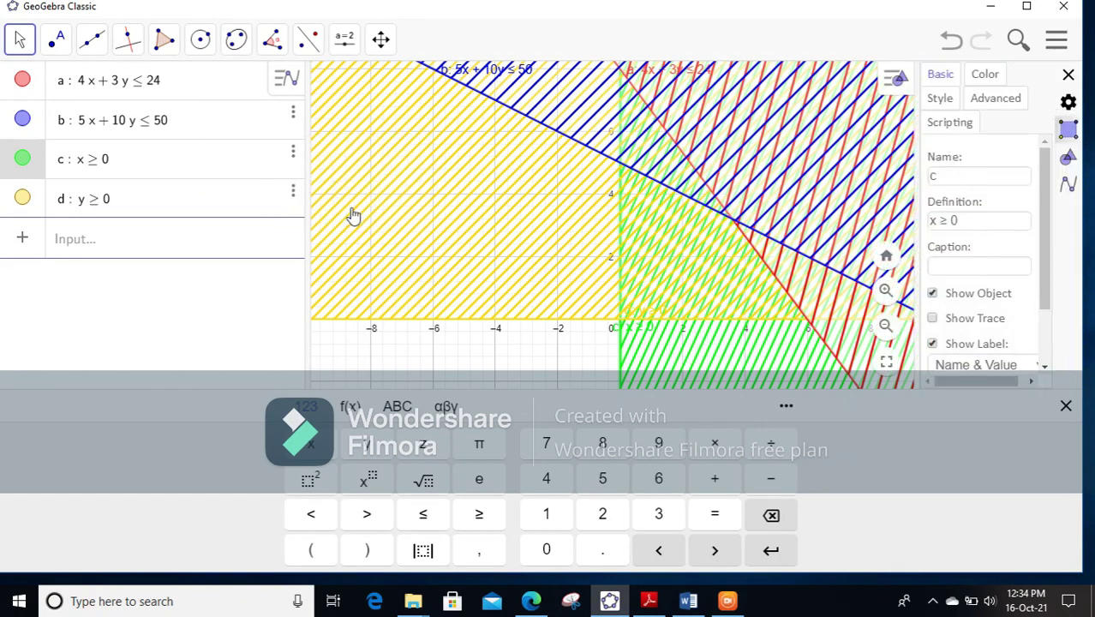
{"action": "left_click", "coordinate": [940, 98]}
{"action": "left_click", "coordinate": [932, 360]}
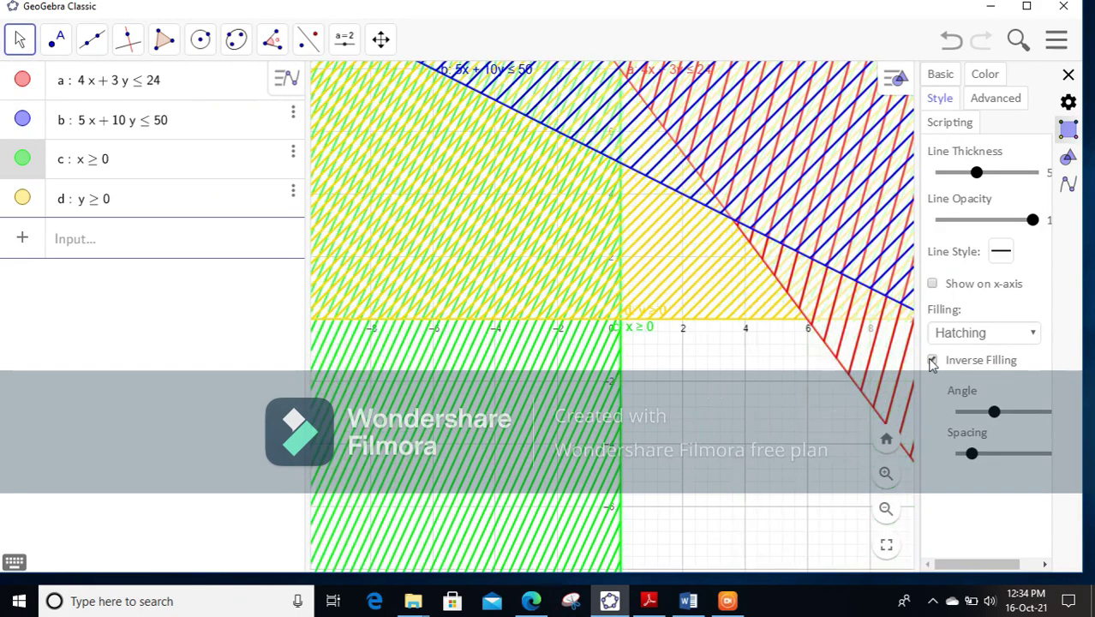
{"action": "left_click", "coordinate": [1069, 77]}
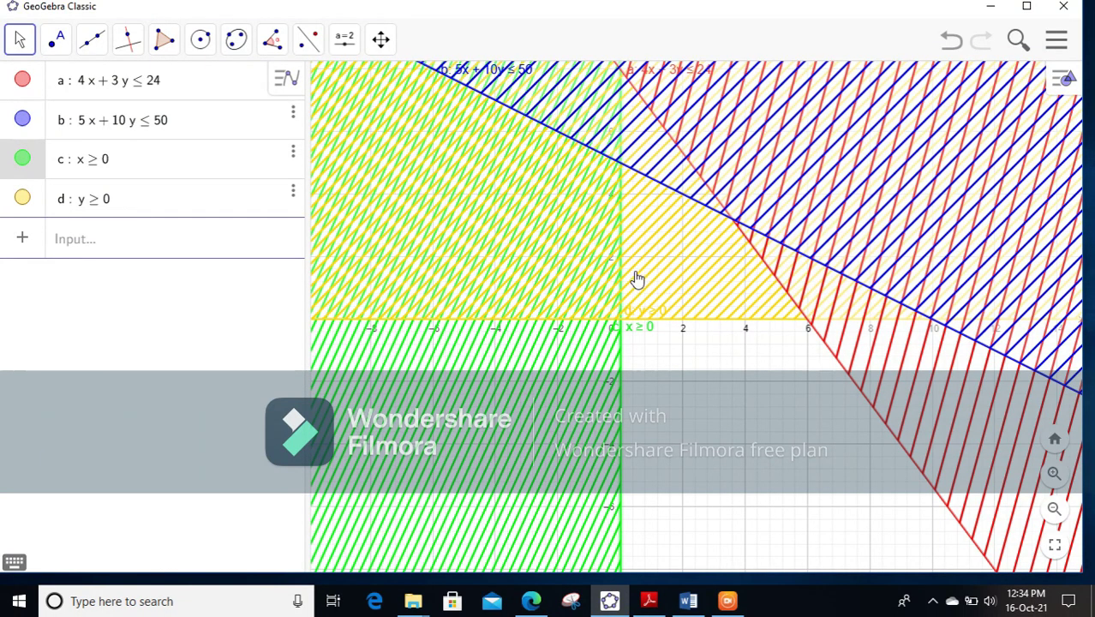
- Turn on Inverse Filling for the inequality y ≥ 0 and close its settings
{"action": "left_click", "coordinate": [103, 201]}
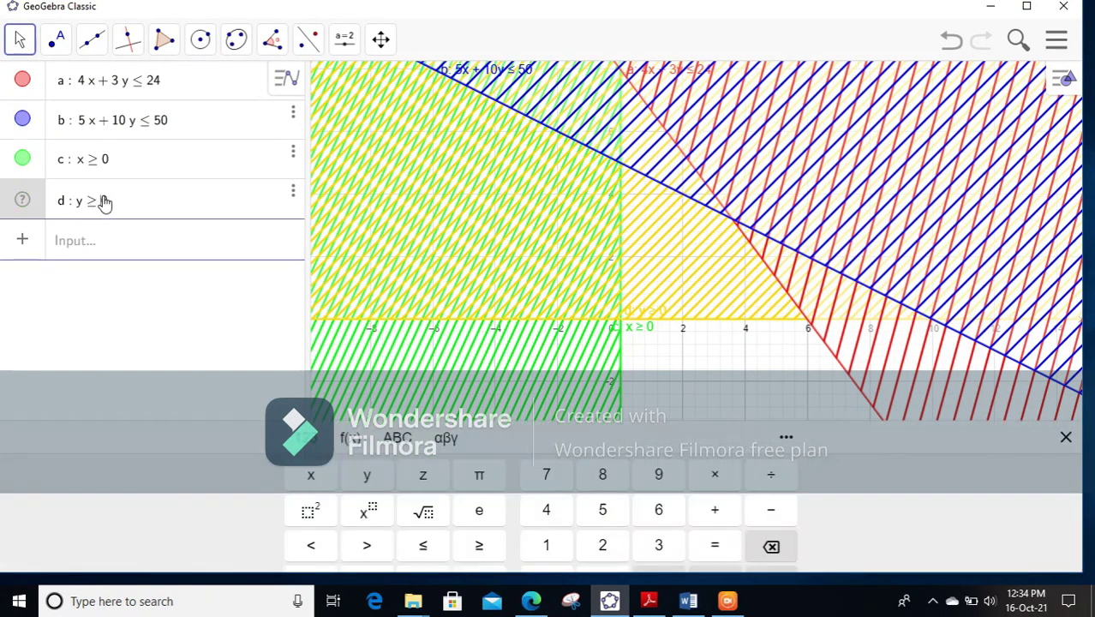
{"action": "left_click", "coordinate": [294, 193]}
{"action": "left_click", "coordinate": [372, 248]}
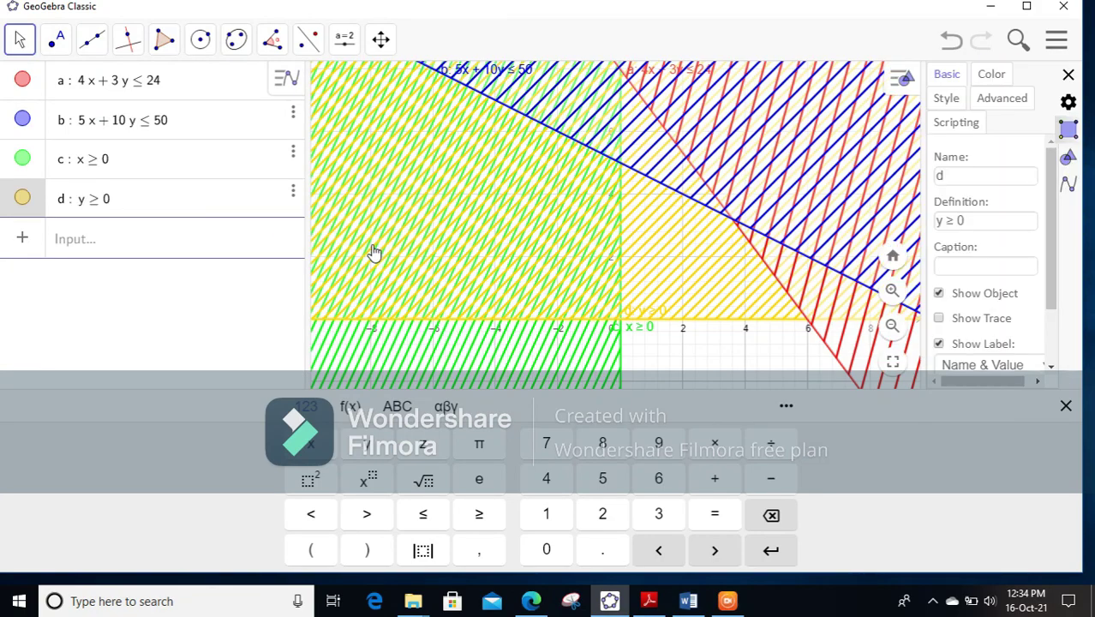
{"action": "left_click", "coordinate": [946, 100]}
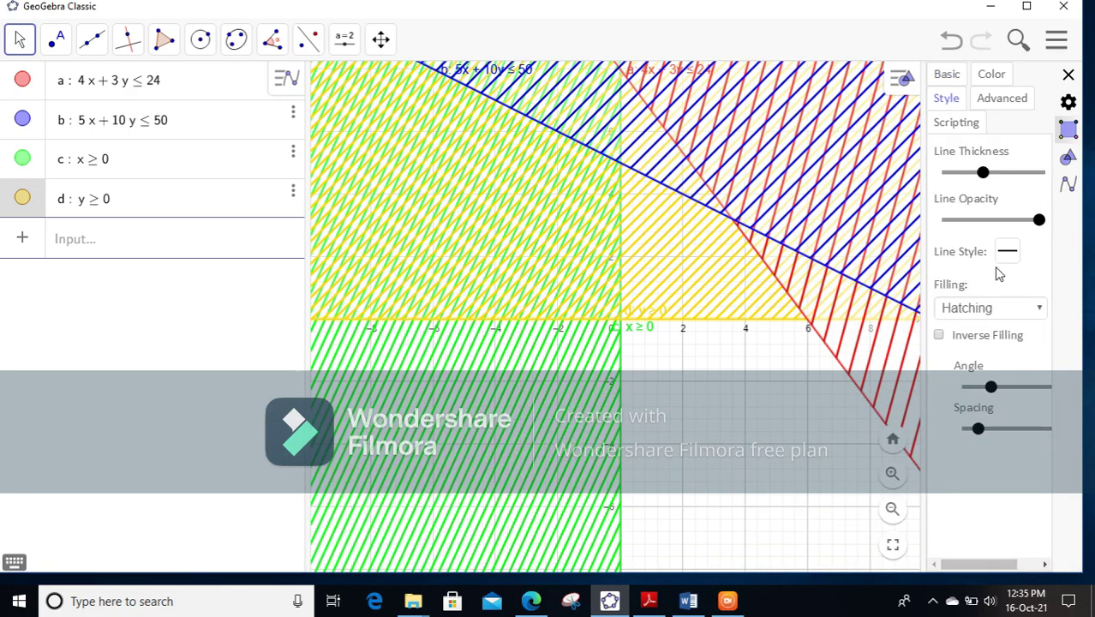
{"action": "left_click", "coordinate": [939, 336]}
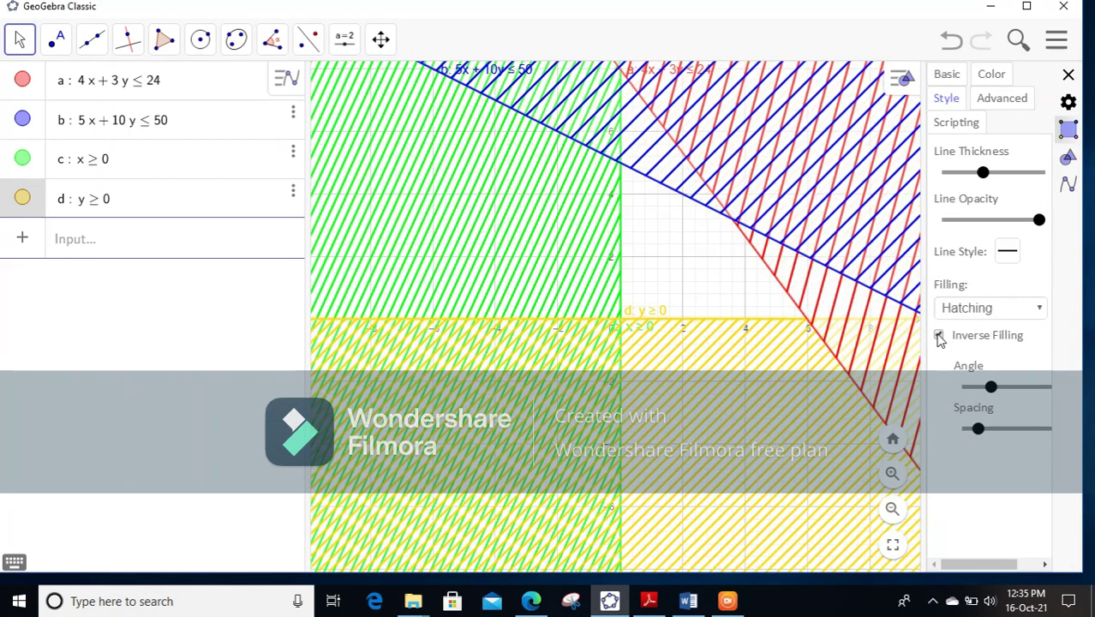
{"action": "left_click", "coordinate": [1069, 75]}
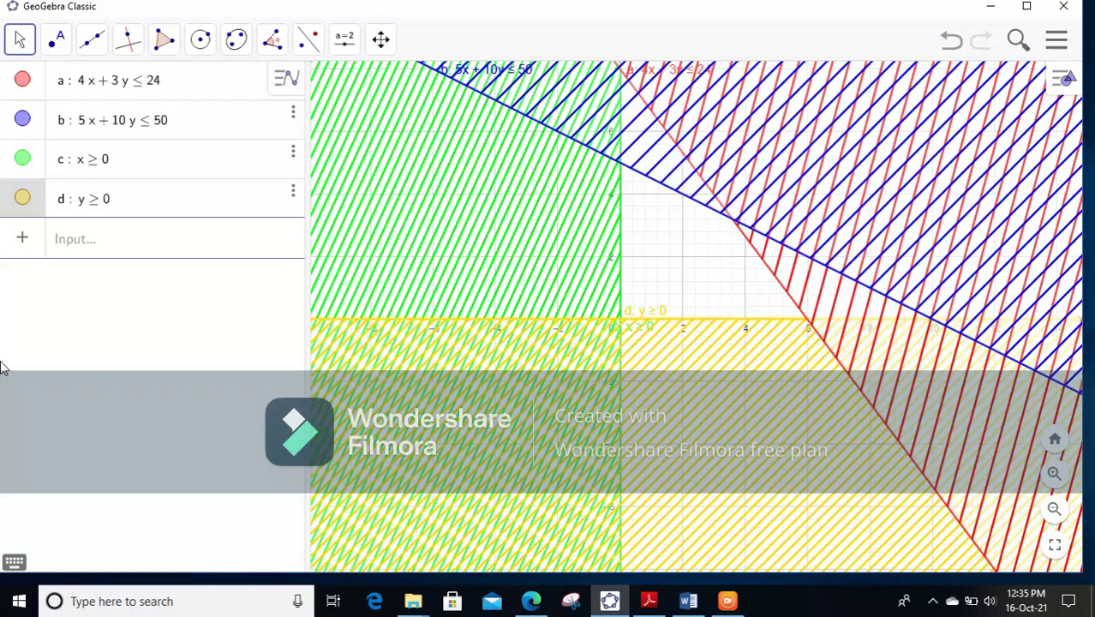
{"action": "left_click", "coordinate": [58, 47]}
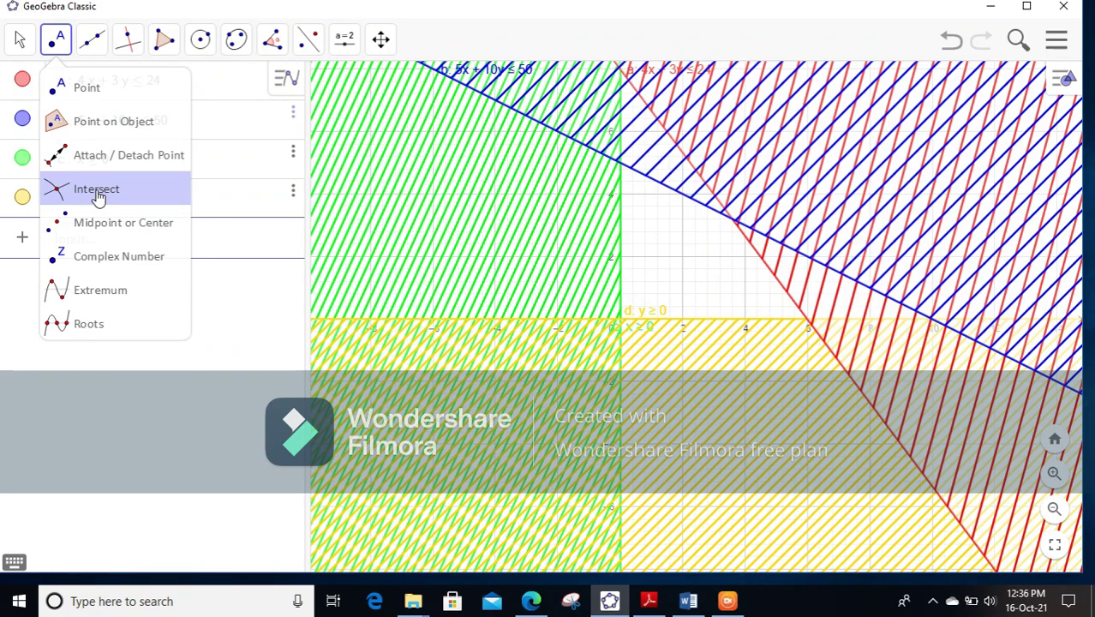
{"action": "left_click", "coordinate": [132, 302]}
{"action": "key", "text": "Escape"}
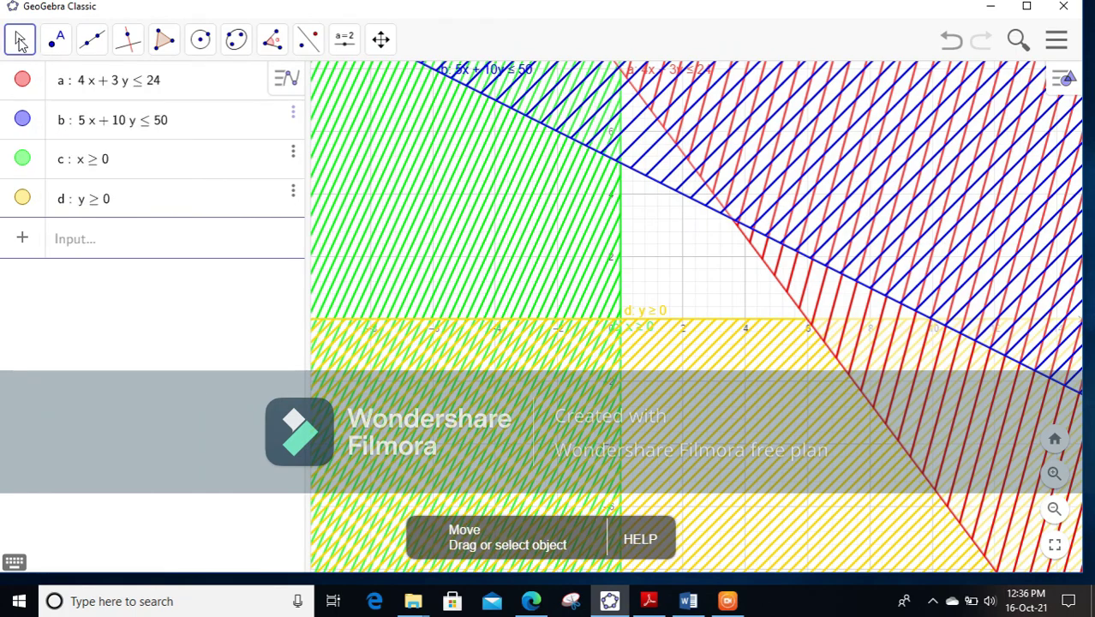
- Add the boundary line 4x + 3y = 24 as a new equation below the four inequalities
{"action": "left_click", "coordinate": [82, 248]}
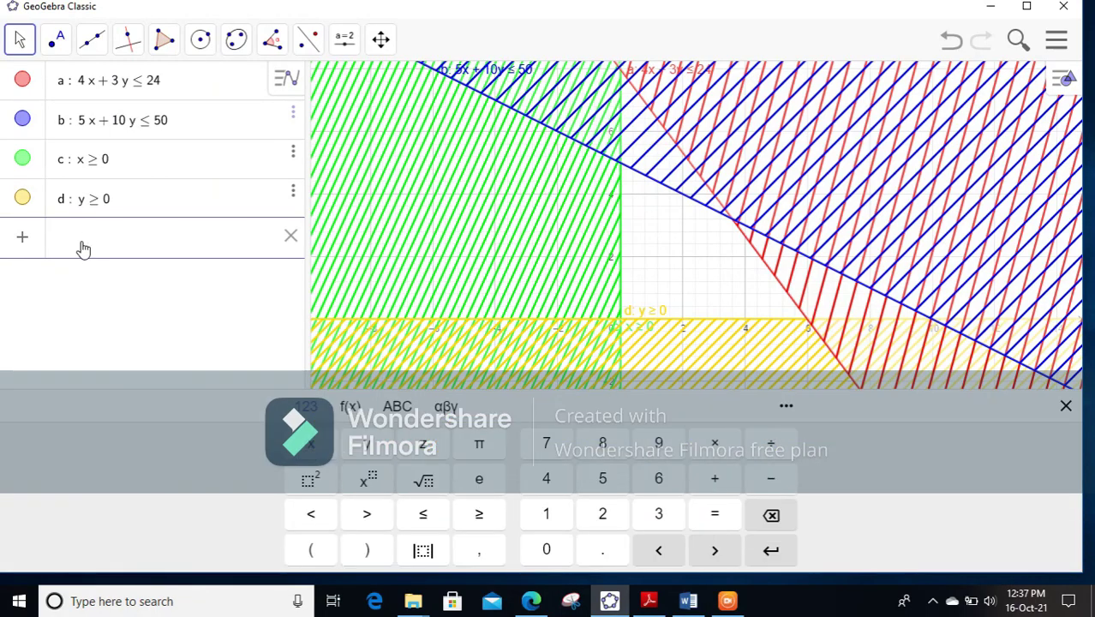
{"action": "type", "text": "4x "}
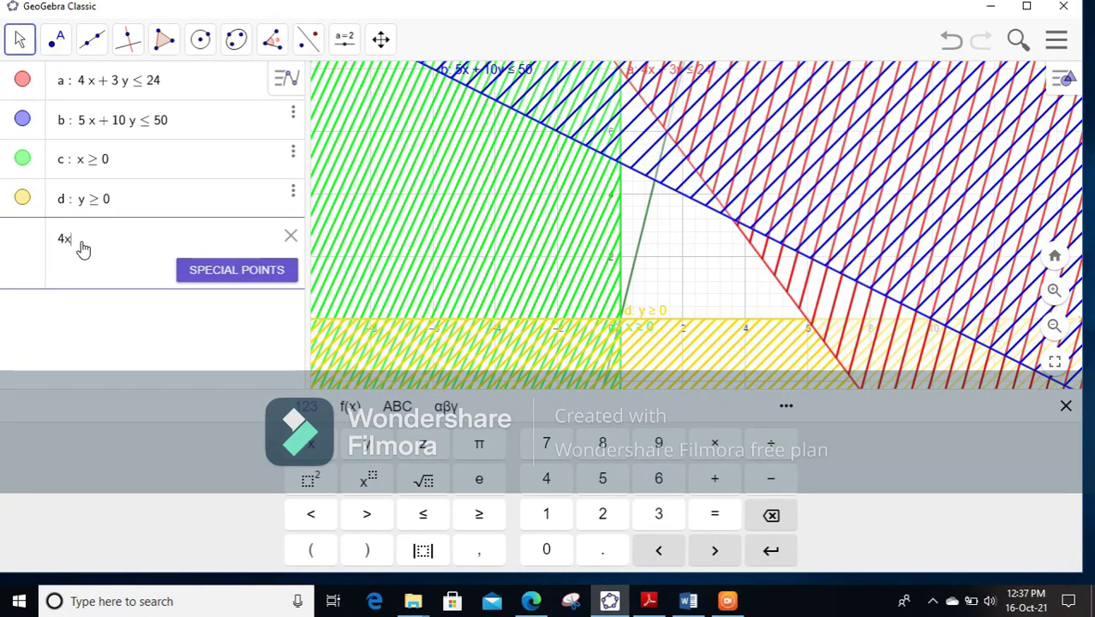
{"action": "type", "text": "+ 3y "}
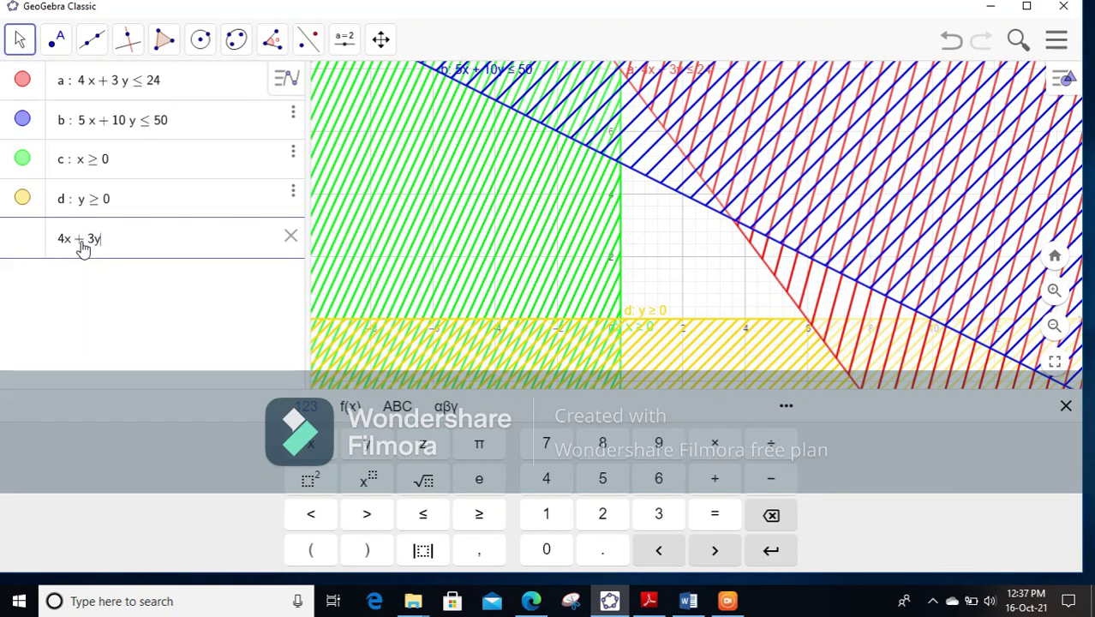
{"action": "type", "text": "= 24"}
{"action": "key", "text": "Return"}
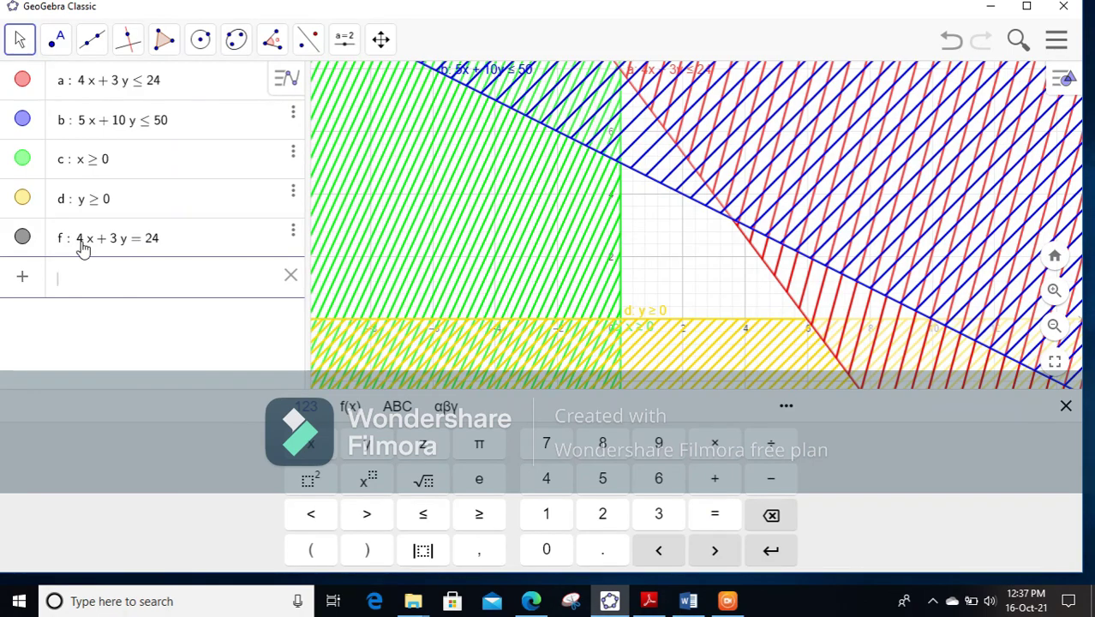
- Add the second boundary line with the equation 5x + 10y = 50
{"action": "type", "text": "5 x "}
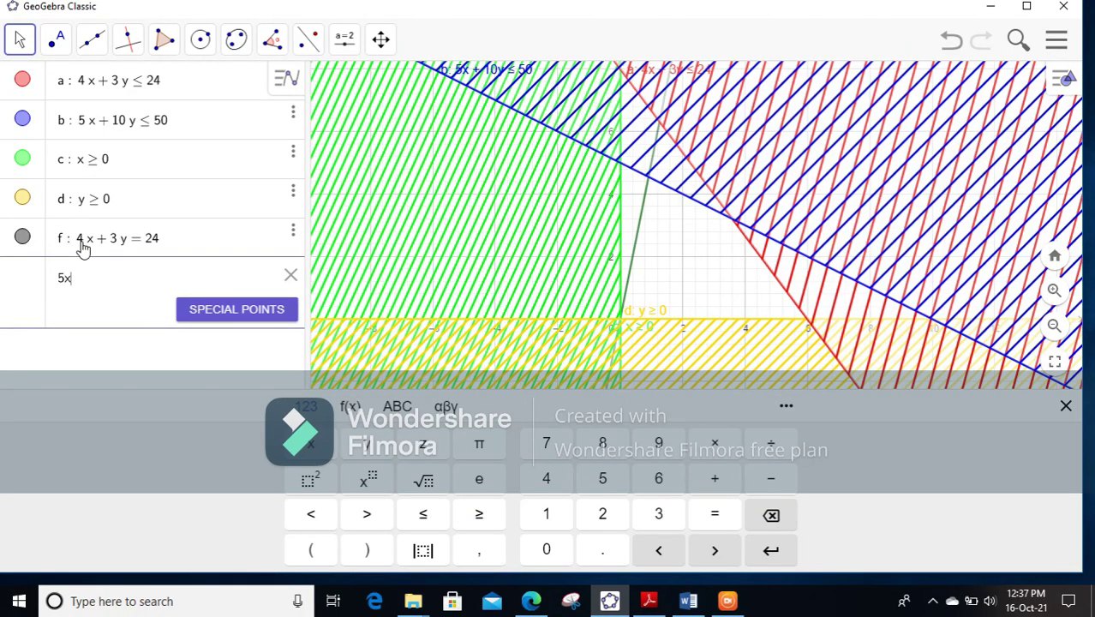
{"action": "type", "text": "+ 10 y "}
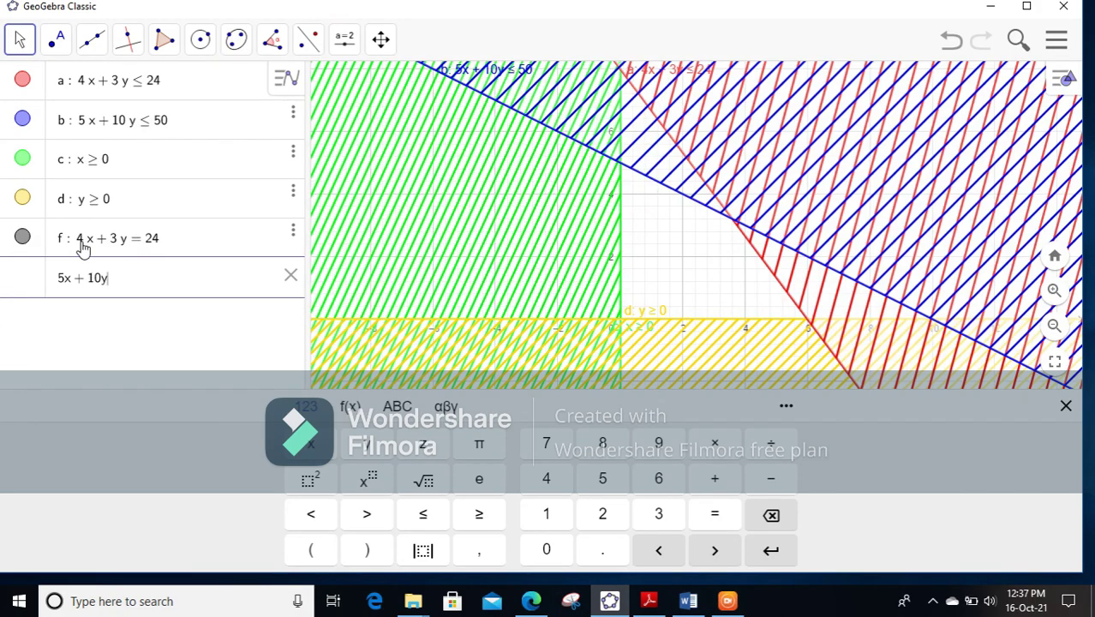
{"action": "type", "text": "= 50"}
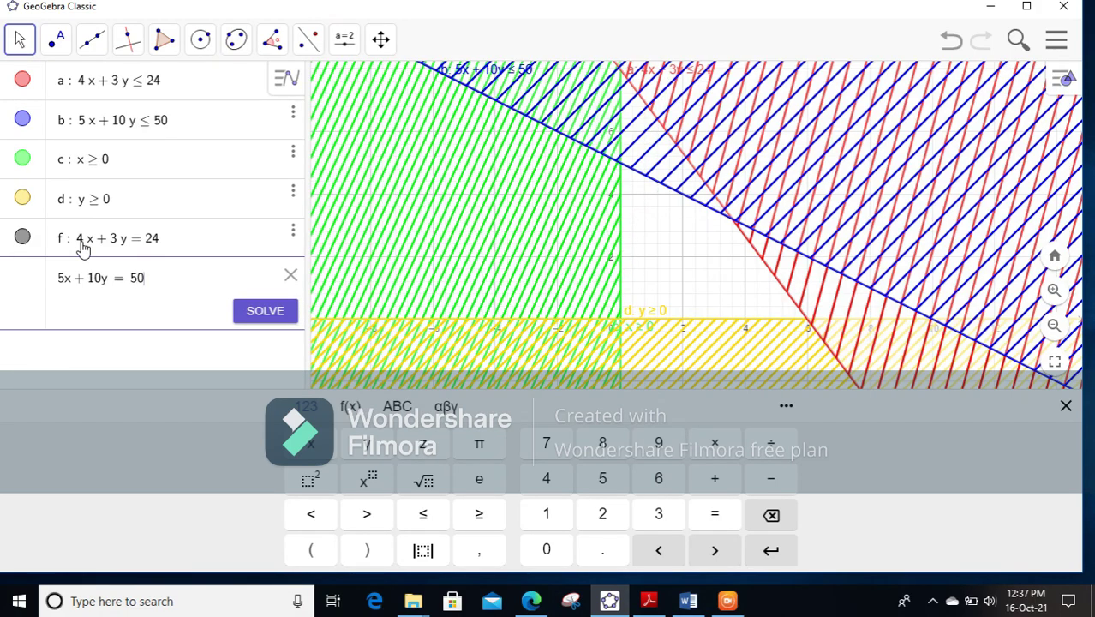
{"action": "key", "text": "Return"}
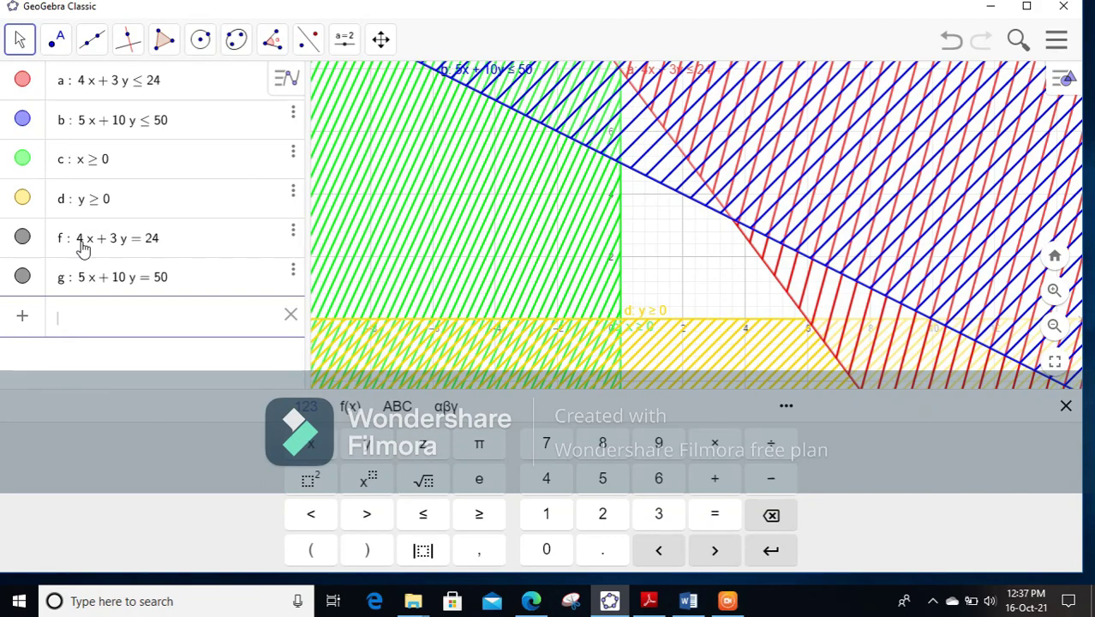
- Add the axis boundary lines x = 0 and y = 0 as two separate equations
{"action": "type", "text": "x = "}
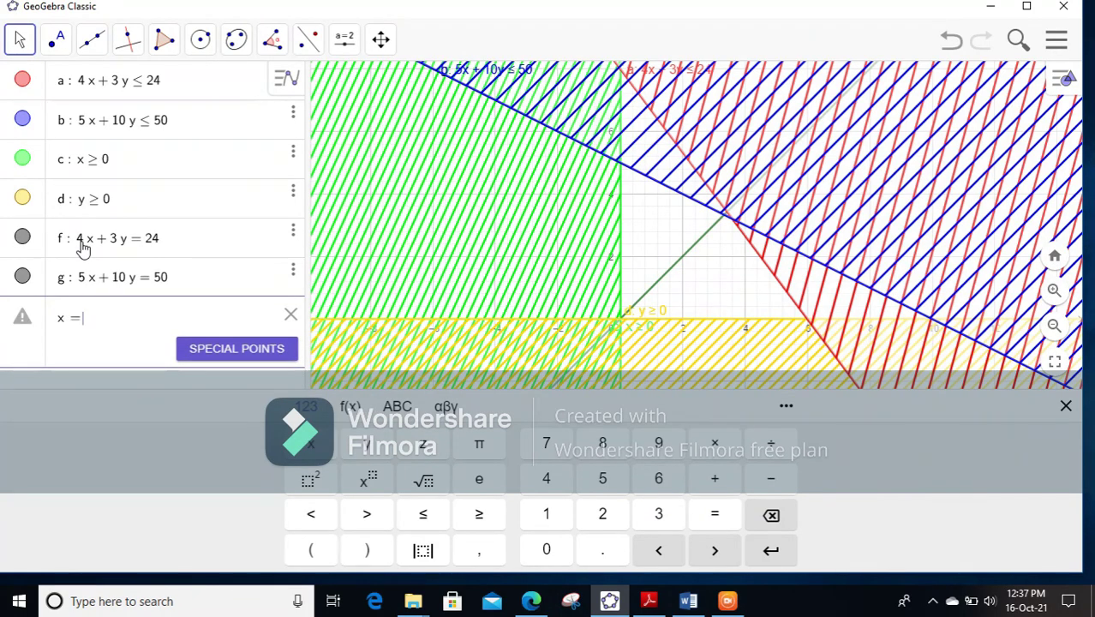
{"action": "type", "text": "0"}
{"action": "key", "text": "Return"}
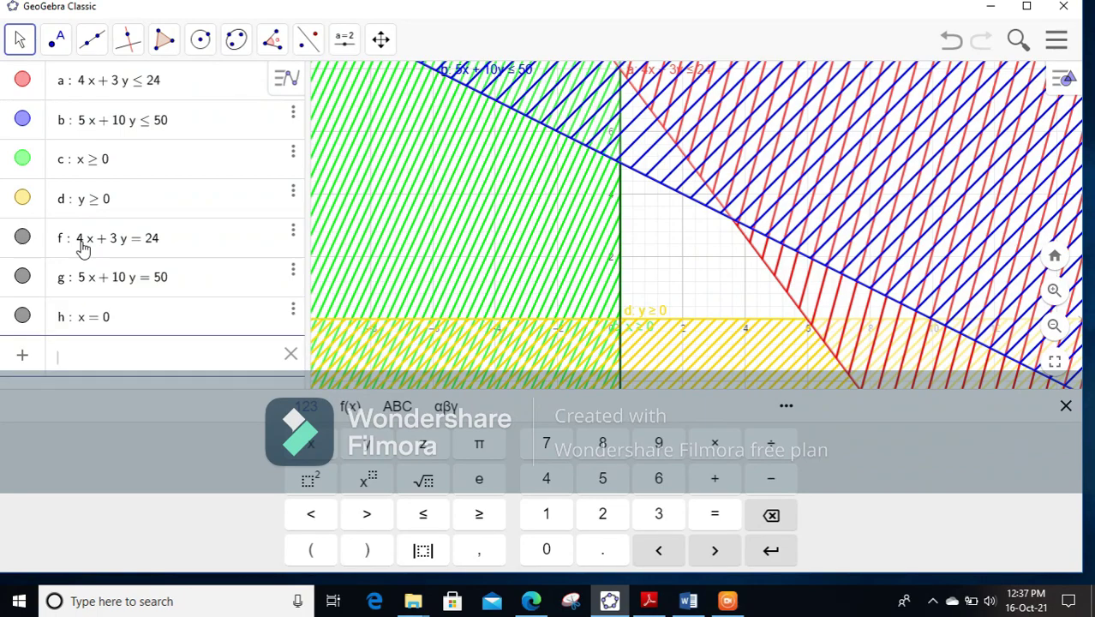
{"action": "type", "text": "y = o"}
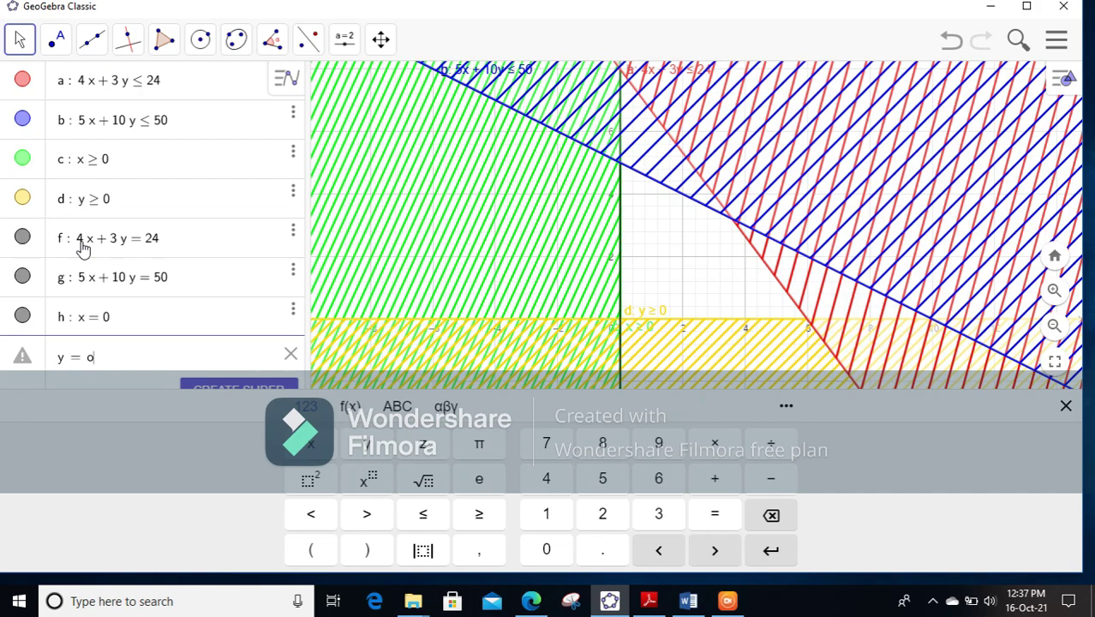
{"action": "key", "text": "BackSpace"}
{"action": "type", "text": "0"}
{"action": "key", "text": "Return"}
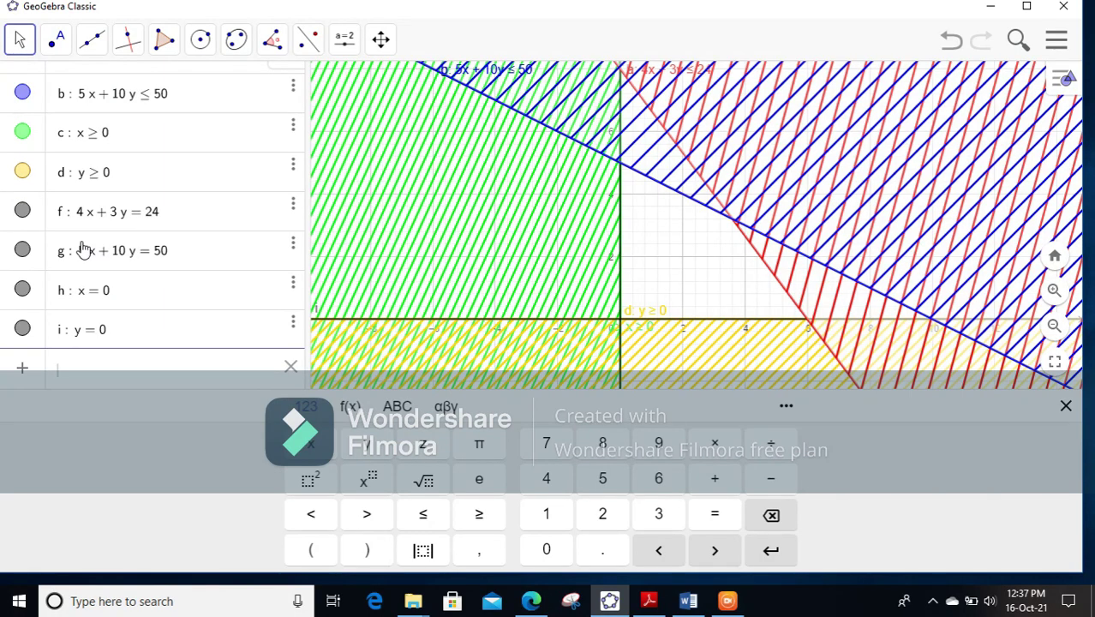
- Use the Intersect tool to mark the corner point where the lines x = 0 and y = 0 meet
{"action": "left_click", "coordinate": [57, 48]}
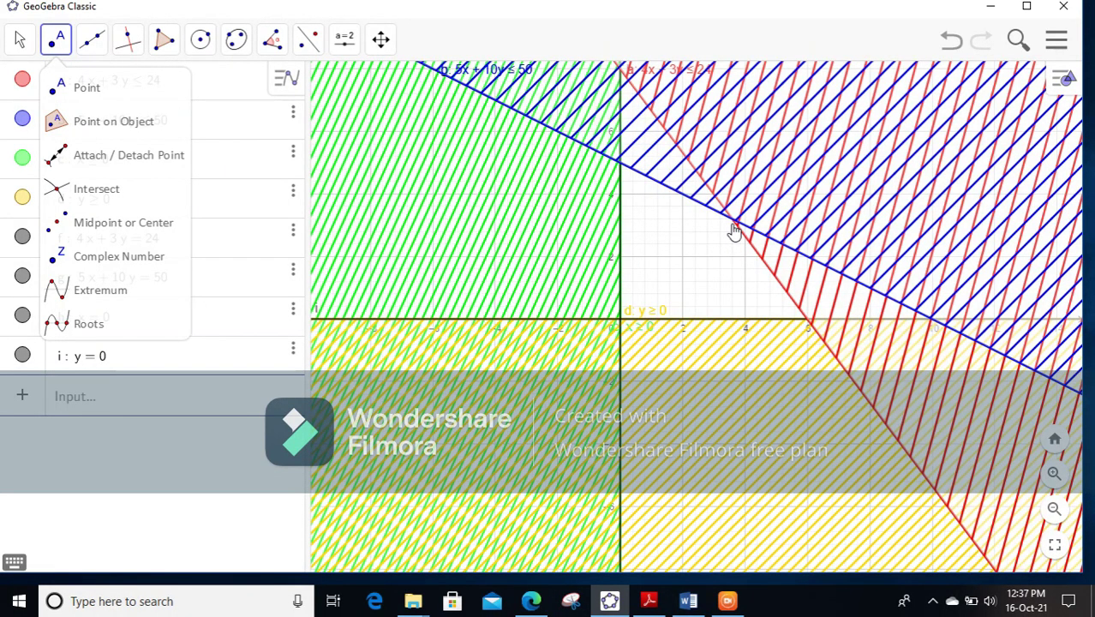
{"action": "left_click", "coordinate": [83, 190]}
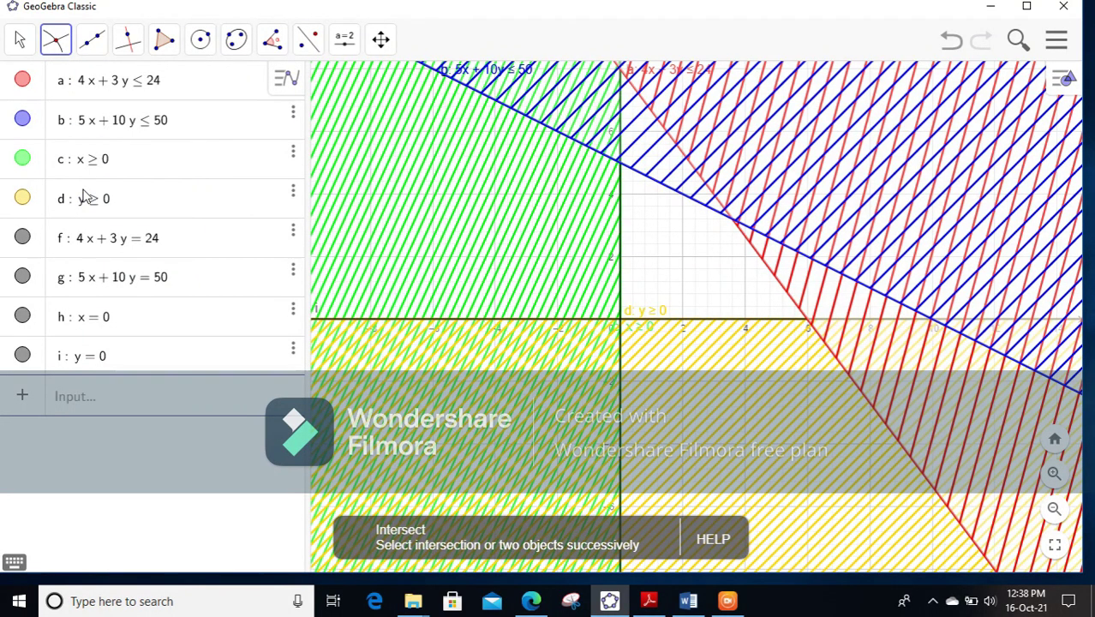
{"action": "left_click", "coordinate": [621, 322]}
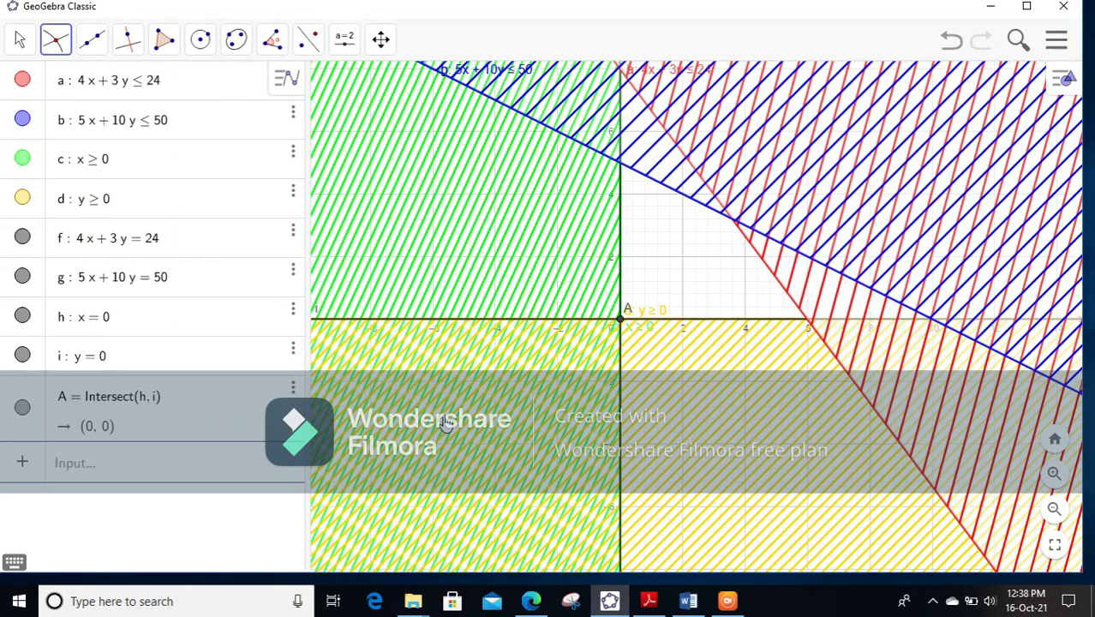
- Set the label of the corner point at the origin to Name & Value and close its settings
{"action": "left_click", "coordinate": [293, 391]}
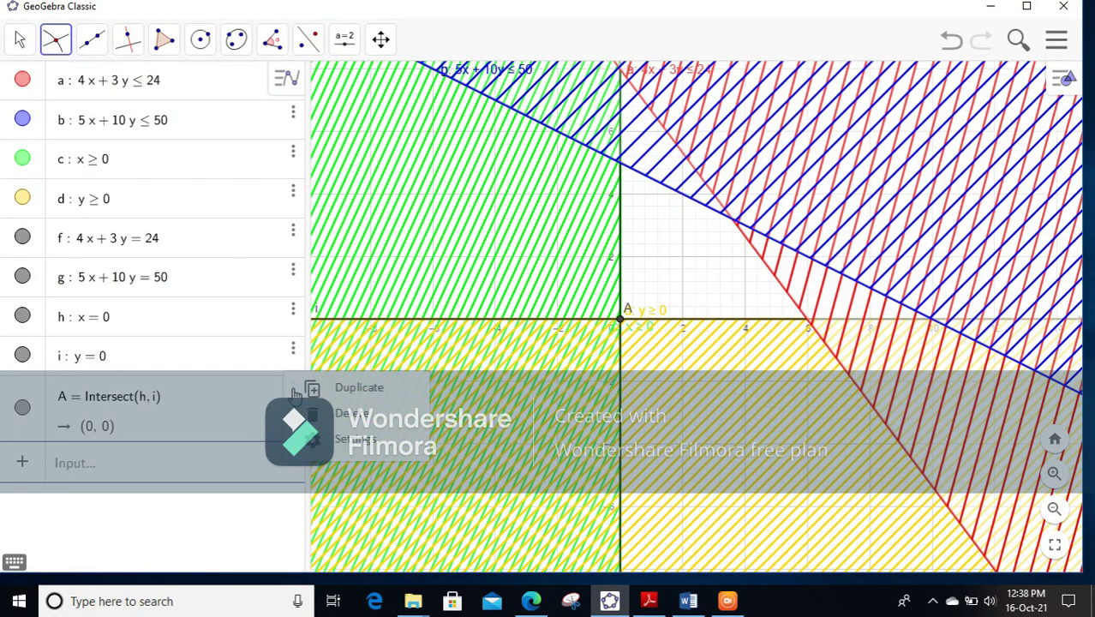
{"action": "left_click", "coordinate": [353, 441]}
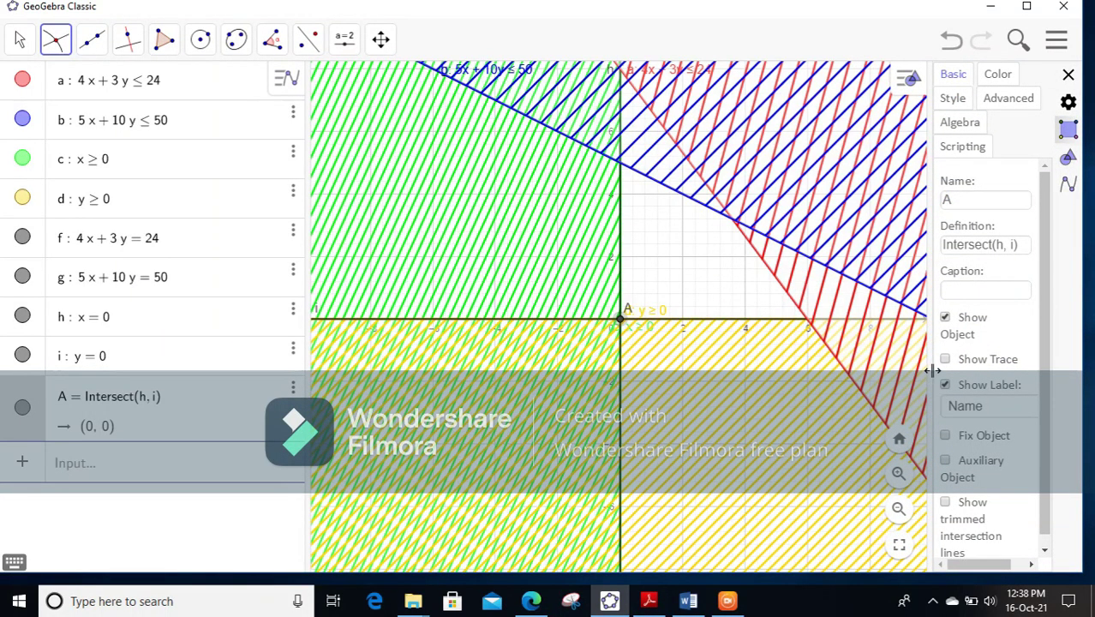
{"action": "left_click_drag", "start_coordinate": [929, 368], "coordinate": [874, 374]}
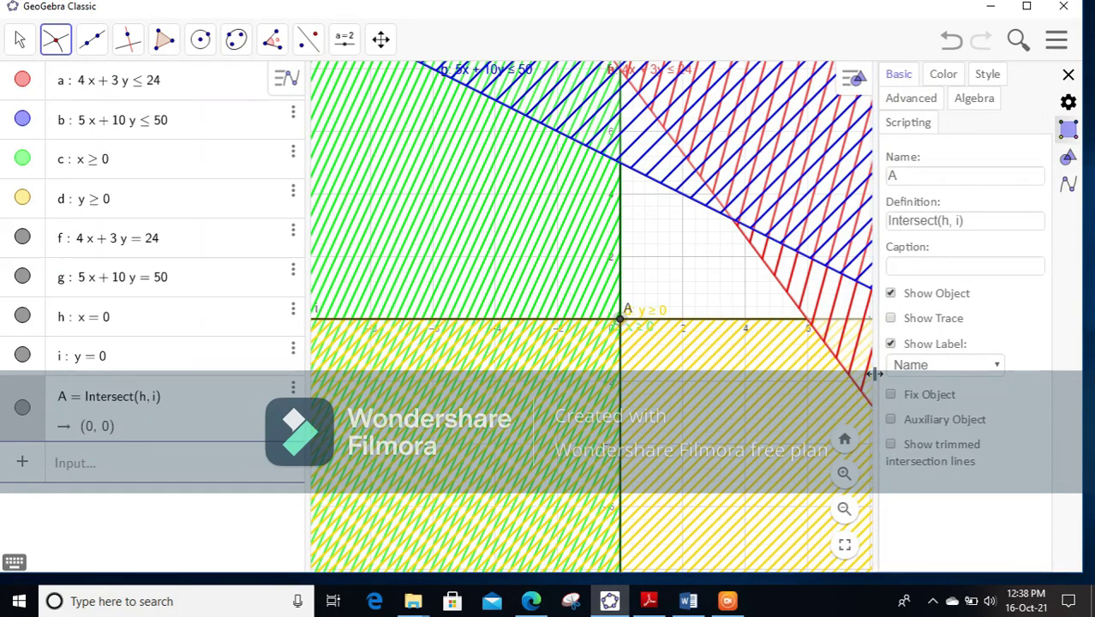
{"action": "left_click", "coordinate": [998, 368]}
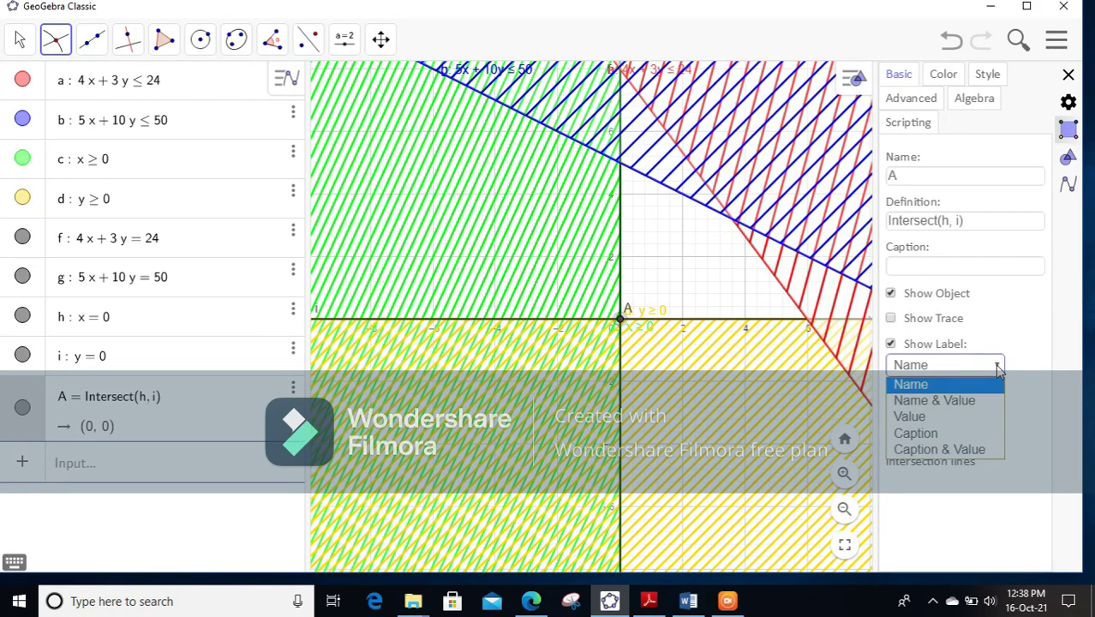
{"action": "left_click", "coordinate": [951, 402]}
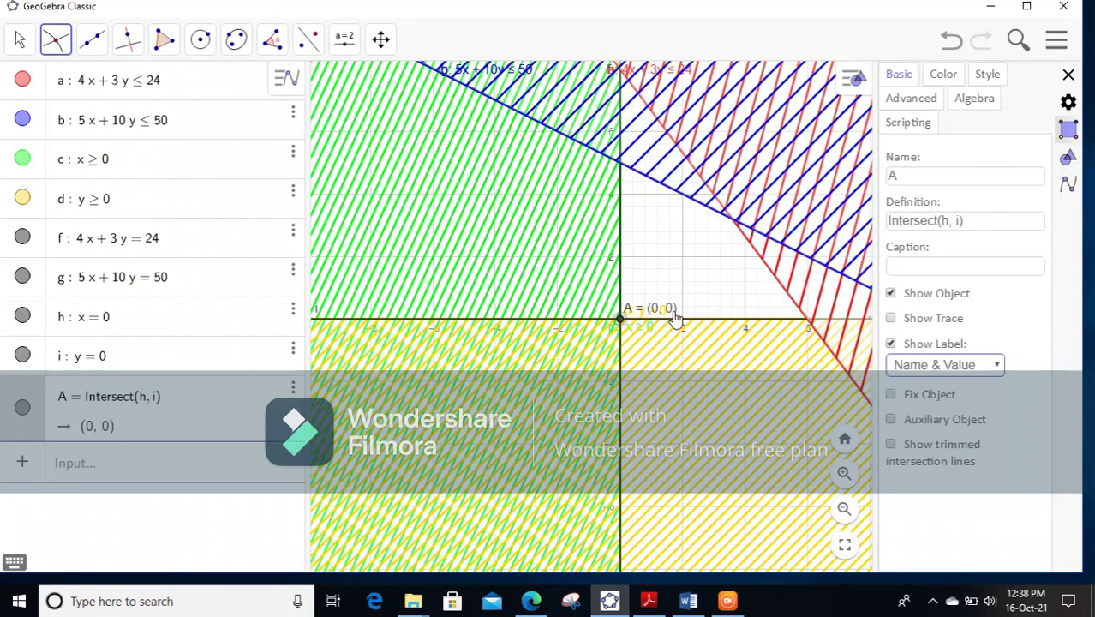
{"action": "left_click", "coordinate": [1069, 78]}
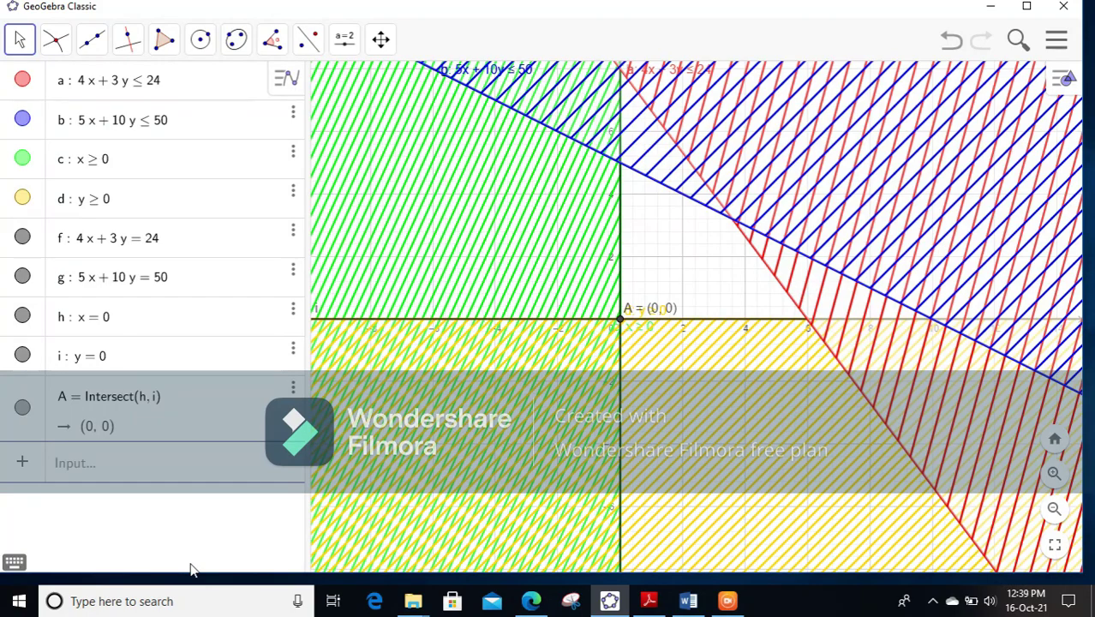
- Mark the feasible region's other three corners with Intersect: 5x + 10y = 50 with x = 0, both slanted lines, and 4x + 3y = 24 with y = 0
{"action": "left_click", "coordinate": [55, 47]}
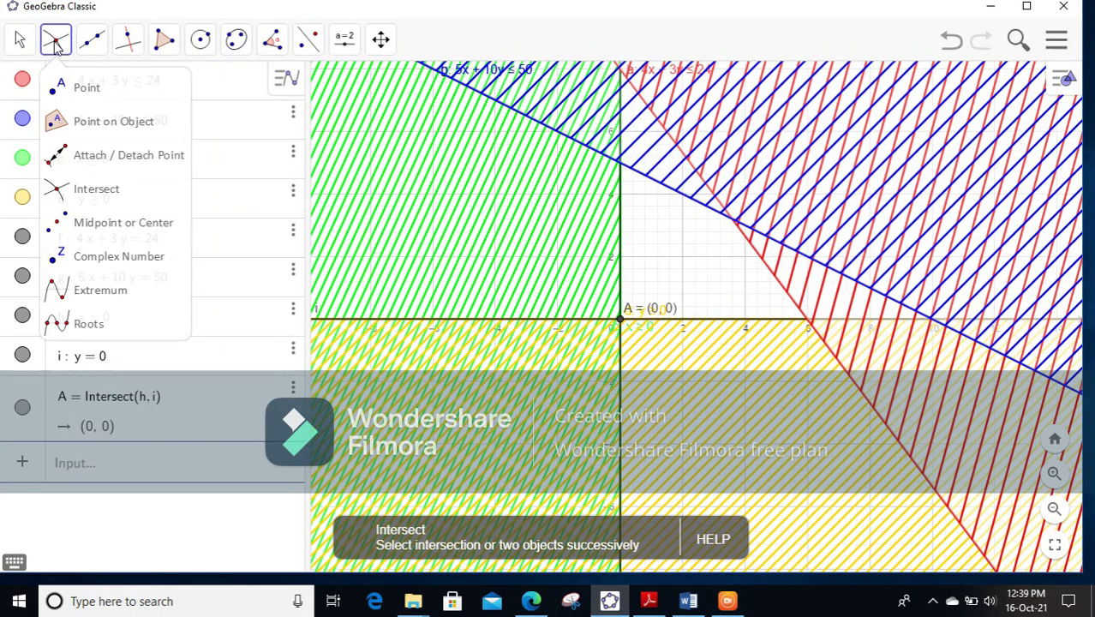
{"action": "left_click", "coordinate": [98, 193]}
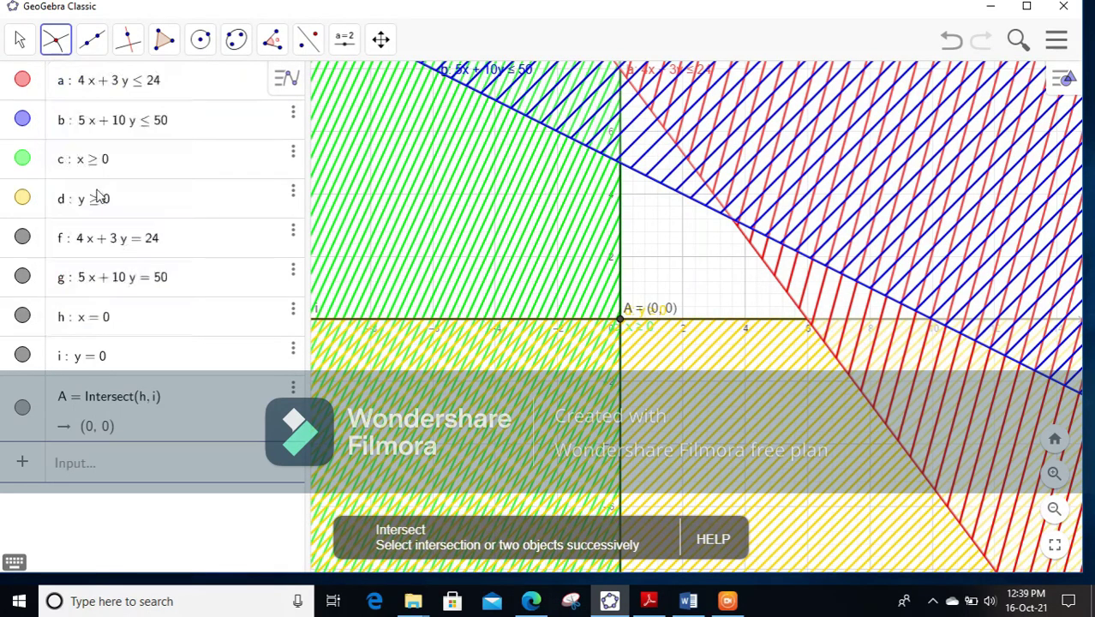
{"action": "left_click", "coordinate": [622, 170]}
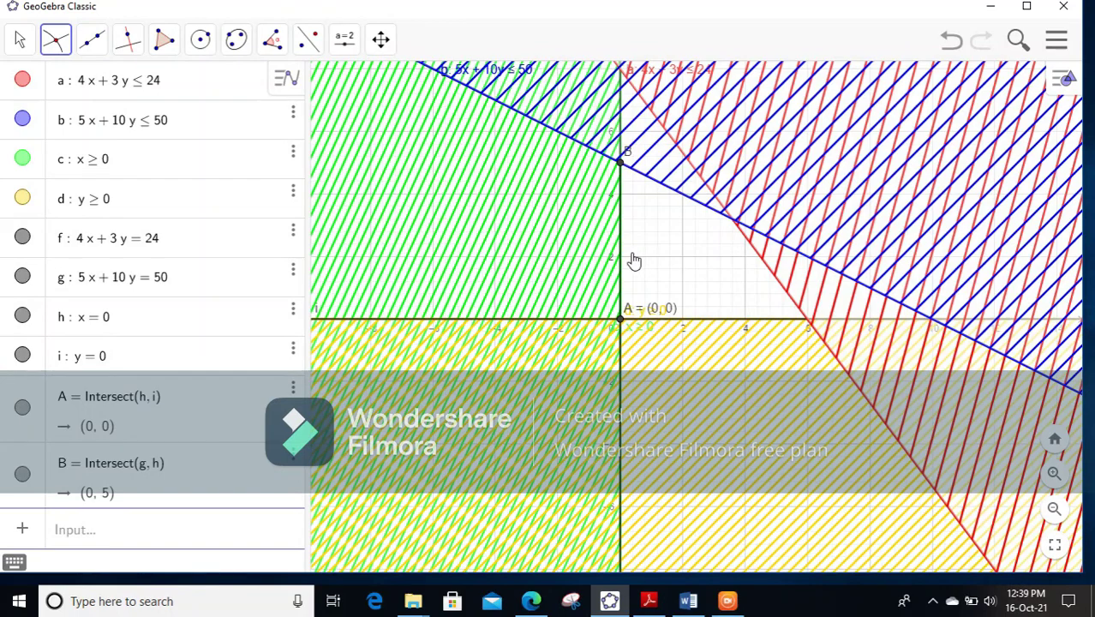
{"action": "left_click", "coordinate": [734, 227]}
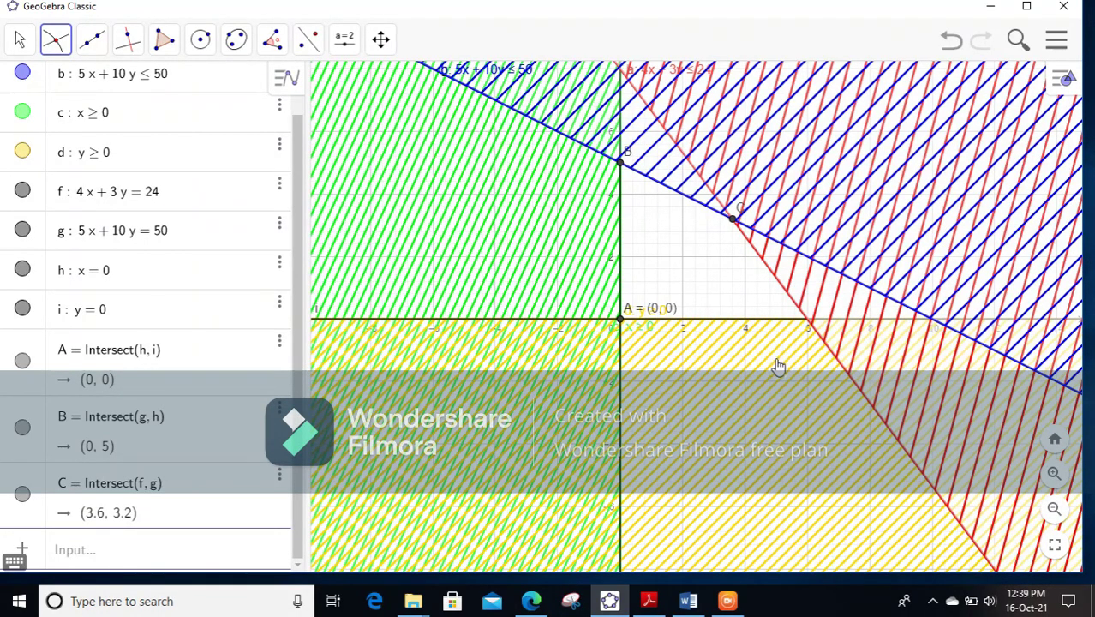
{"action": "left_click", "coordinate": [808, 324]}
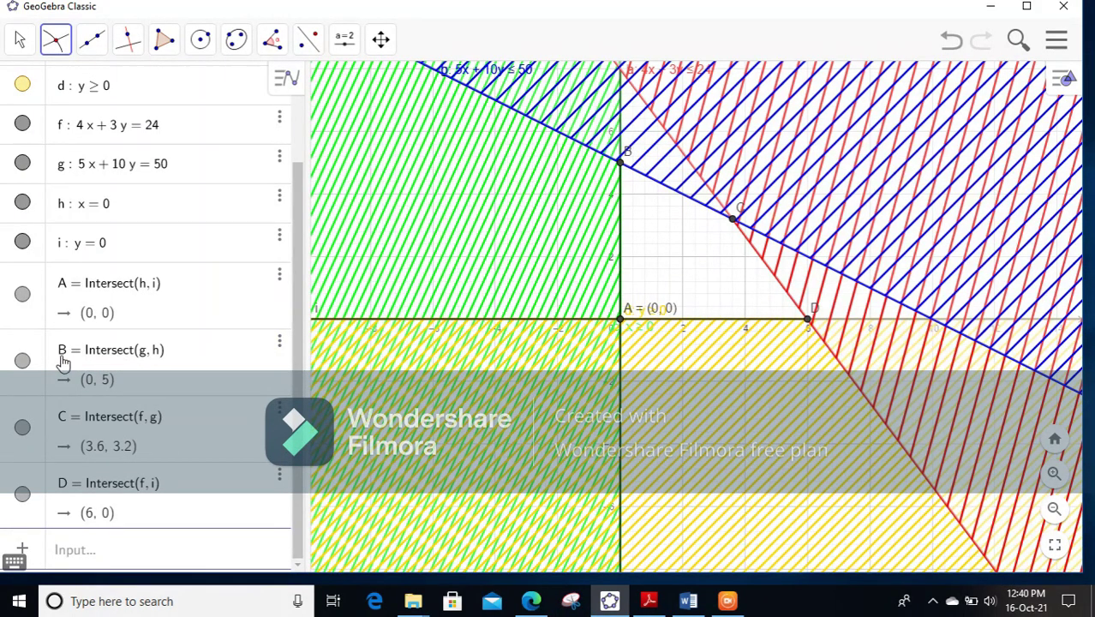
- Set the label of point B, the intersection of 5x + 10y = 50 and x = 0, to Name & Value
{"action": "left_click", "coordinate": [114, 355]}
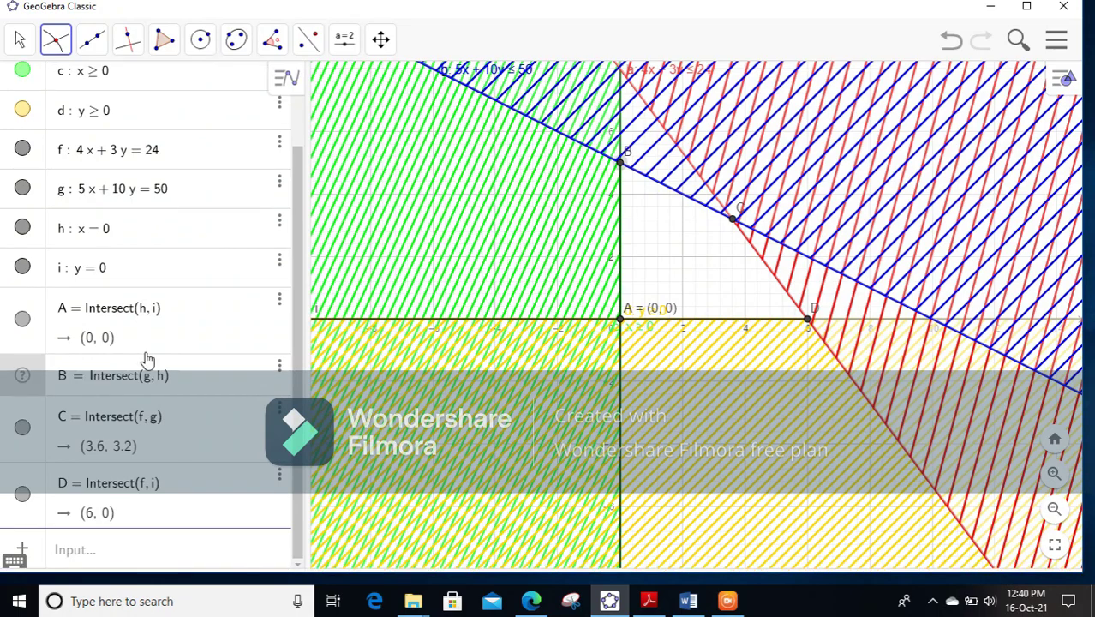
{"action": "left_click", "coordinate": [279, 276]}
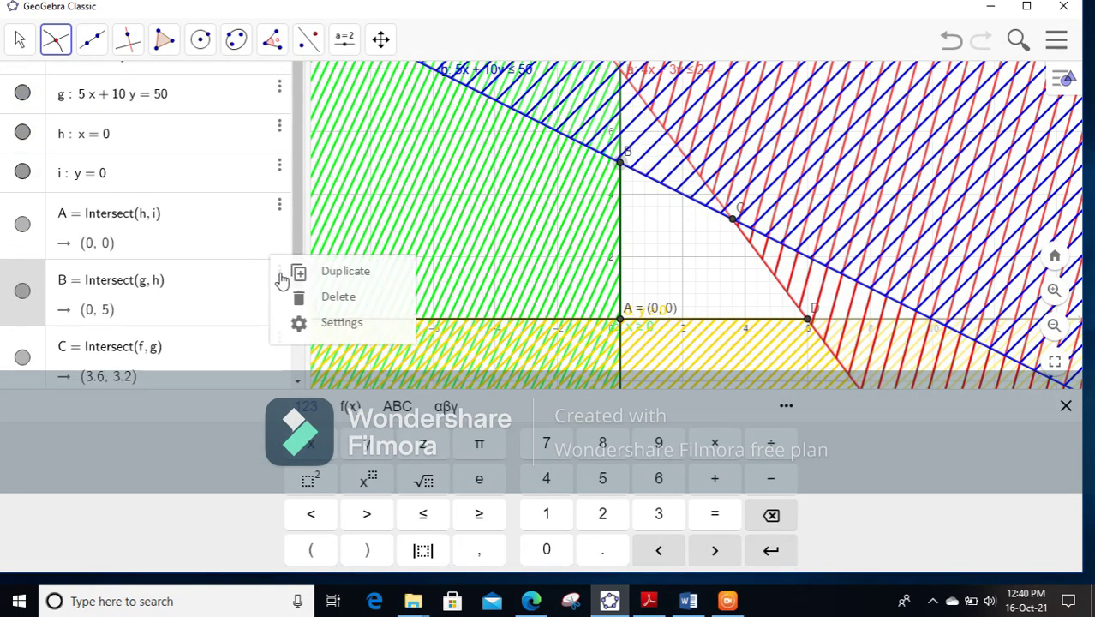
{"action": "left_click", "coordinate": [342, 323]}
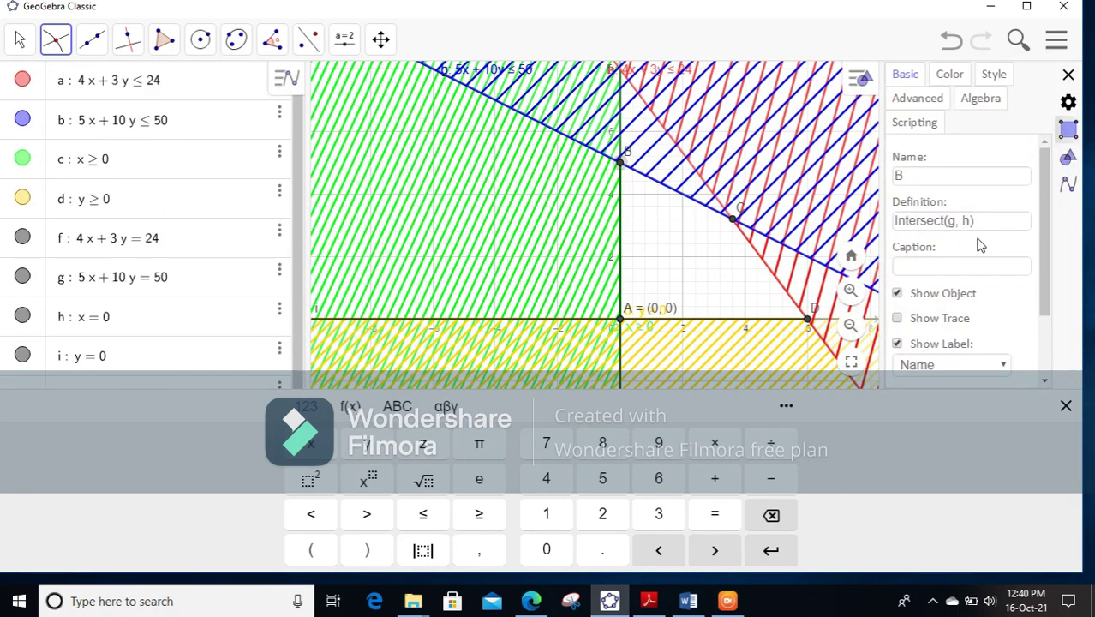
{"action": "left_click", "coordinate": [1002, 377]}
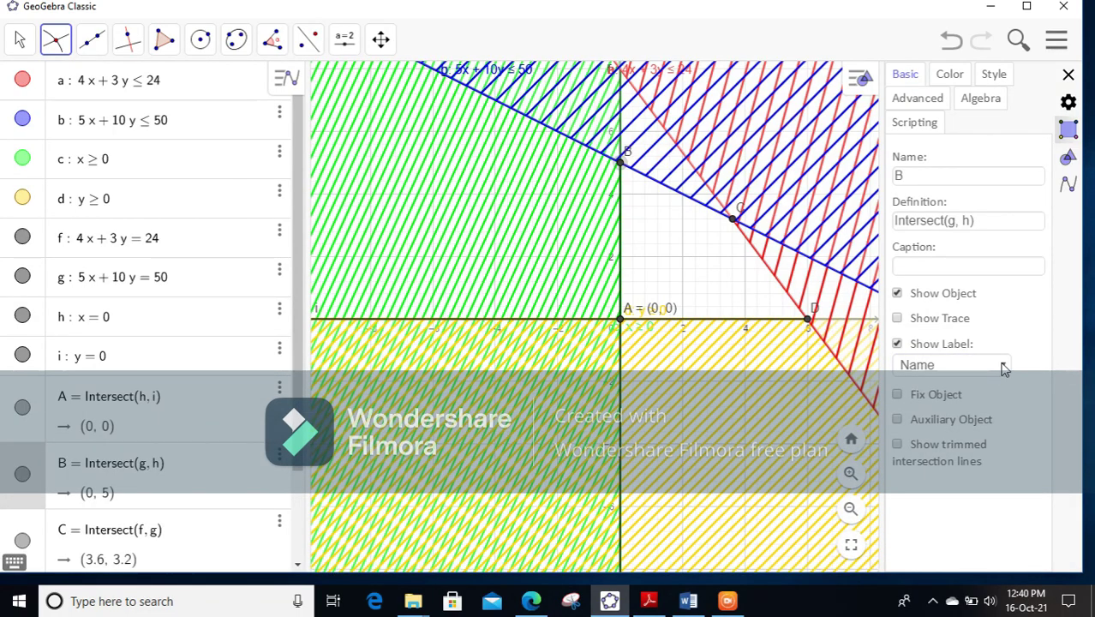
{"action": "left_click", "coordinate": [1004, 367]}
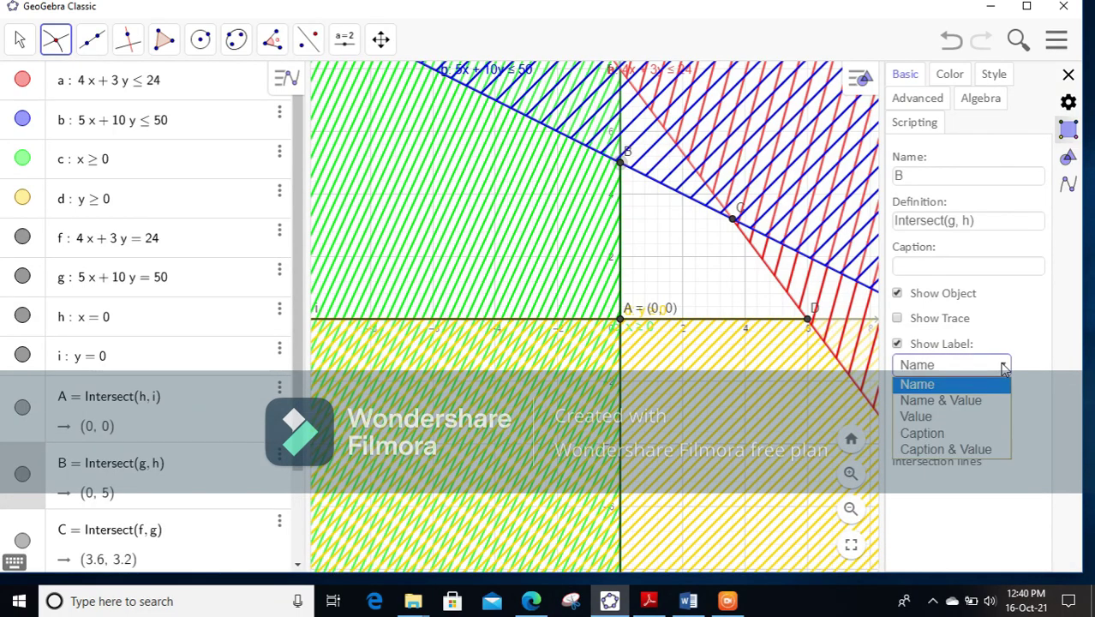
{"action": "left_click", "coordinate": [983, 410]}
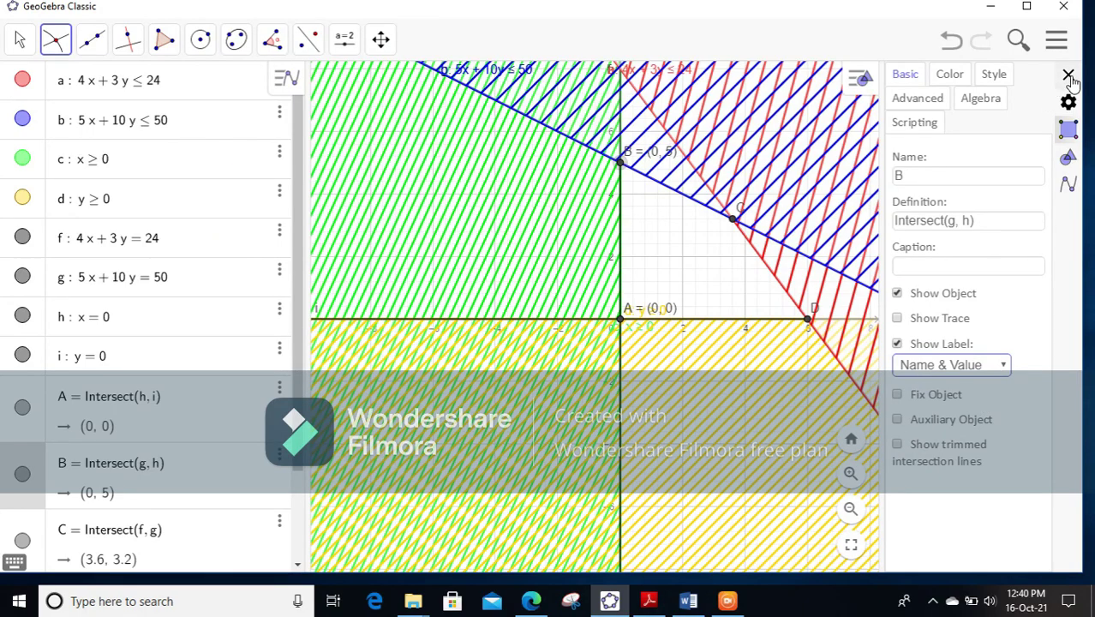
- Set the label of point C, the intersection of the two slanted lines, to Name & Value
{"action": "left_click", "coordinate": [114, 538]}
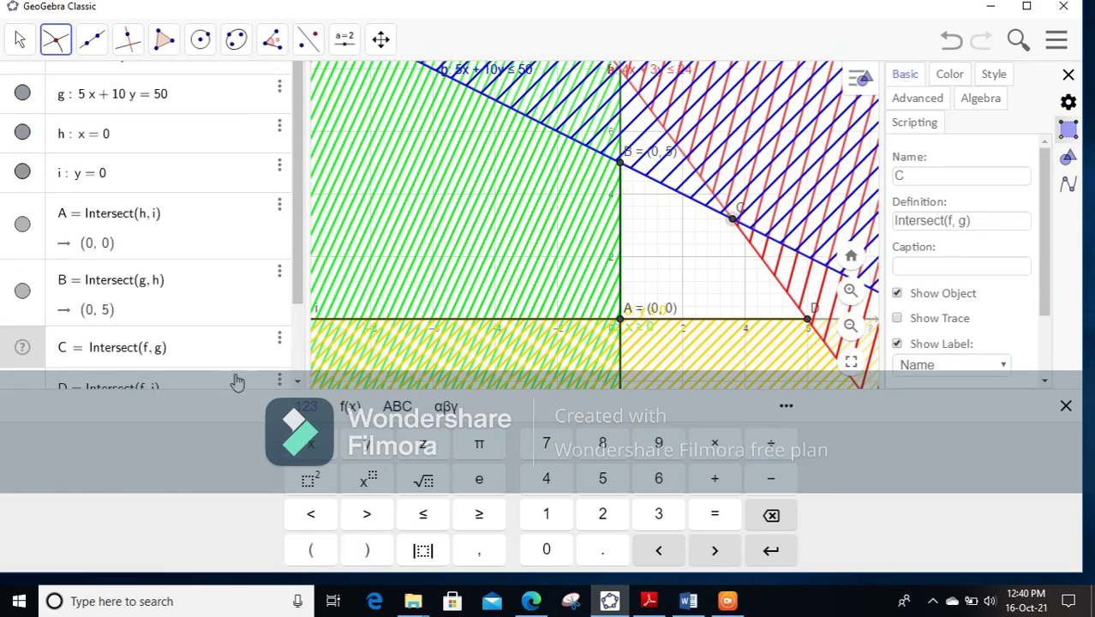
{"action": "left_click", "coordinate": [278, 343]}
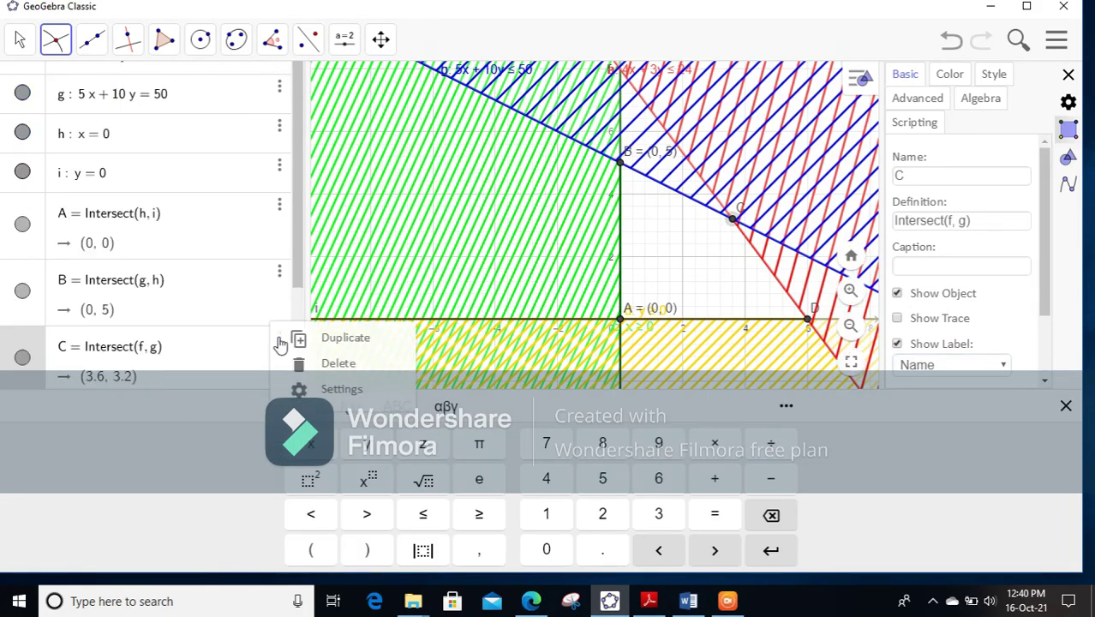
{"action": "left_click", "coordinate": [340, 394]}
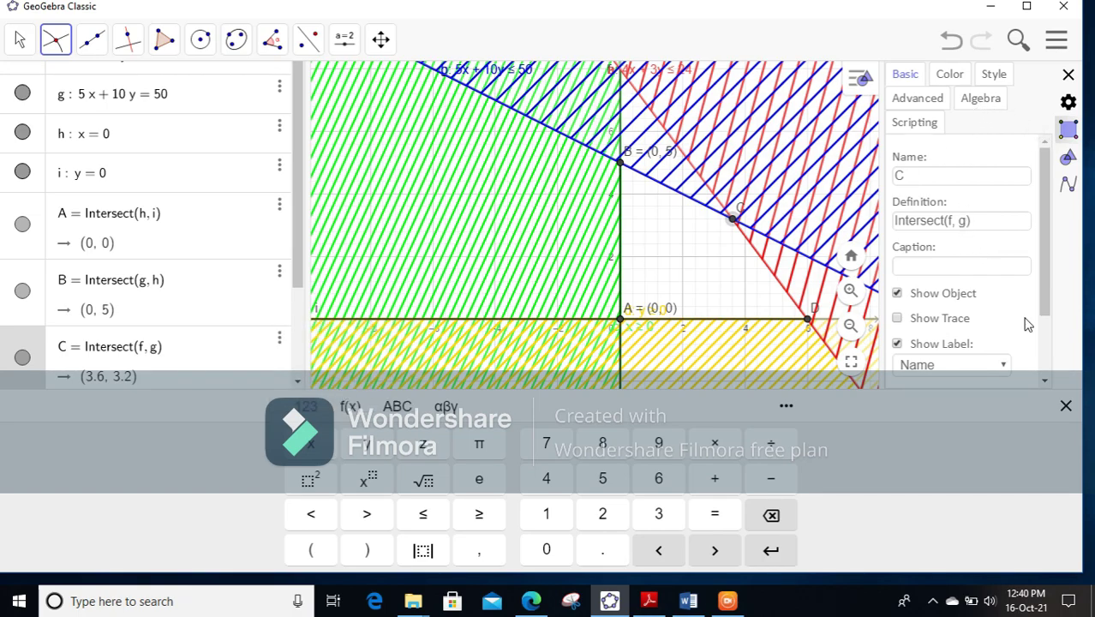
{"action": "left_click", "coordinate": [1004, 369]}
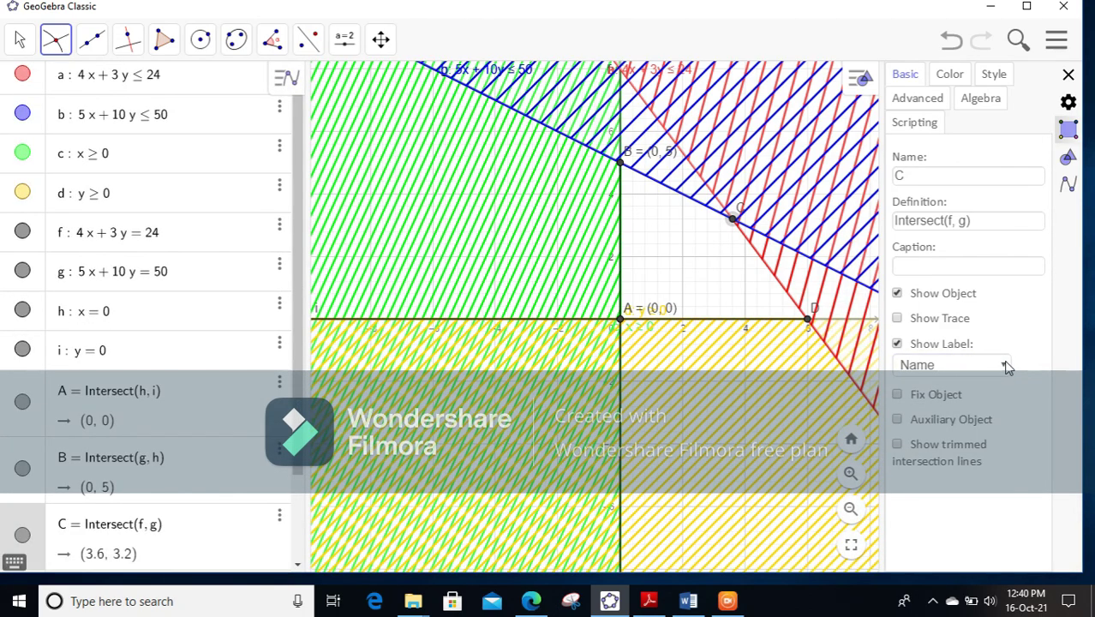
{"action": "left_click", "coordinate": [1006, 366]}
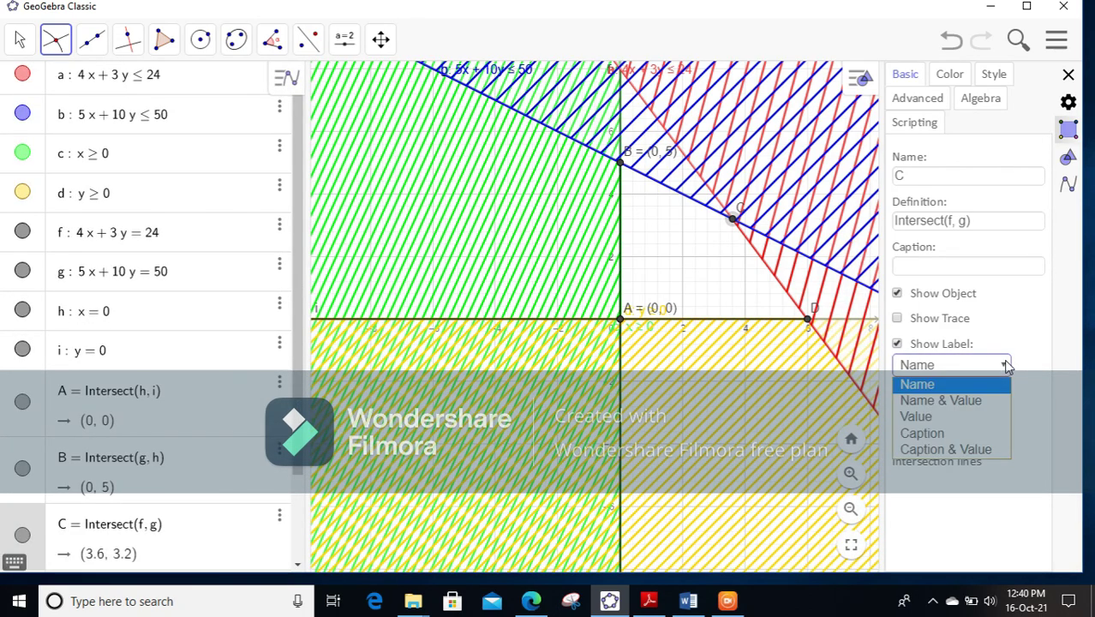
{"action": "left_click", "coordinate": [973, 402]}
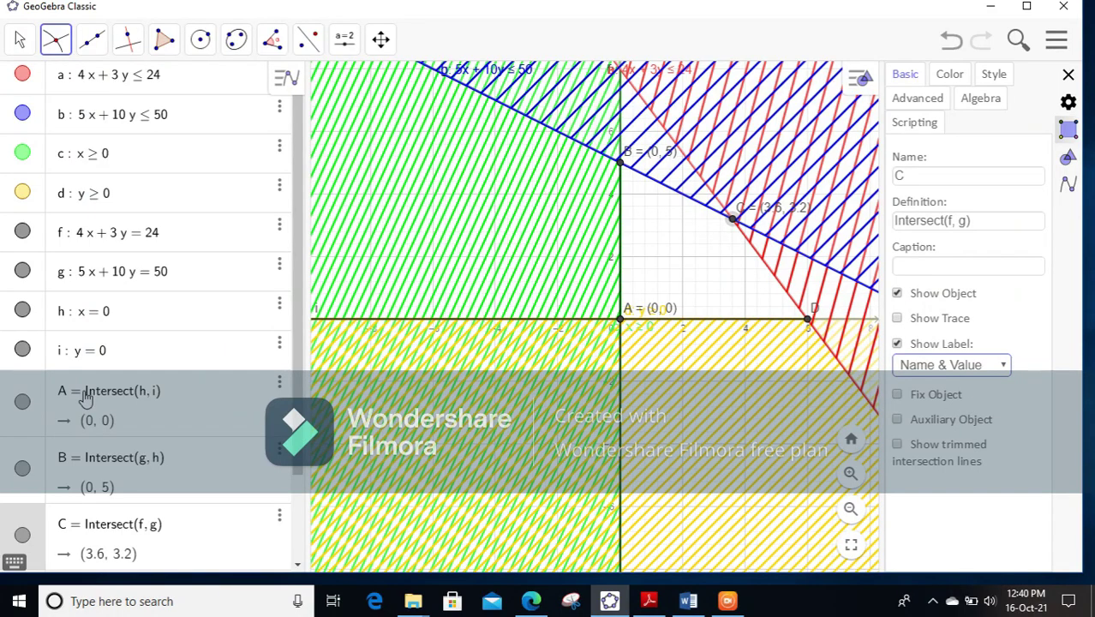
- Set the label of point D, the intersection of 4x + 3y = 24 and y = 0, to Name & Value and close its settings
{"action": "scroll", "coordinate": [295, 466], "scroll_direction": "down", "scroll_amount": 3}
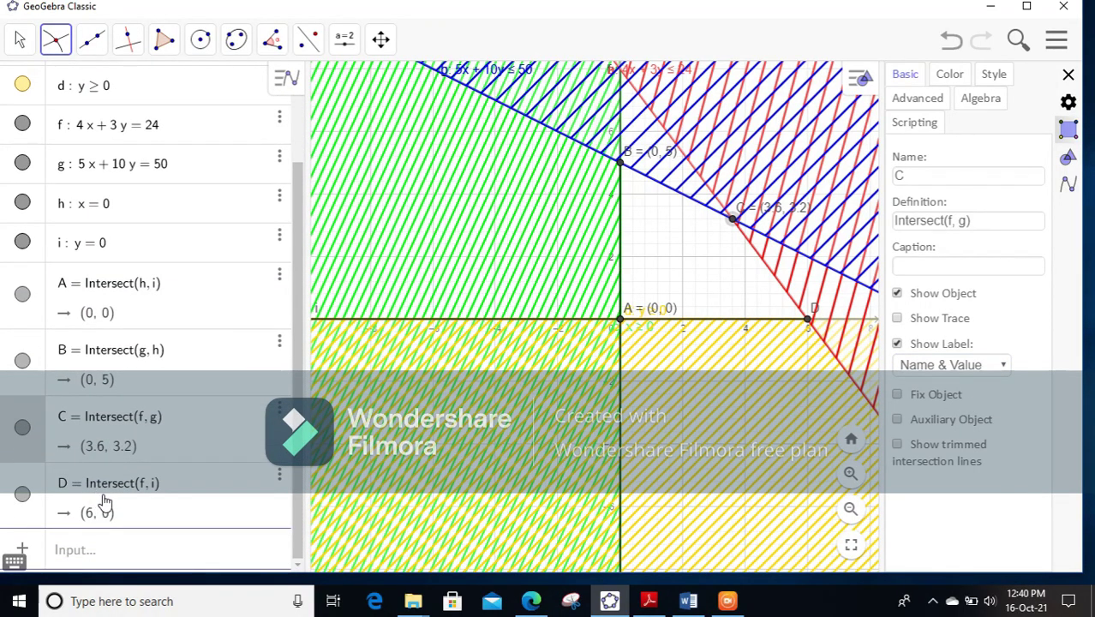
{"action": "left_click", "coordinate": [103, 495]}
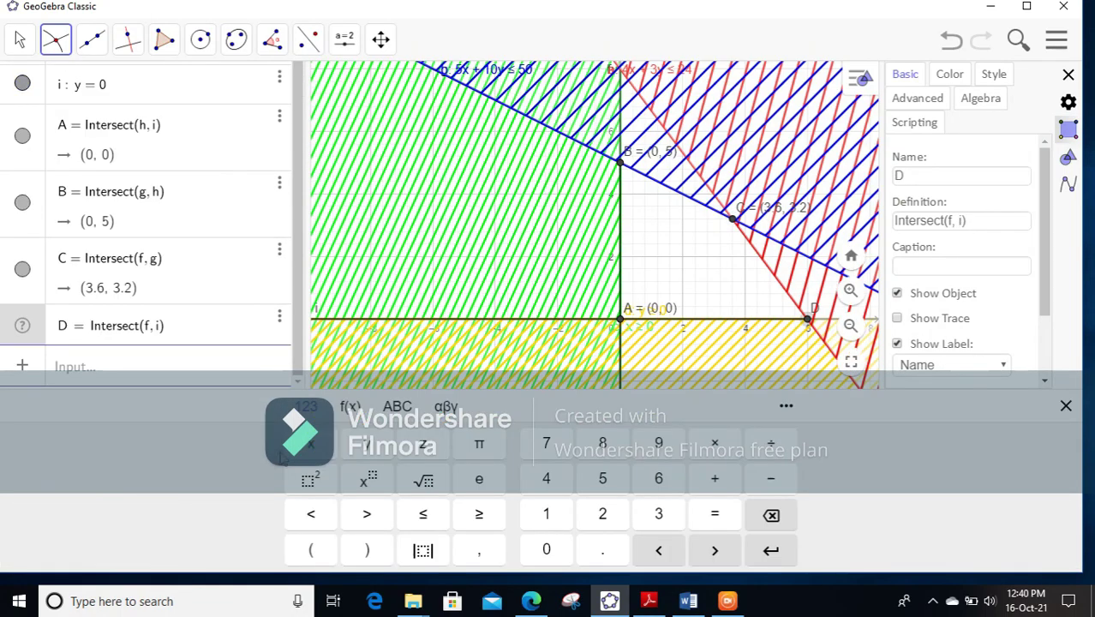
{"action": "left_click", "coordinate": [279, 322]}
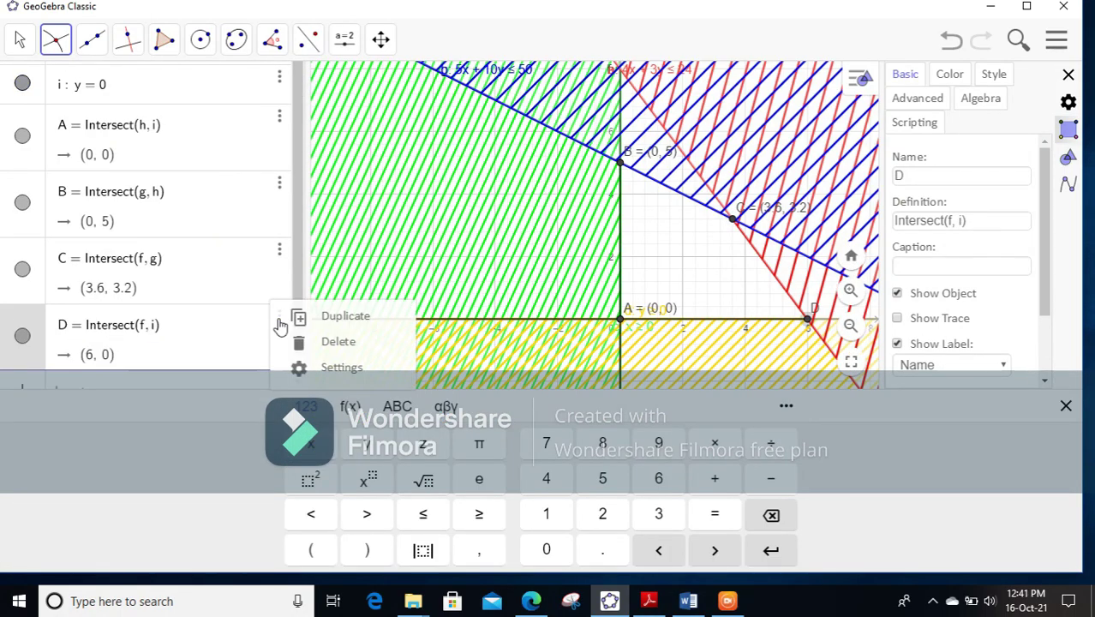
{"action": "left_click", "coordinate": [346, 371]}
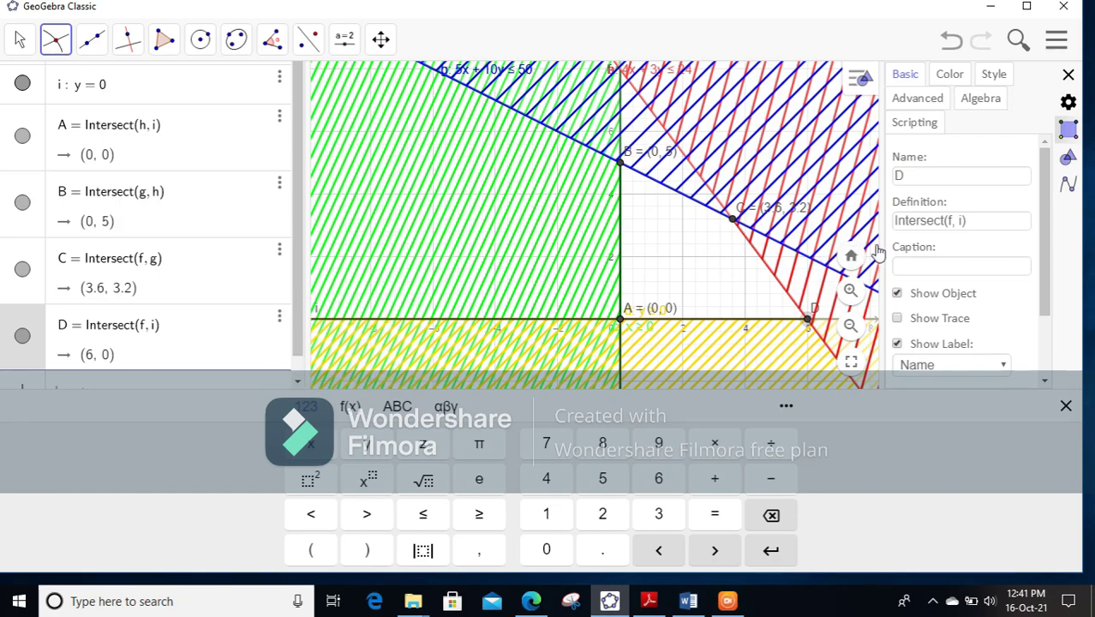
{"action": "left_click", "coordinate": [1003, 368]}
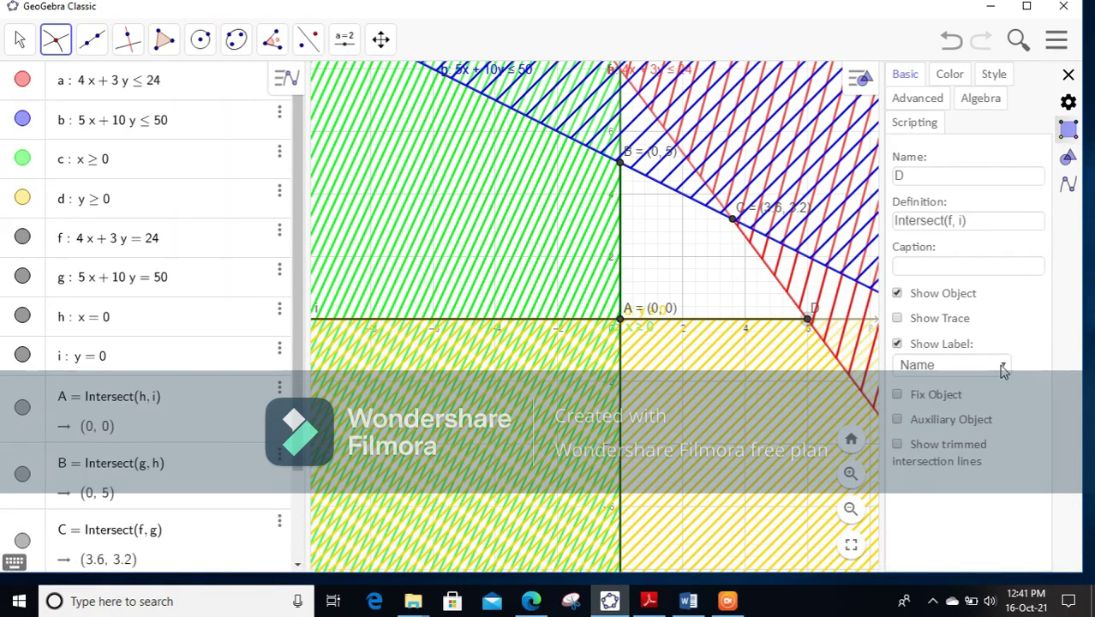
{"action": "left_click", "coordinate": [1004, 369]}
{"action": "left_click", "coordinate": [971, 399]}
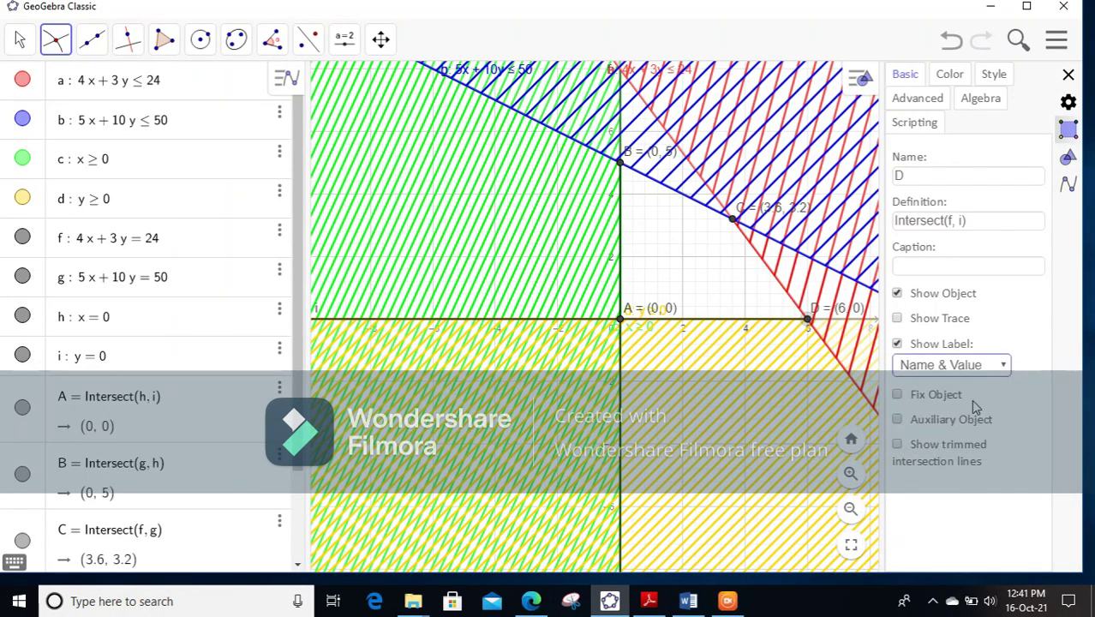
{"action": "left_click", "coordinate": [1068, 77]}
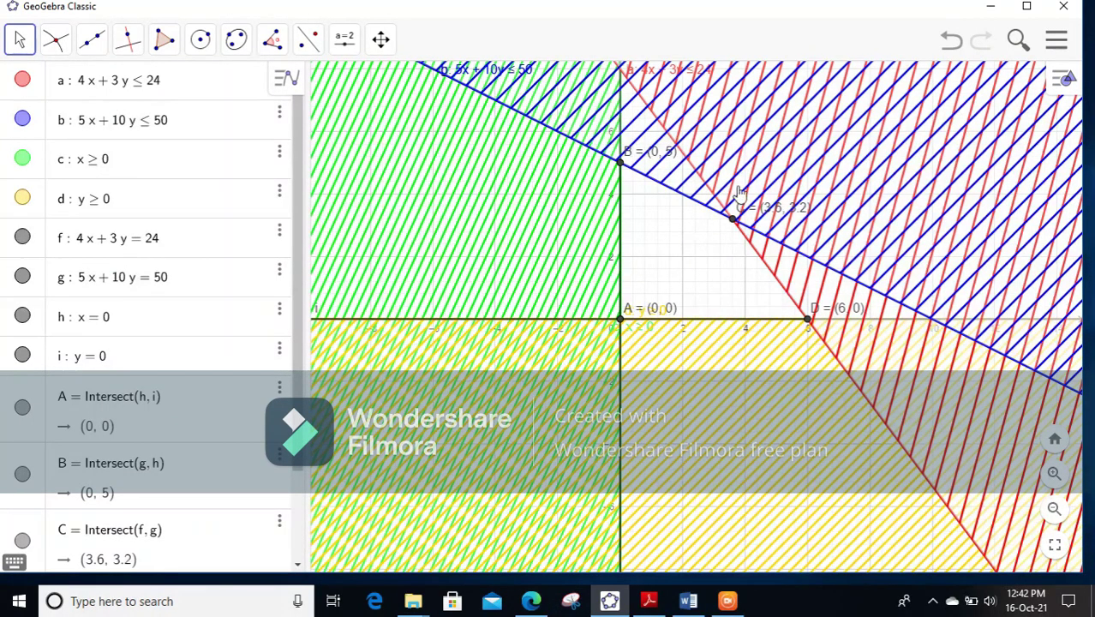
- Export the finished graph as an image and copy it to the clipboard
{"action": "left_click", "coordinate": [1058, 45]}
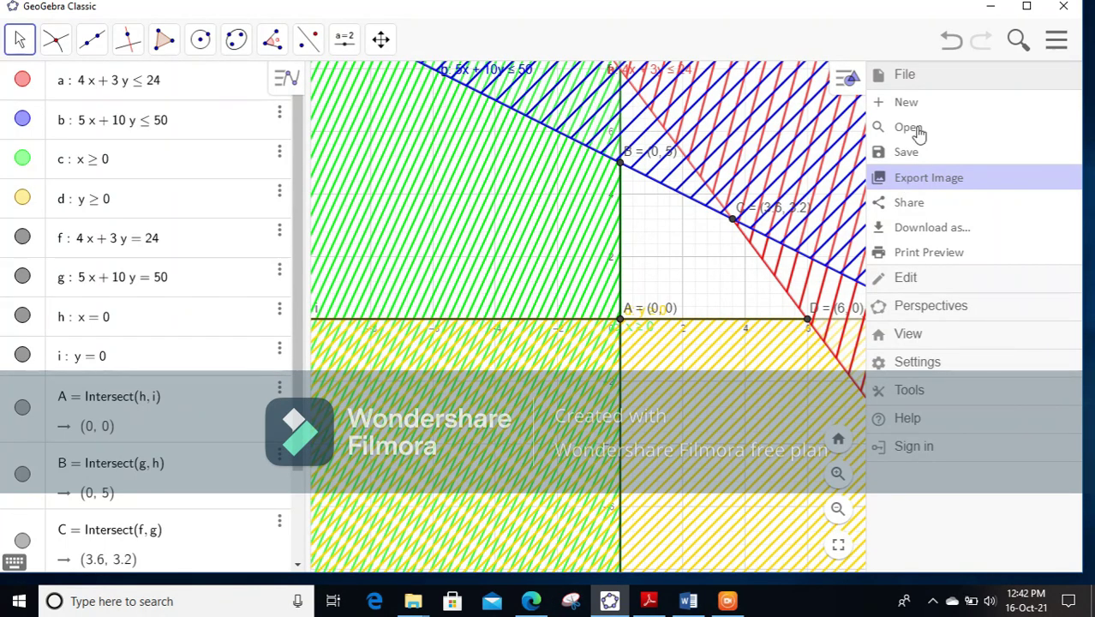
{"action": "left_click", "coordinate": [912, 177]}
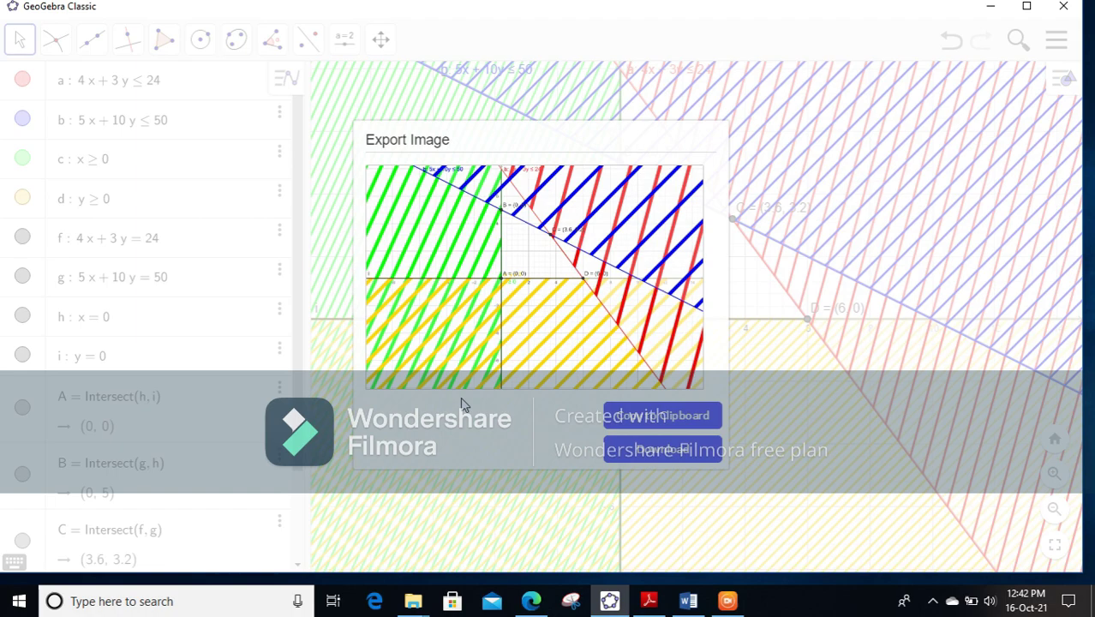
{"action": "left_click", "coordinate": [653, 420]}
{"action": "left_click", "coordinate": [649, 418]}
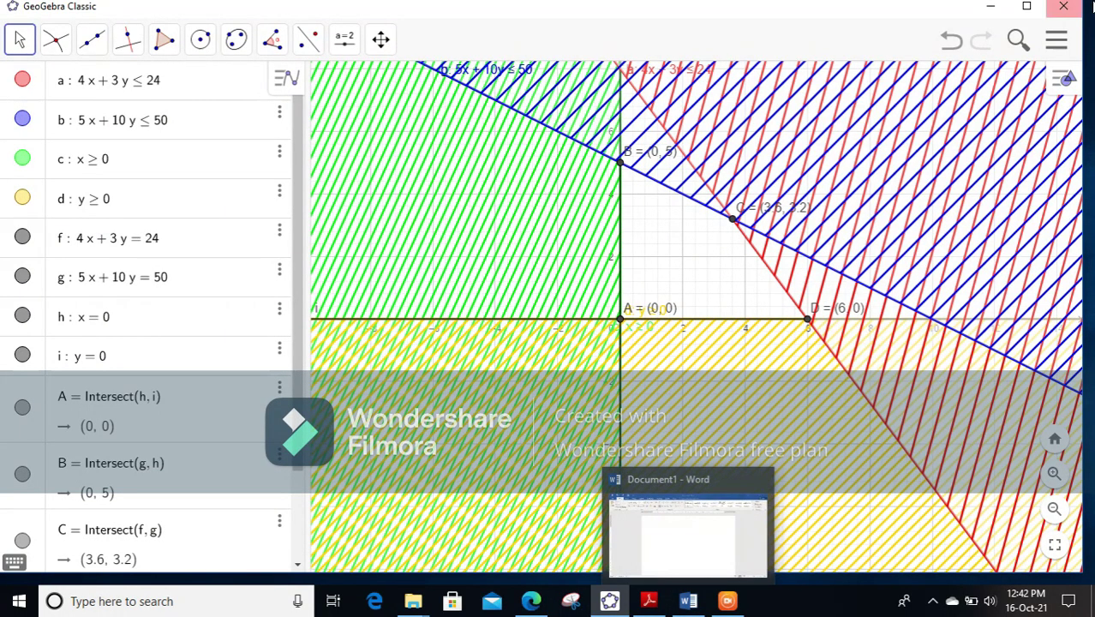
- Switch to the blank Word document, paste the copied graph image into it and check the result
{"action": "left_click", "coordinate": [989, 8]}
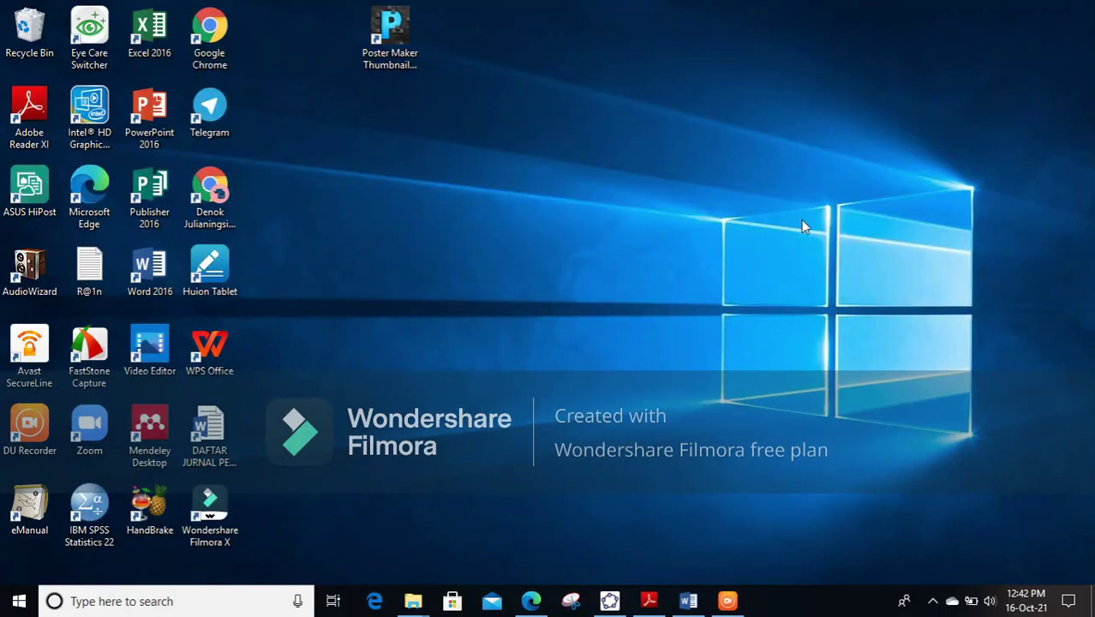
{"action": "left_click", "coordinate": [690, 595]}
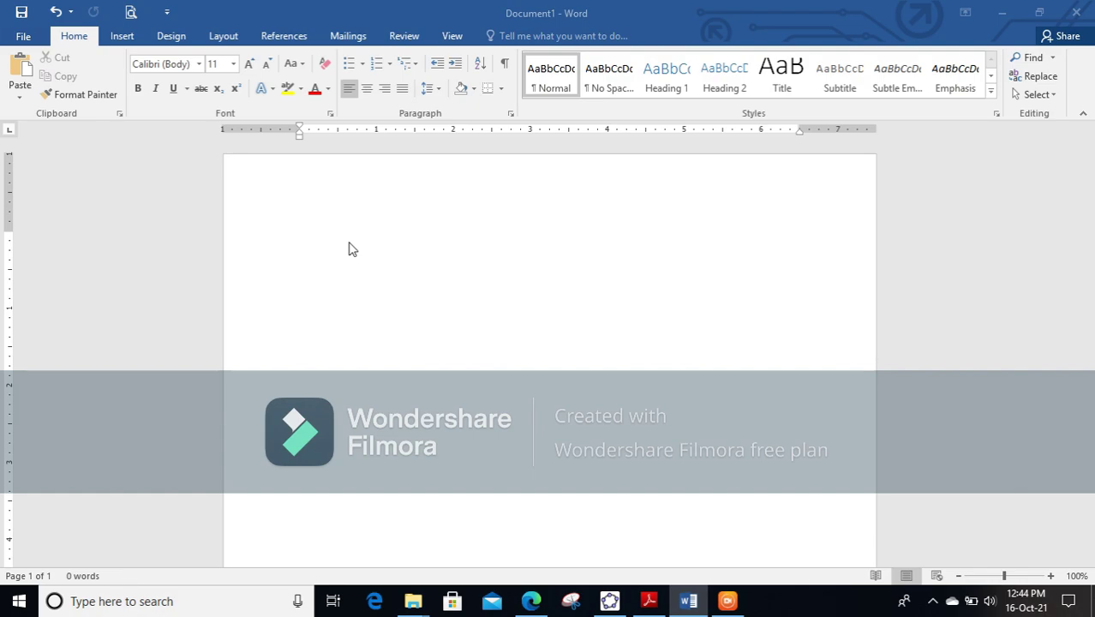
{"action": "key", "text": "ctrl+v"}
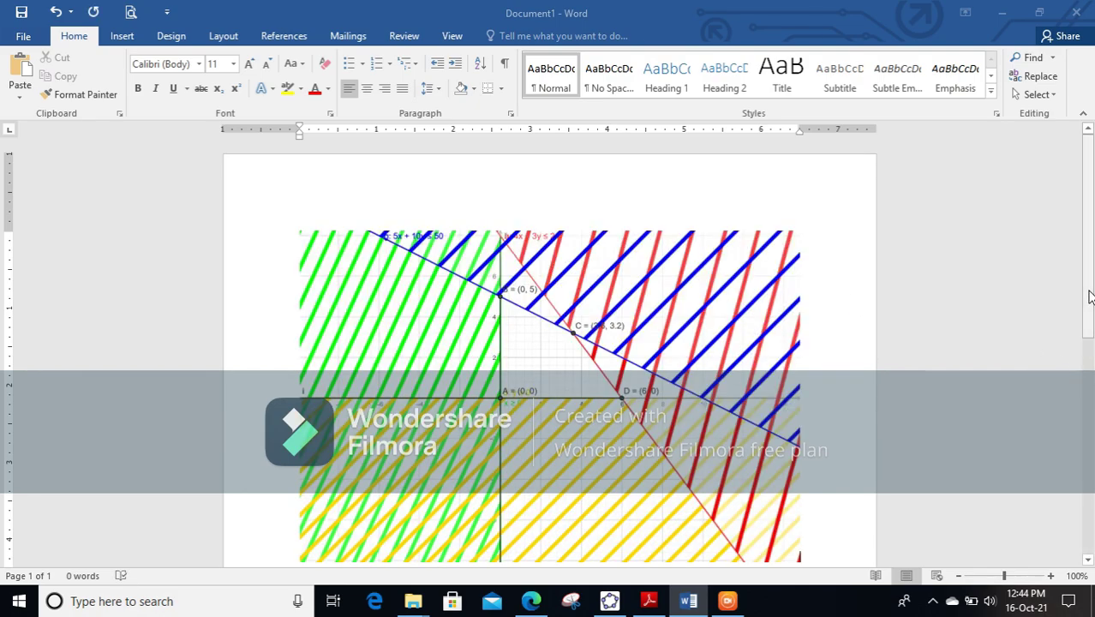
{"action": "scroll", "coordinate": [1086, 339], "scroll_direction": "down", "scroll_amount": 2}
{"action": "left_click_drag", "start_coordinate": [1086, 339], "coordinate": [1087, 311]}
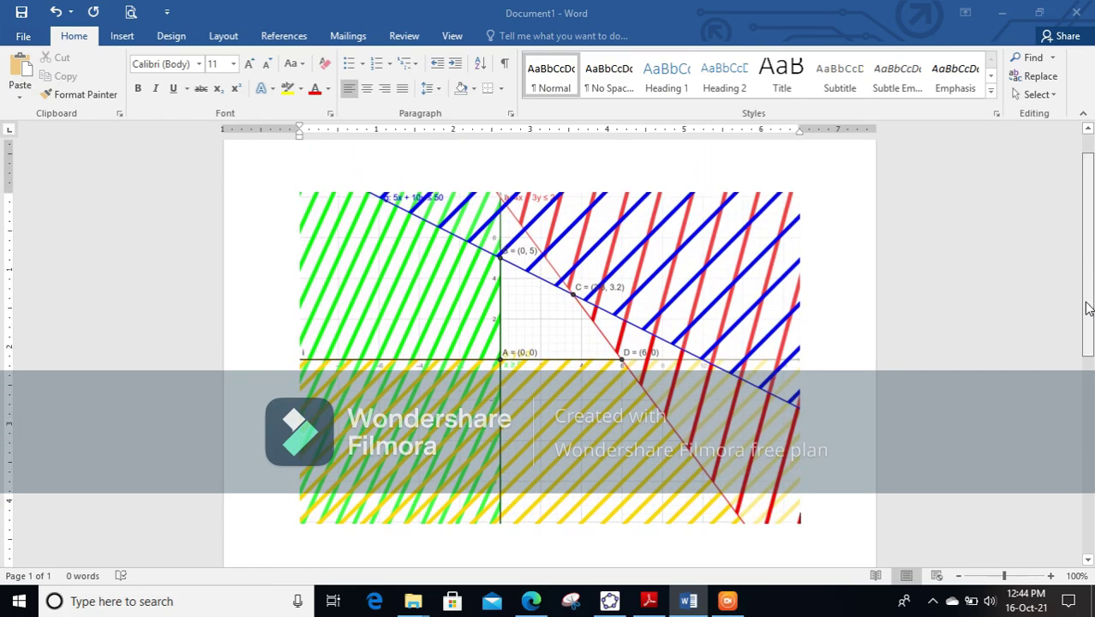